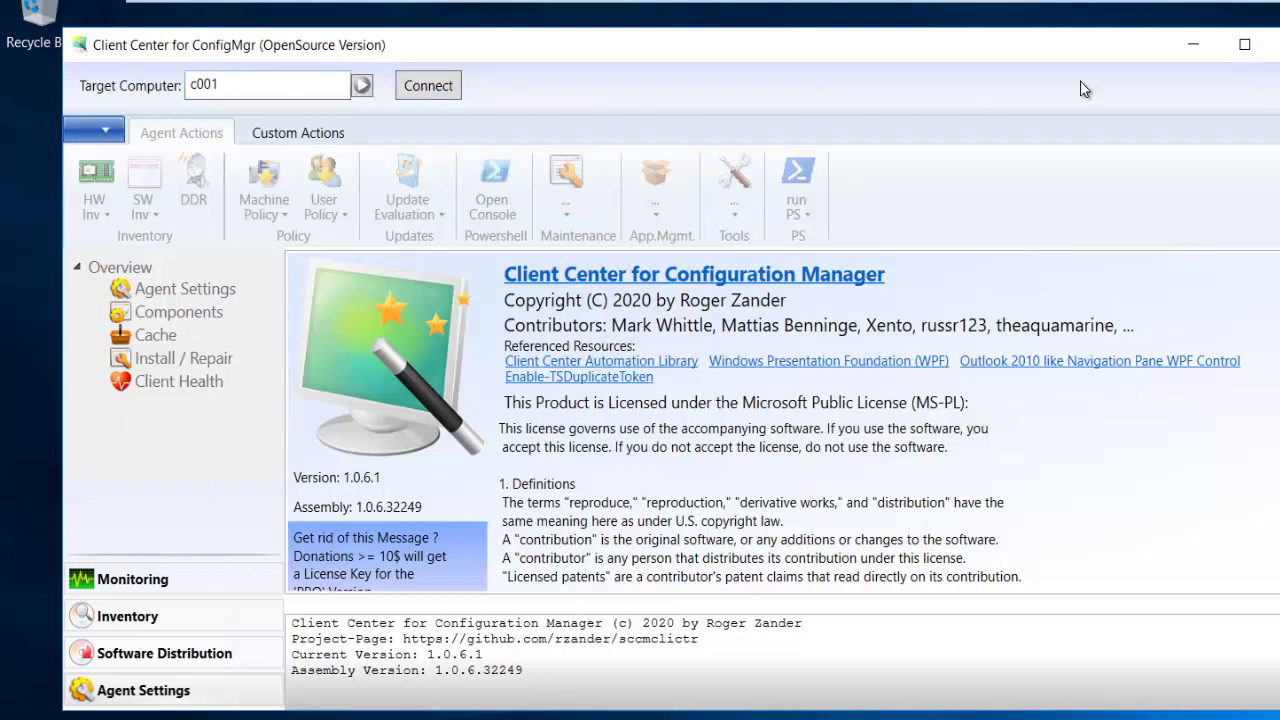
- Maximize the Client Center window showing the version 1.0.6.1 About page
click(1244, 44)
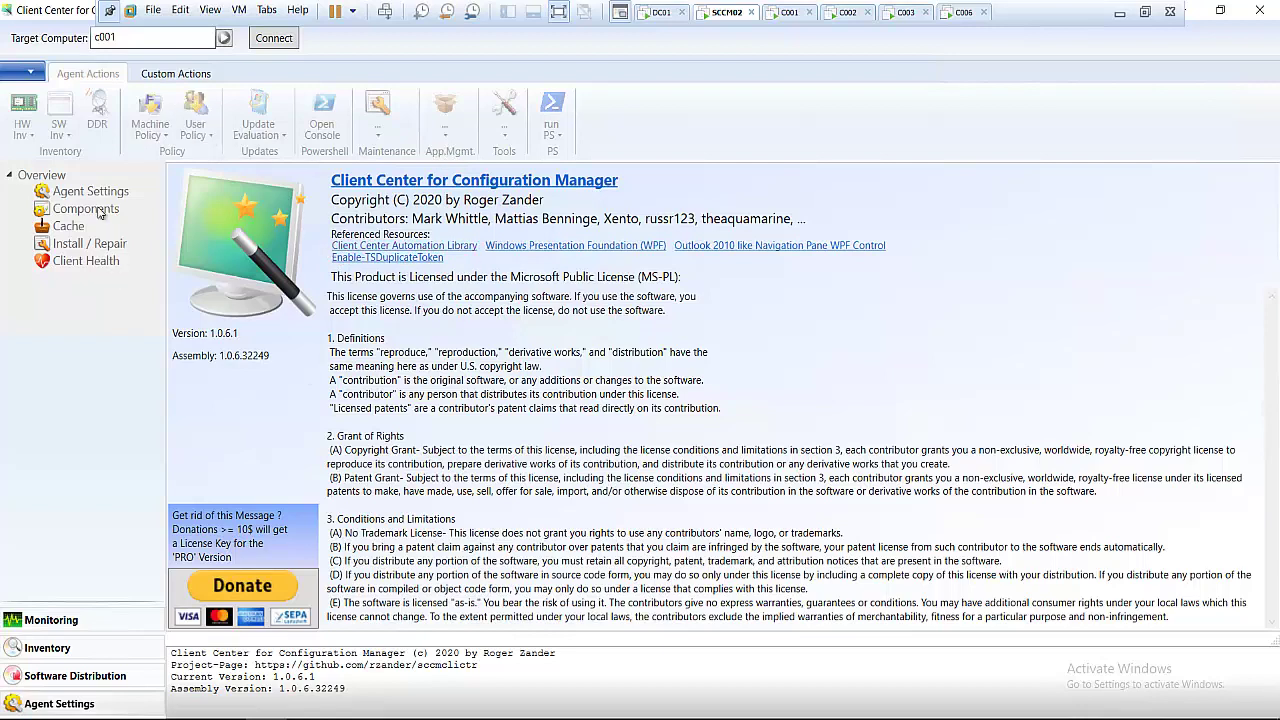
- Enter a domain username and password in Connection Options, keeping port 5985 with HTTPS off
click(33, 74)
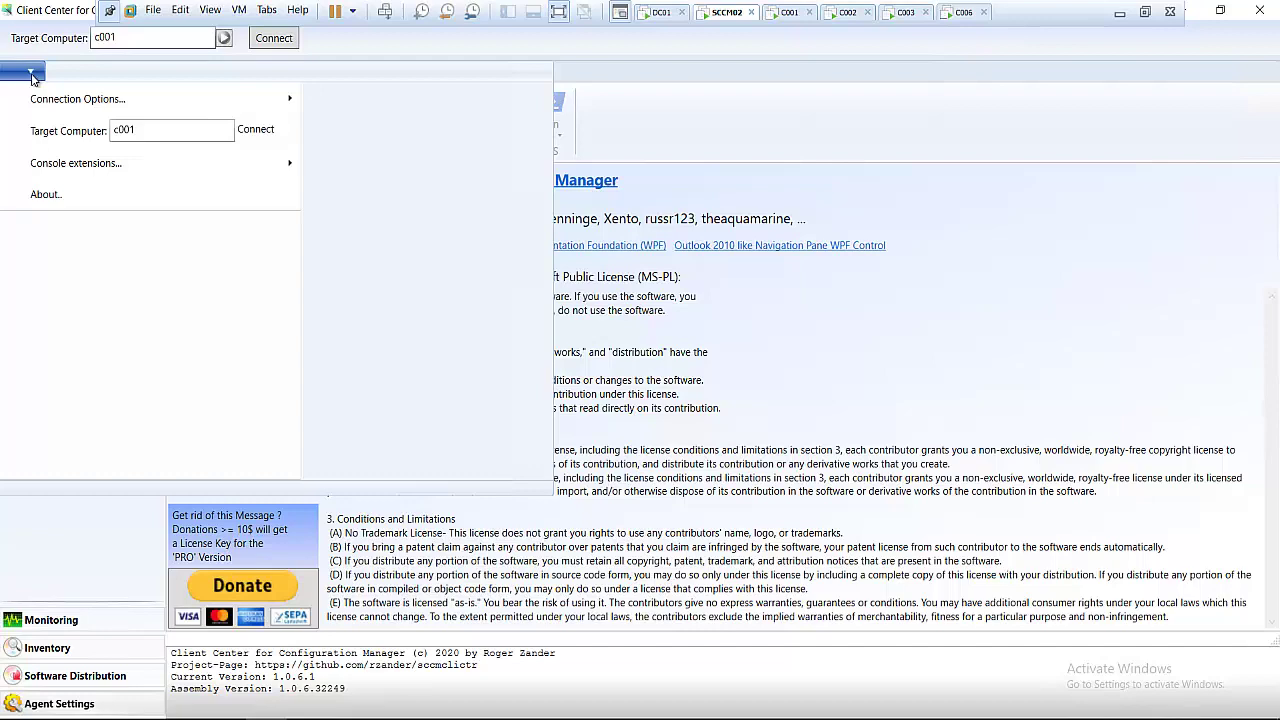
mouse_move(88, 104)
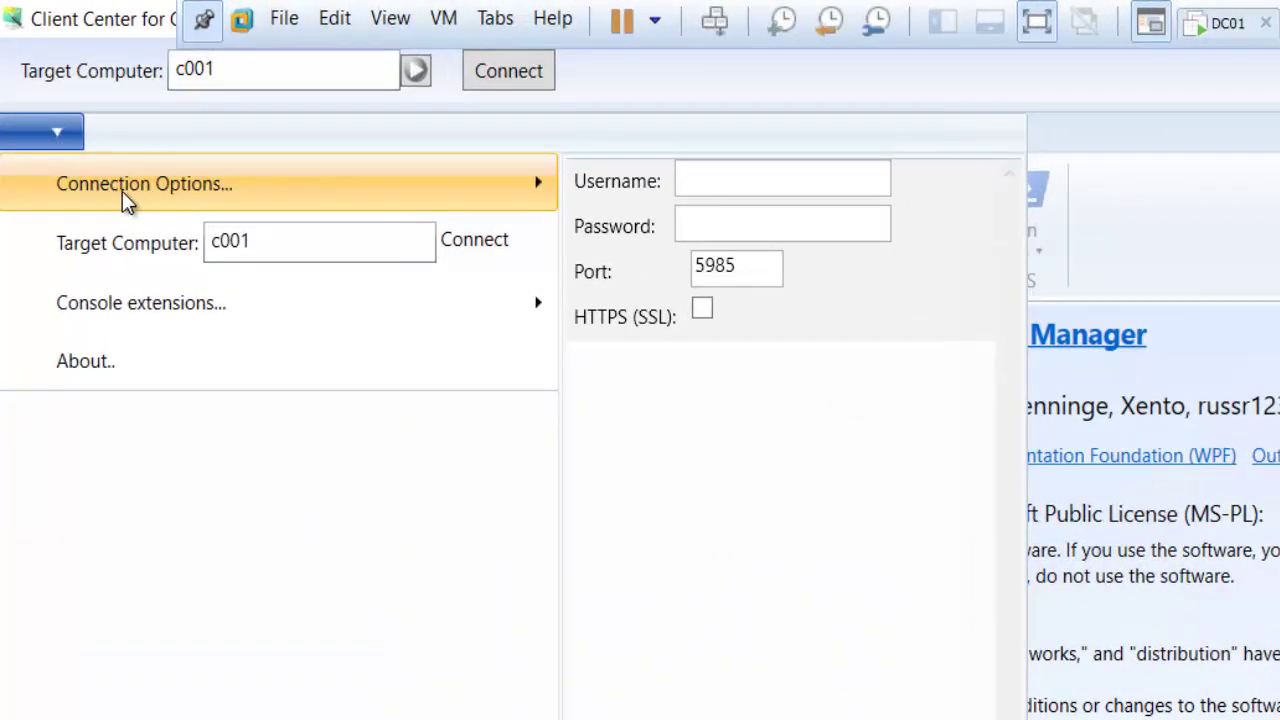
click(714, 189)
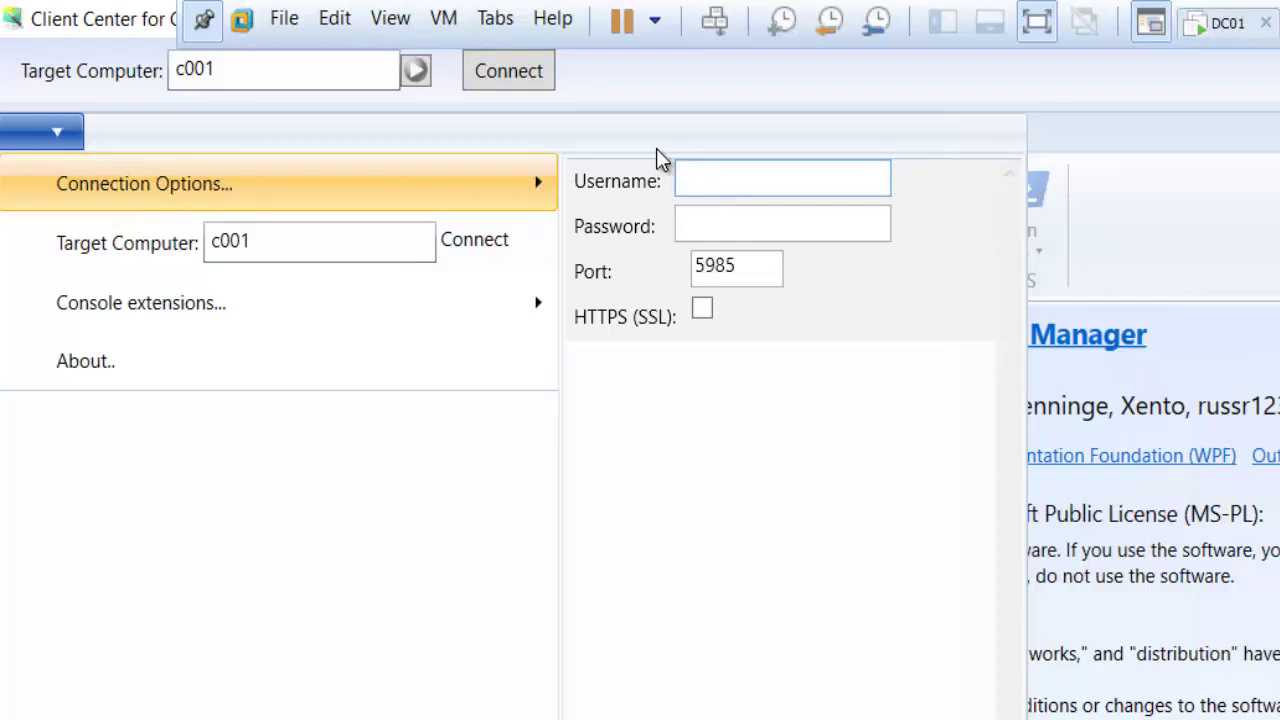
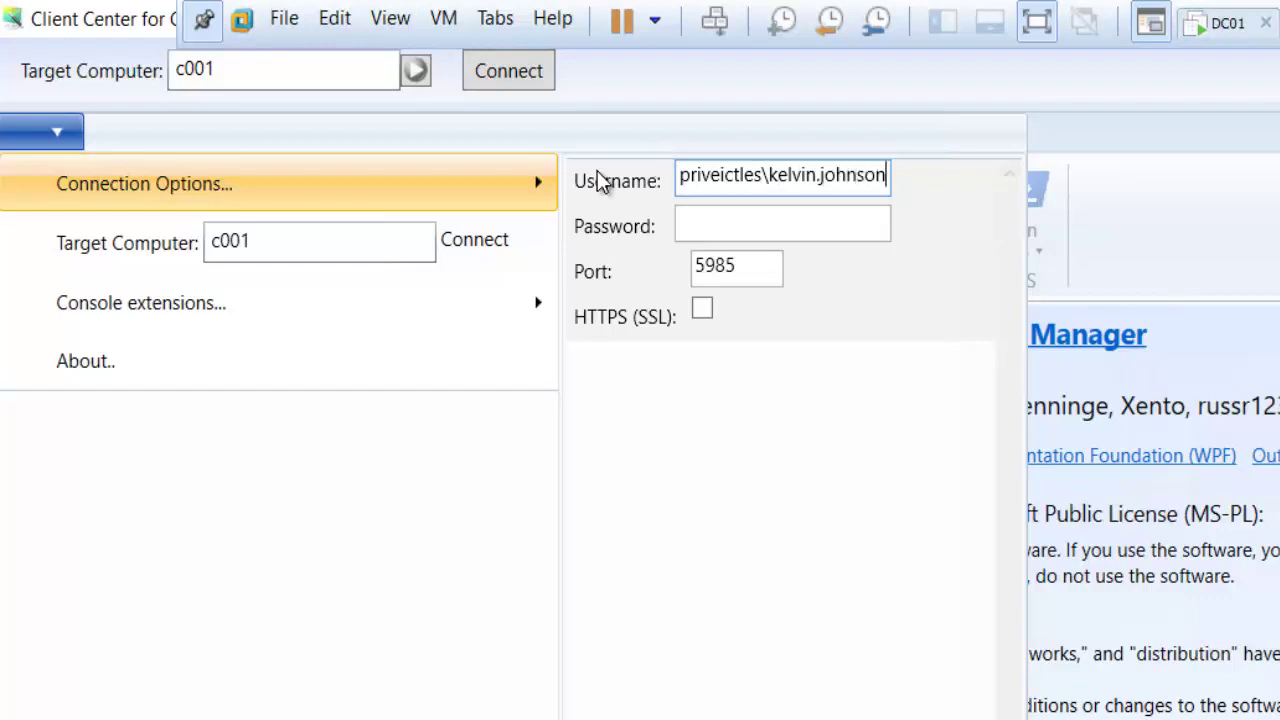
click(740, 228)
text(*********)
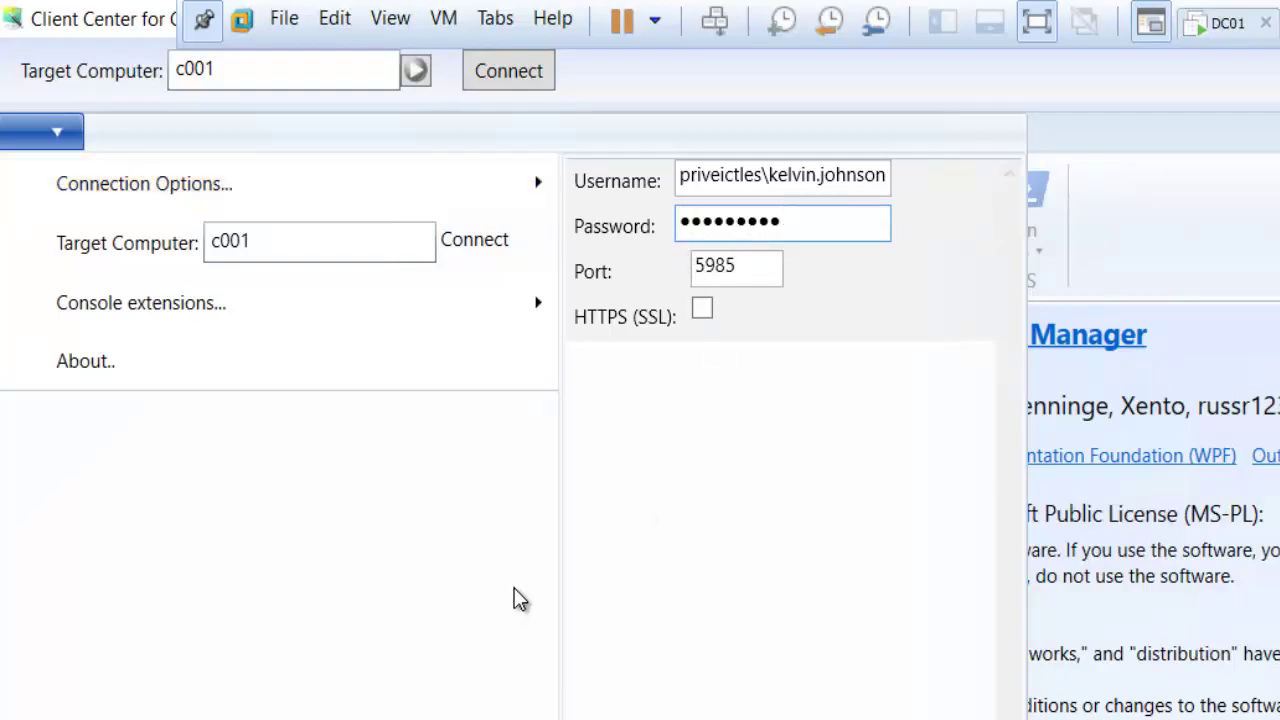
key(Escape)
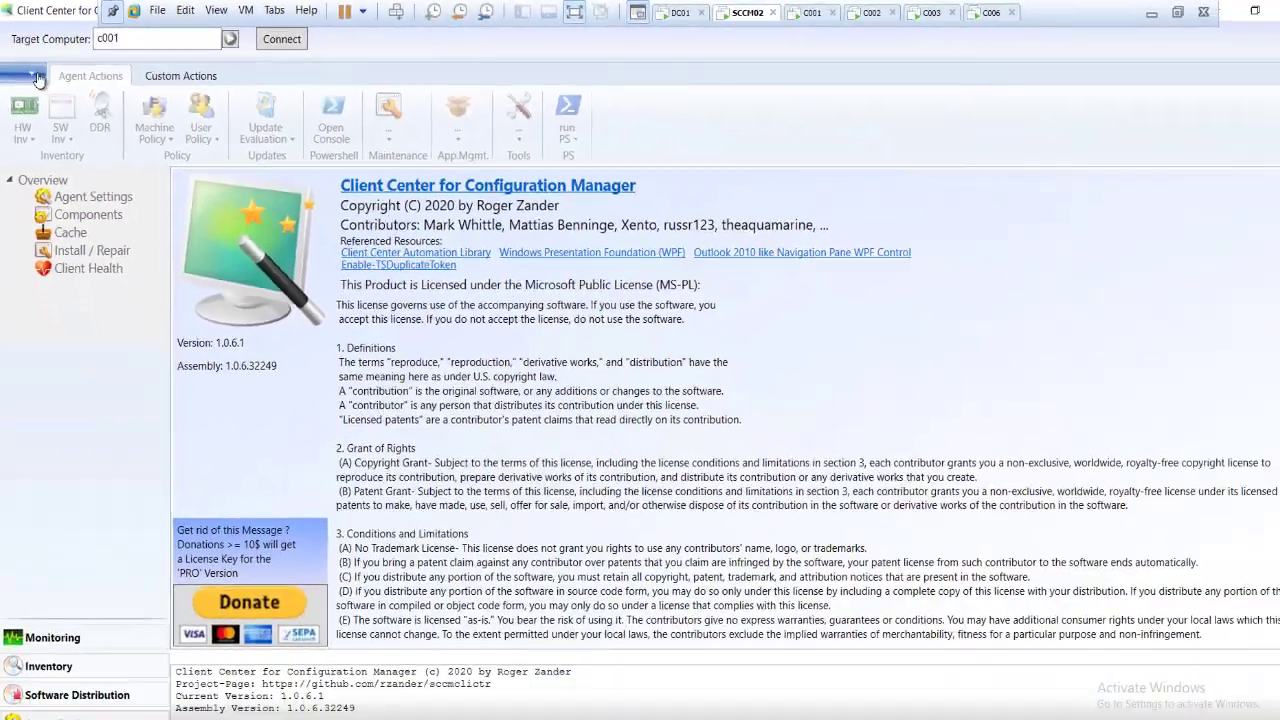
- Ping c001 and confirm the log reports it online at 192.168.126.153
click(36, 77)
mouse_move(99, 104)
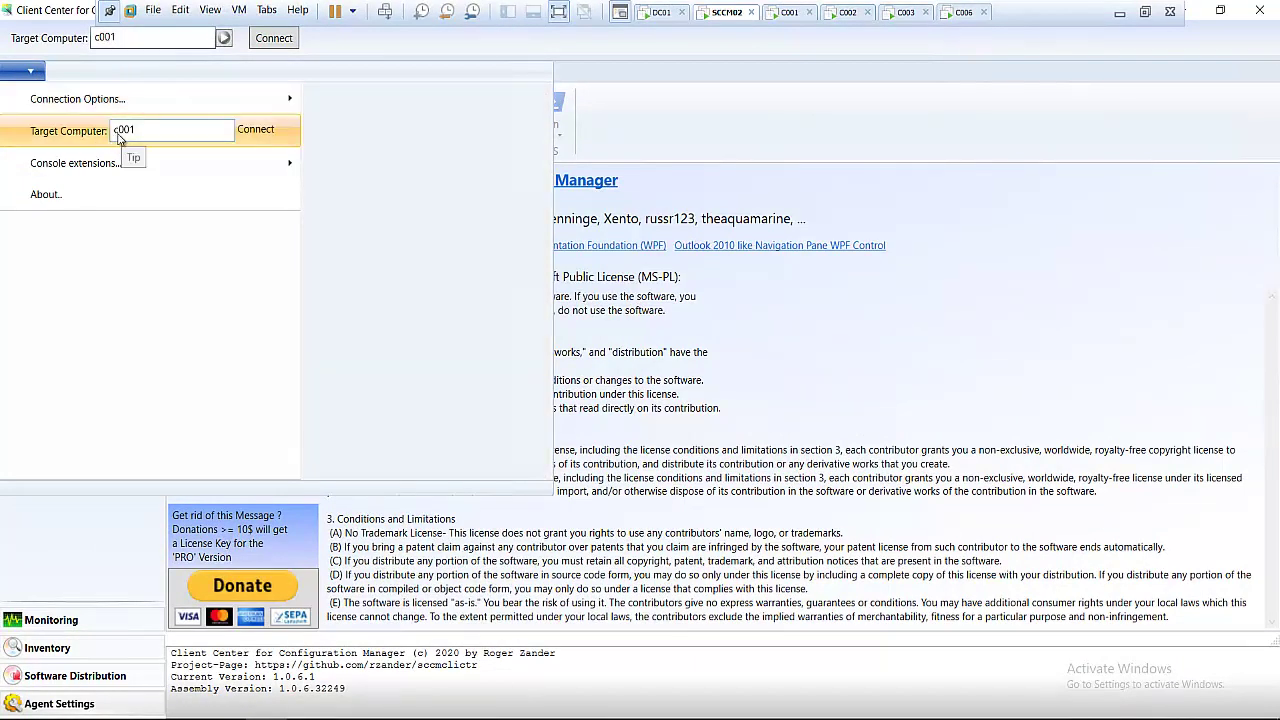
click(70, 203)
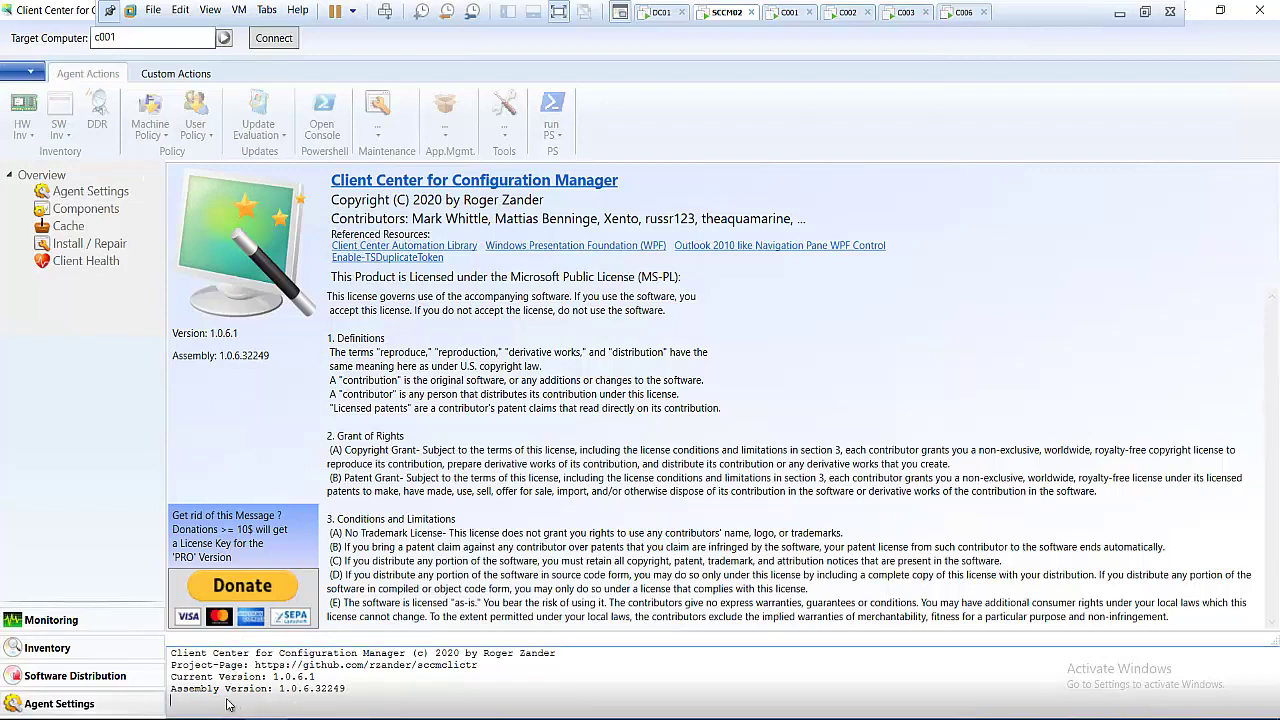
drag(350, 697, 181, 677)
click(297, 677)
click(224, 40)
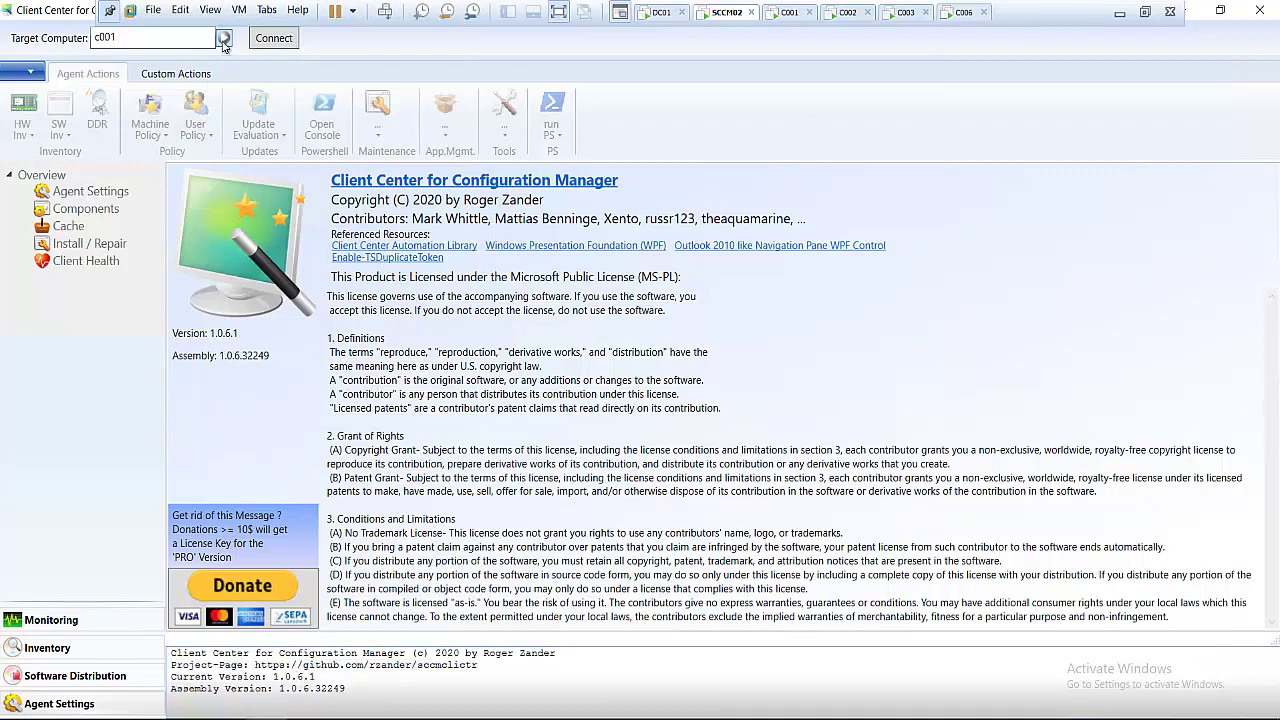
click(112, 40)
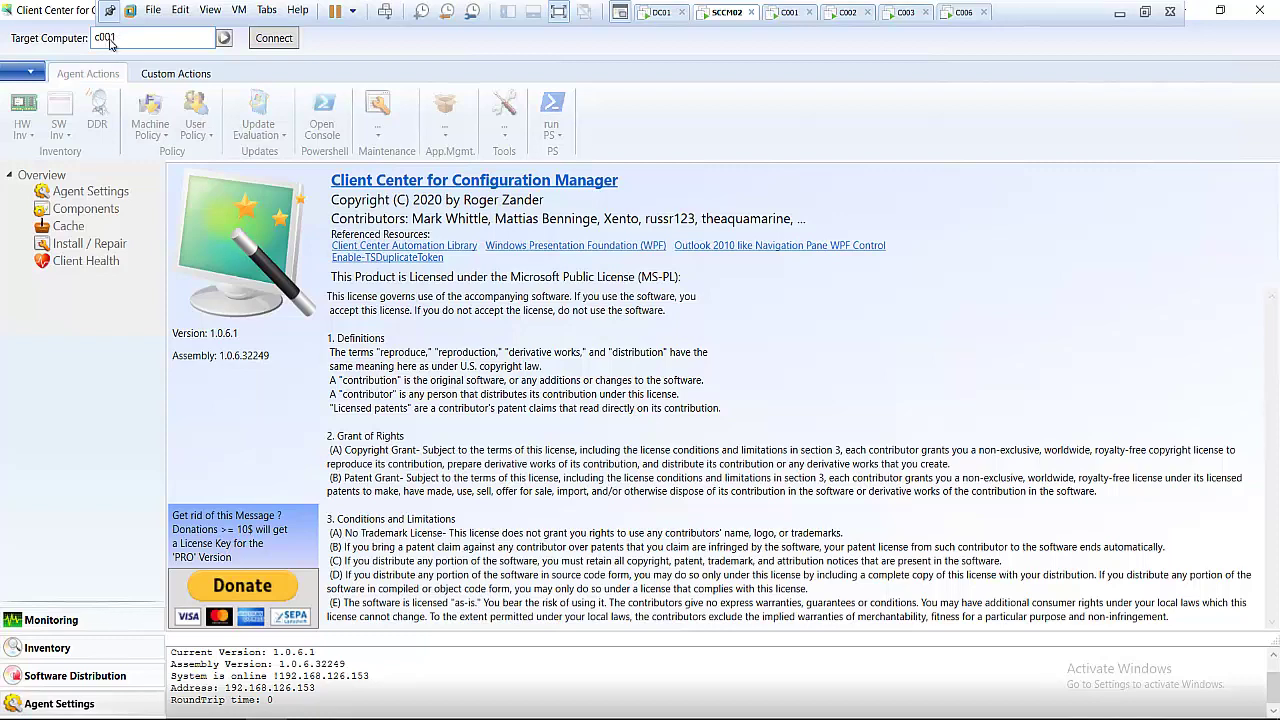
- Change the target computer to c004 and ping it to check whether it responds
click(788, 13)
click(722, 12)
click(126, 46)
key(BackSpace)
text(4)
click(224, 39)
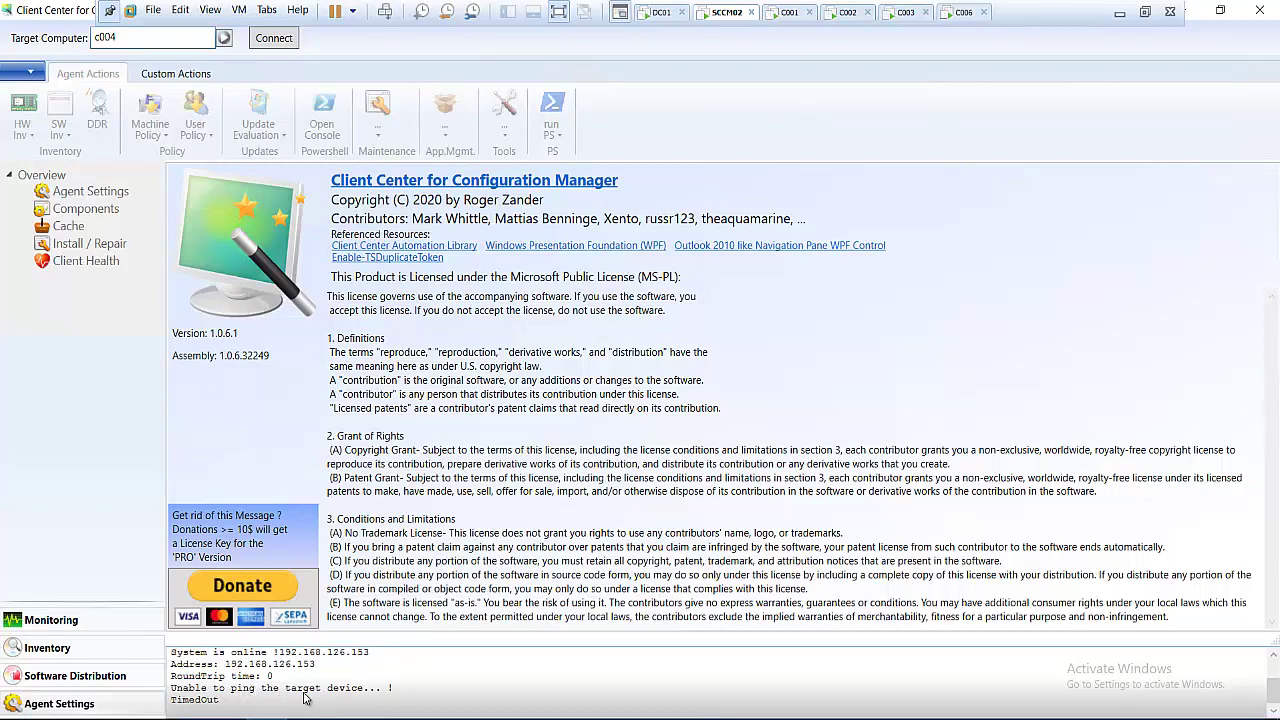
- Set the target back to c001, connect over WinRM, then close Task Manager on C001
click(185, 41)
key(BackSpace)
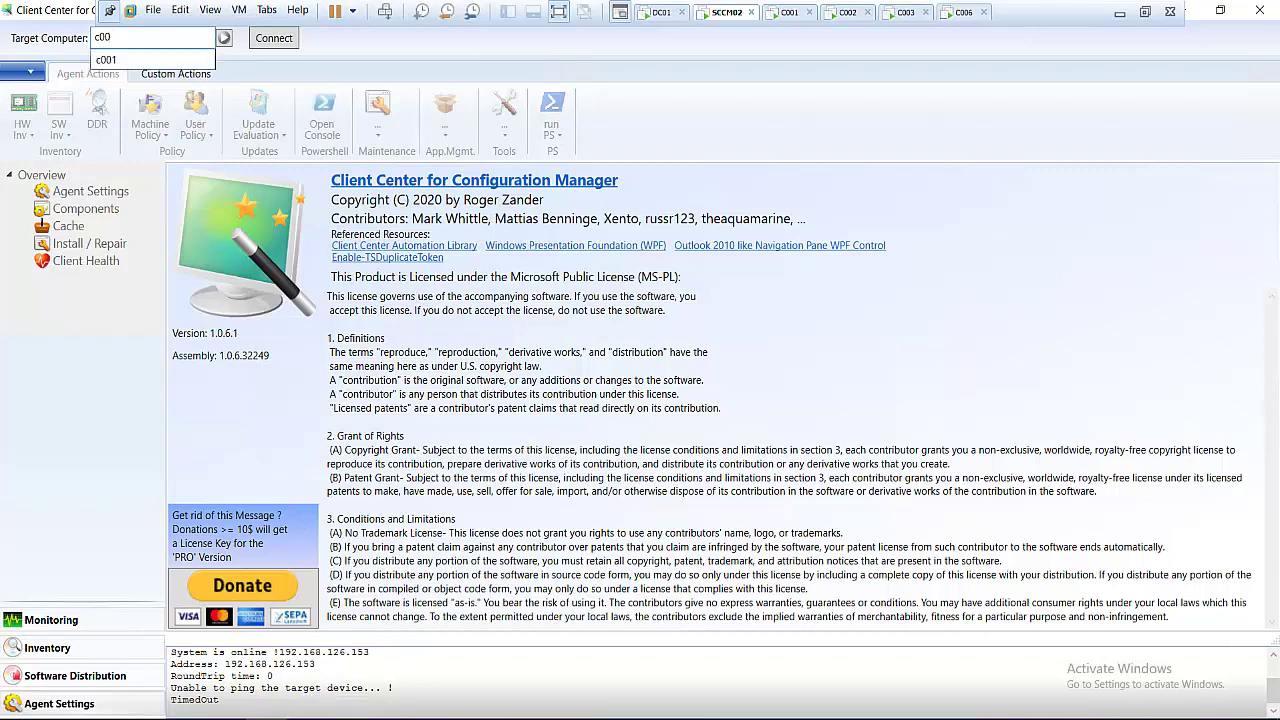
click(275, 42)
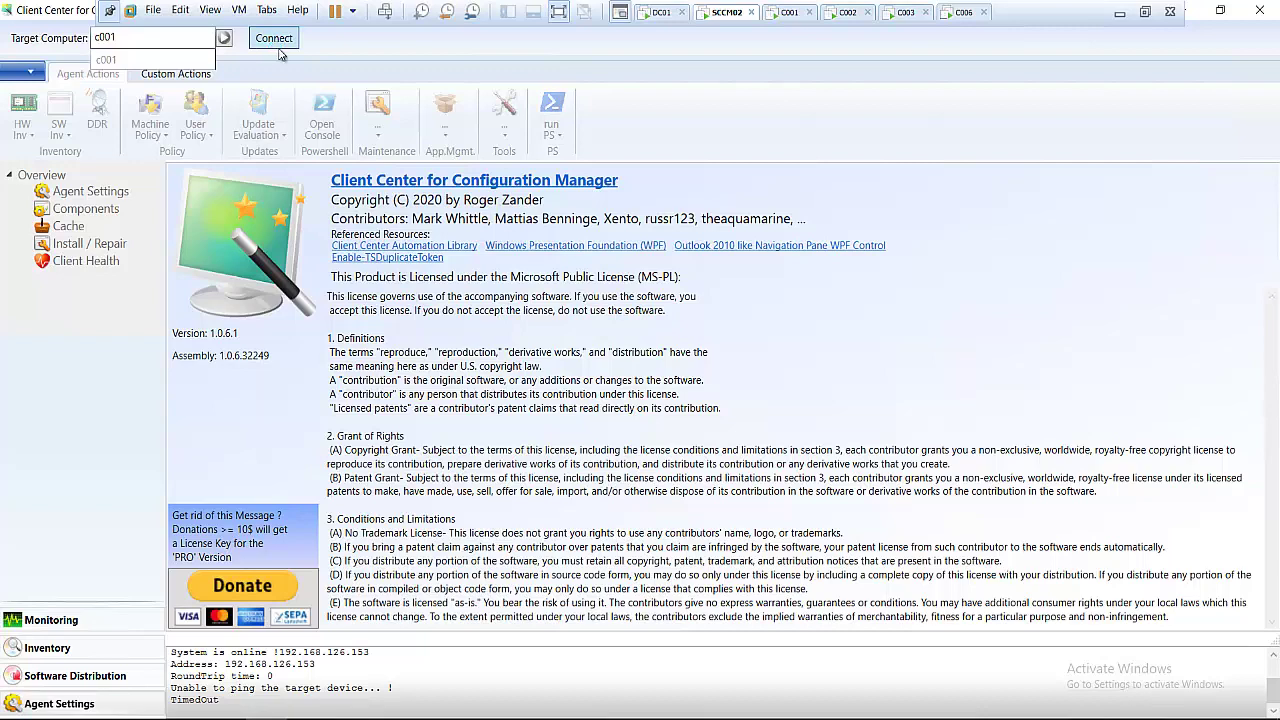
click(787, 14)
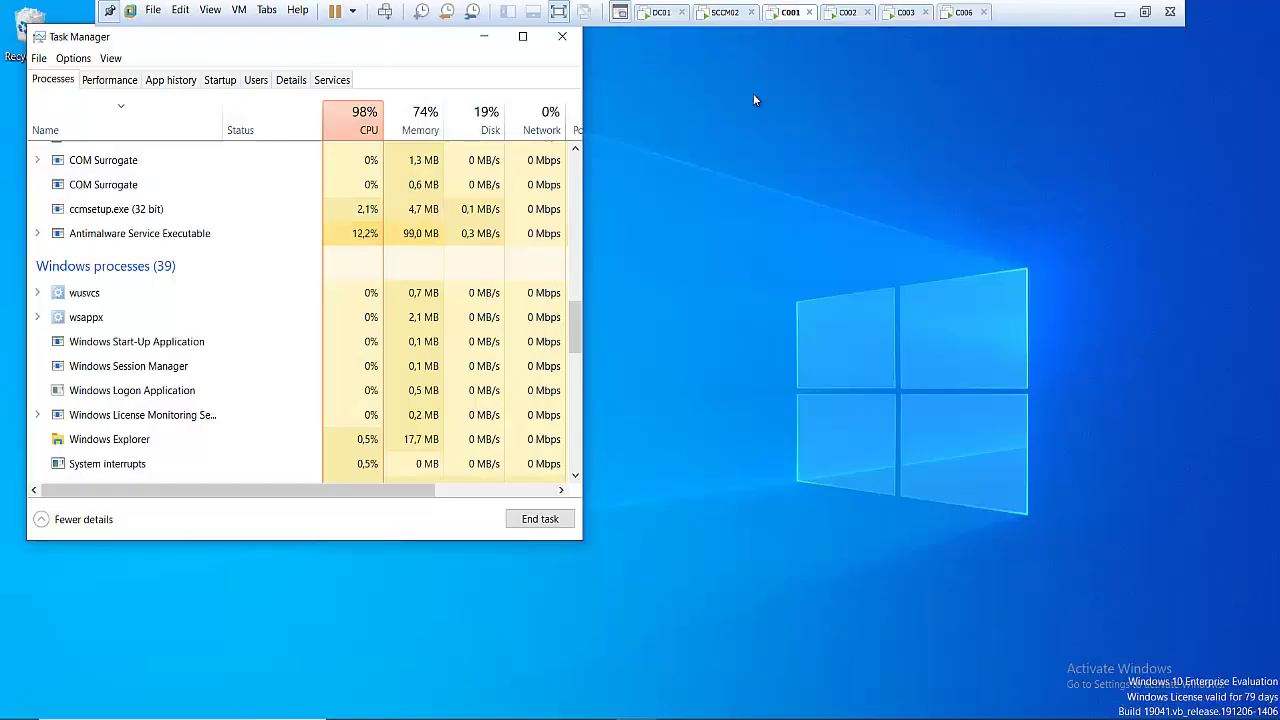
click(562, 40)
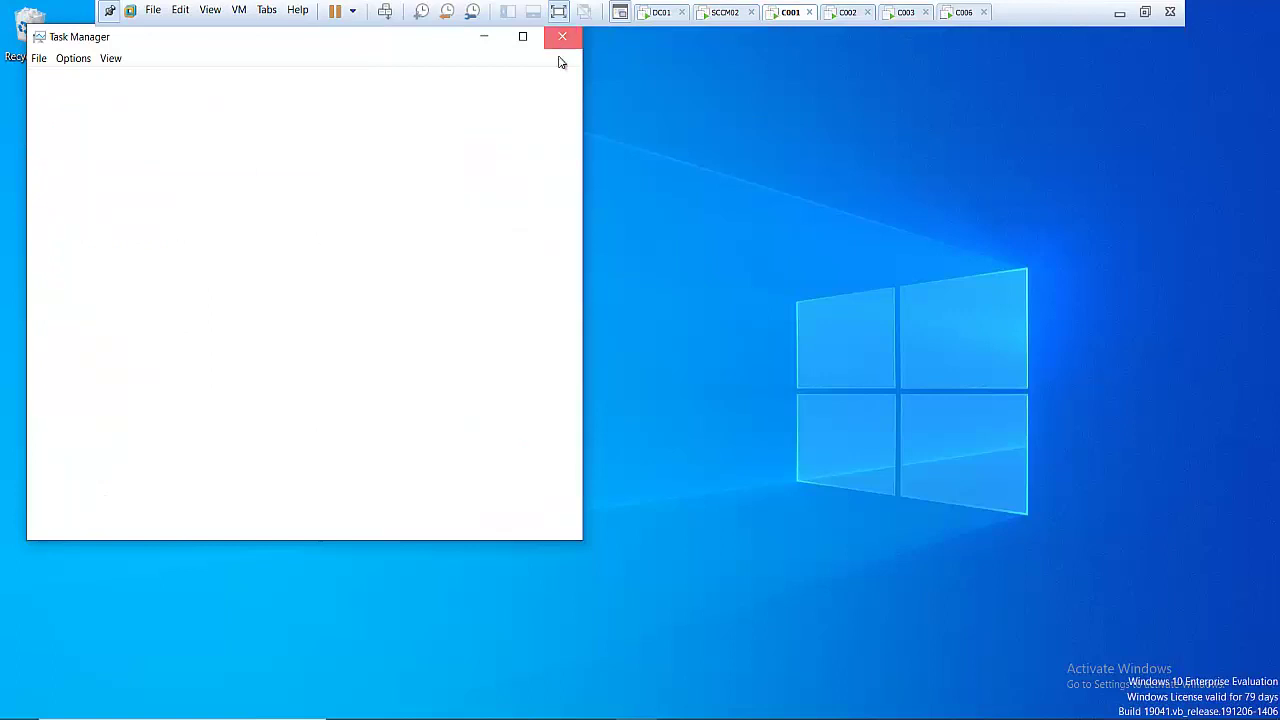
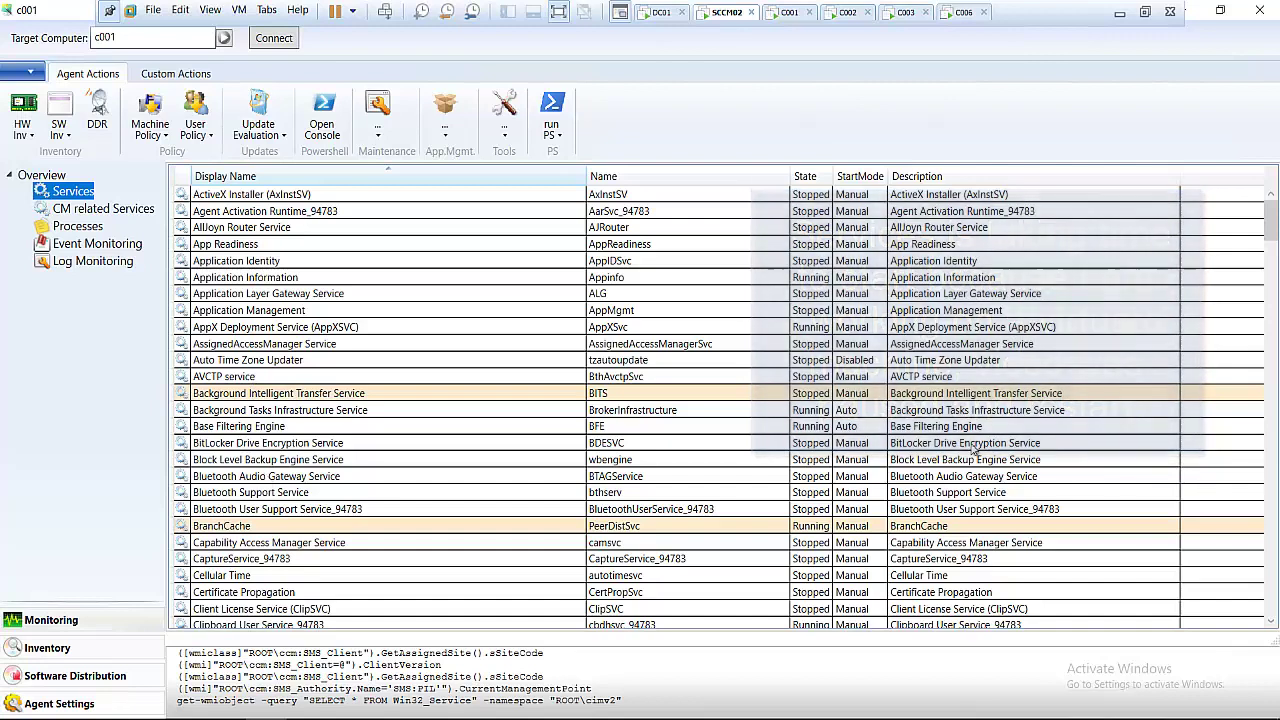
- Start the stopped Windows Update service on c001, then list c001's running processes
click(1272, 298)
click(1272, 306)
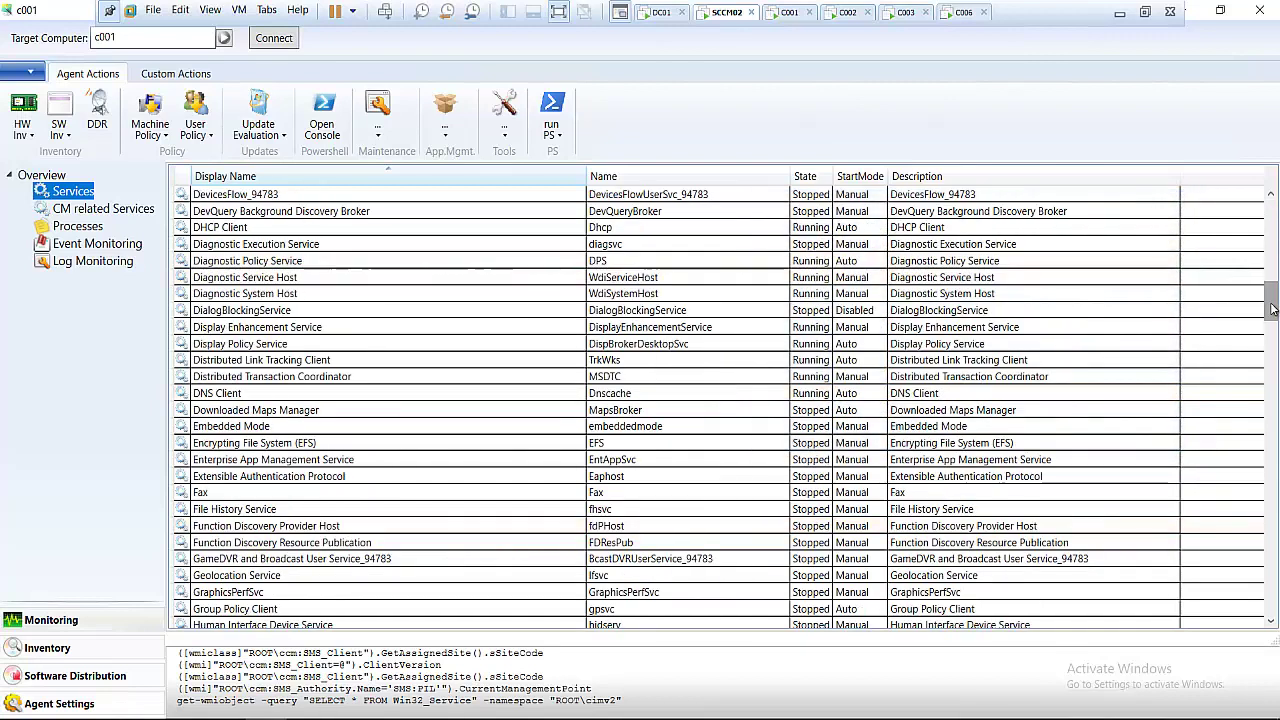
right_click(229, 514)
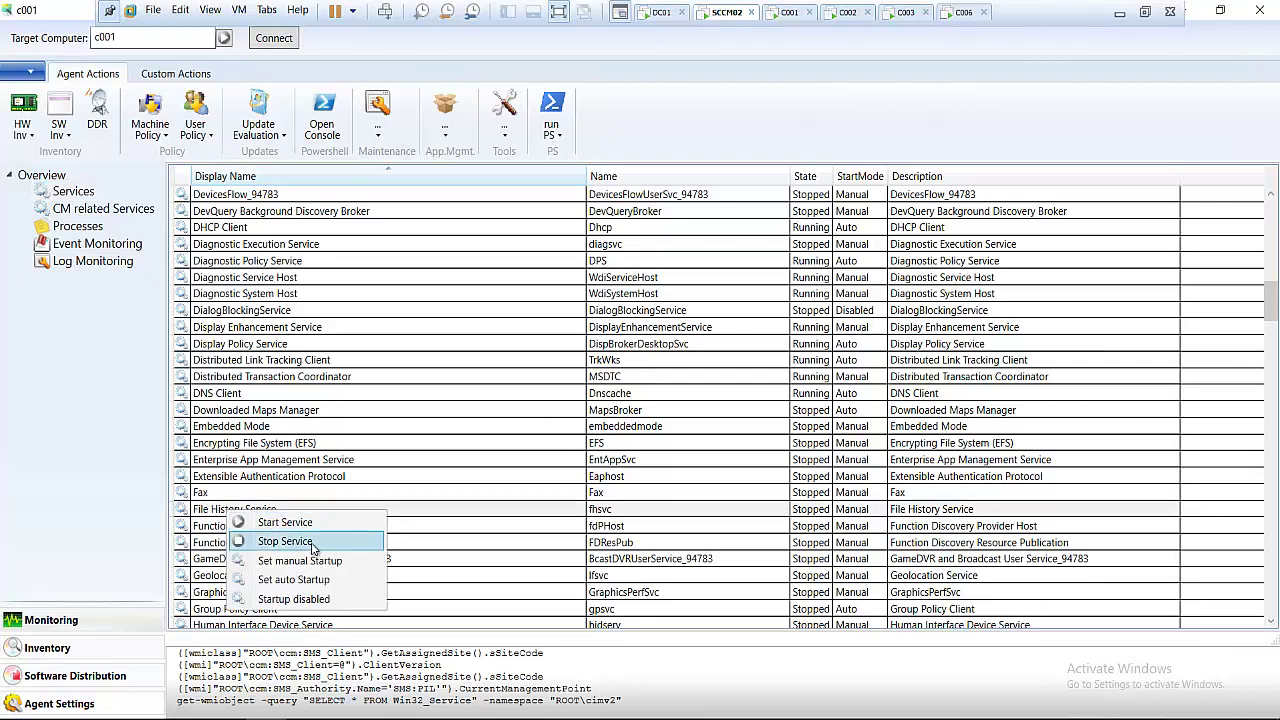
click(1273, 582)
click(1273, 582)
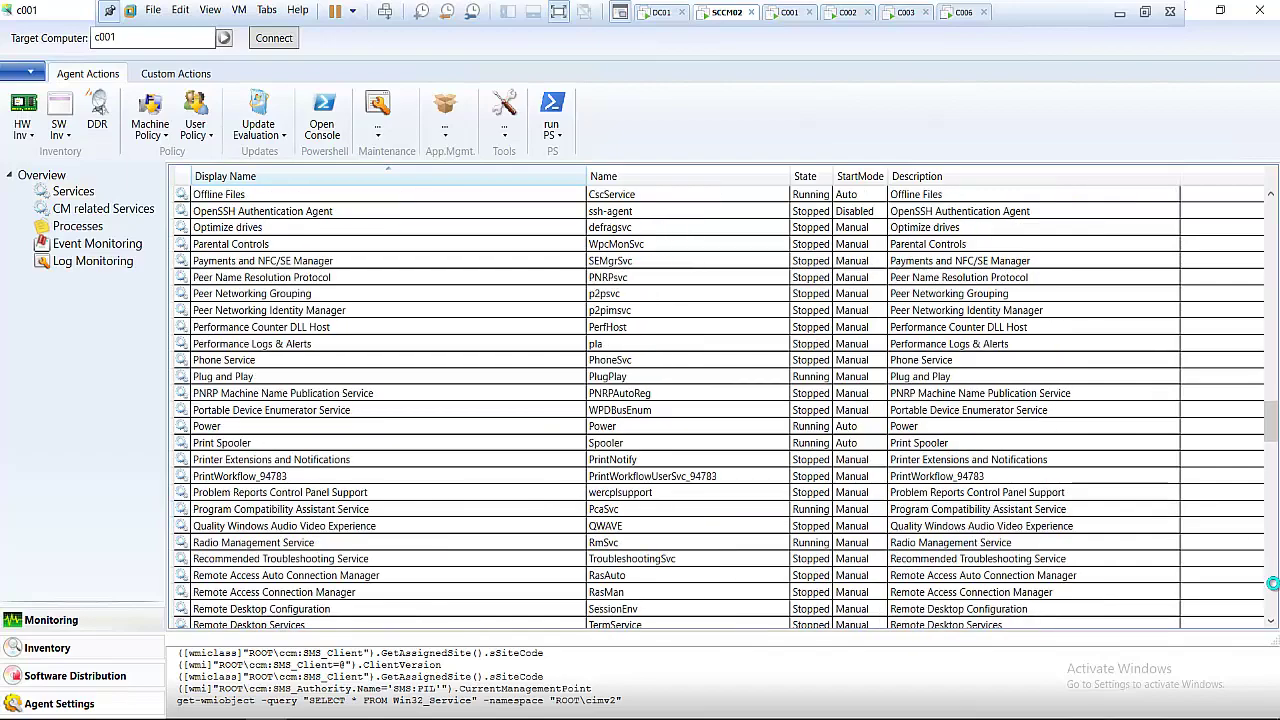
scroll(250, 580, down, 20)
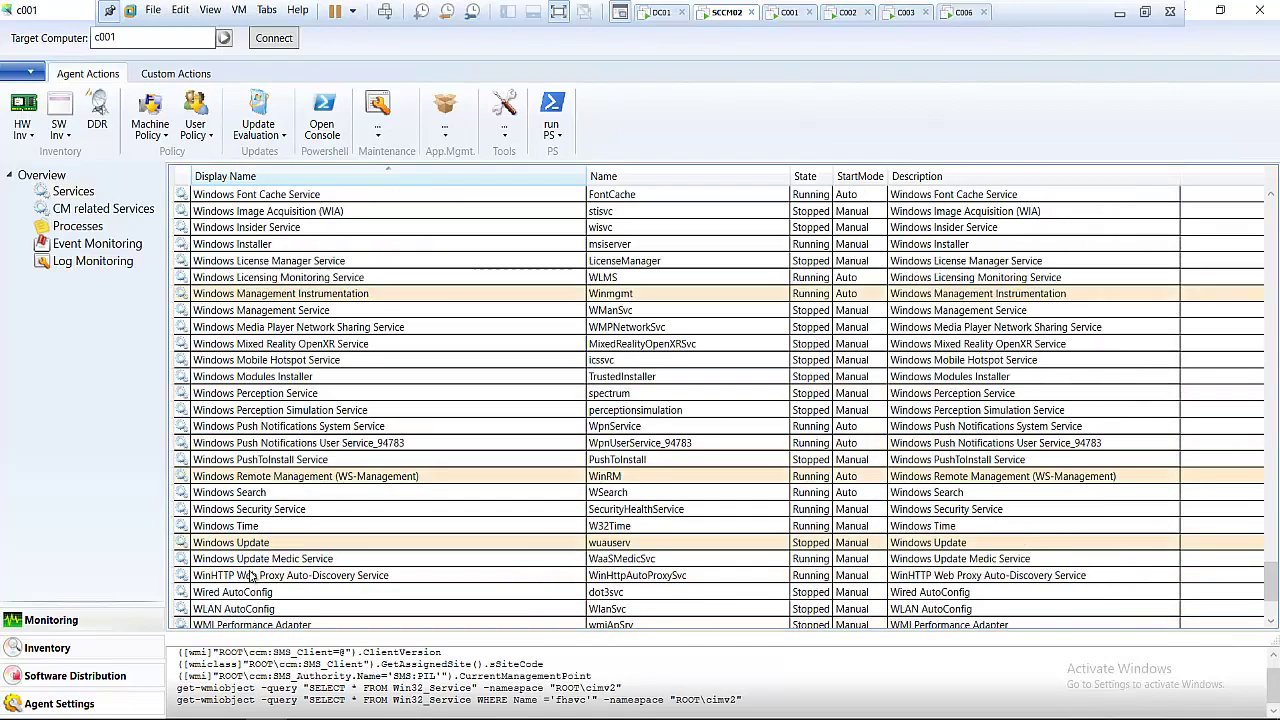
click(254, 545)
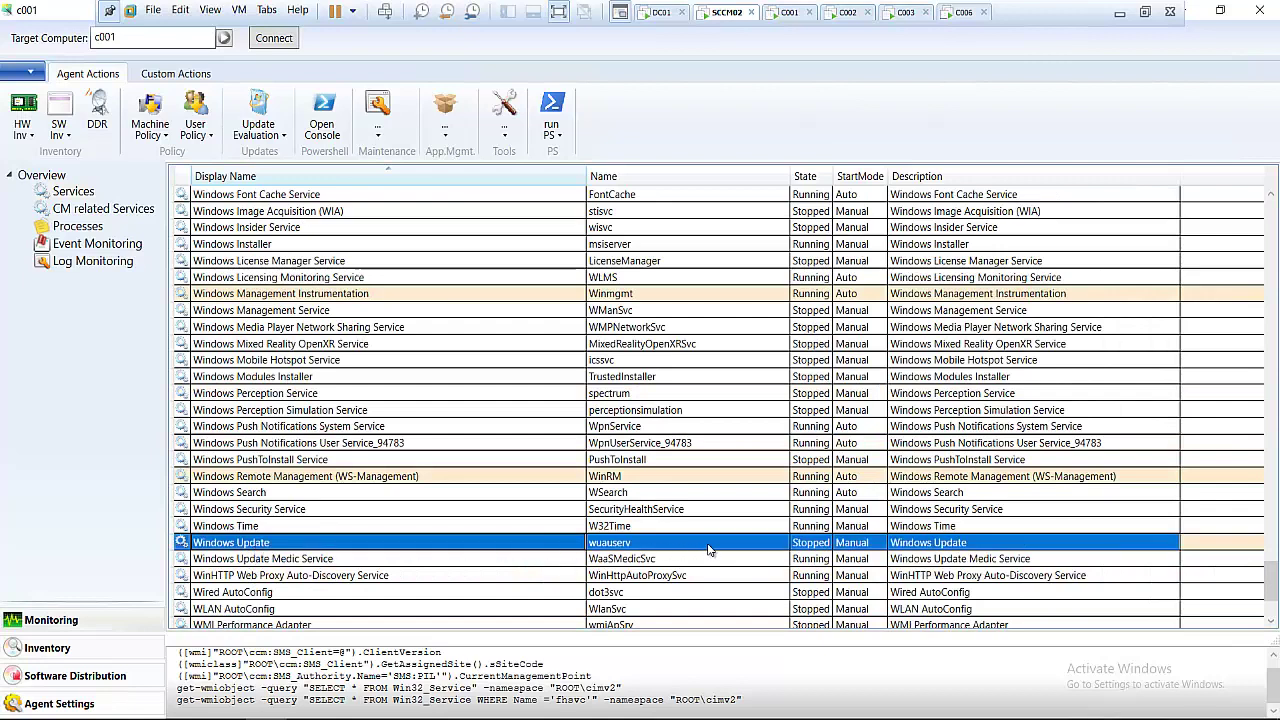
right_click(264, 550)
click(310, 560)
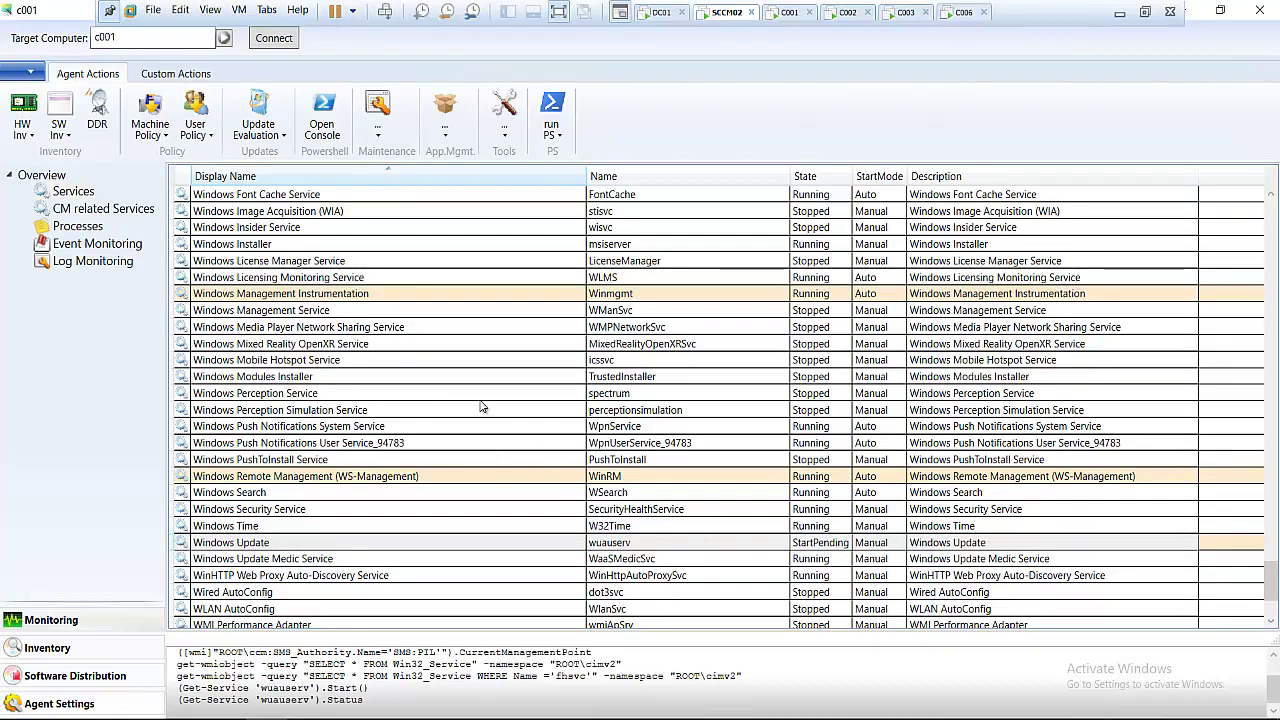
click(75, 227)
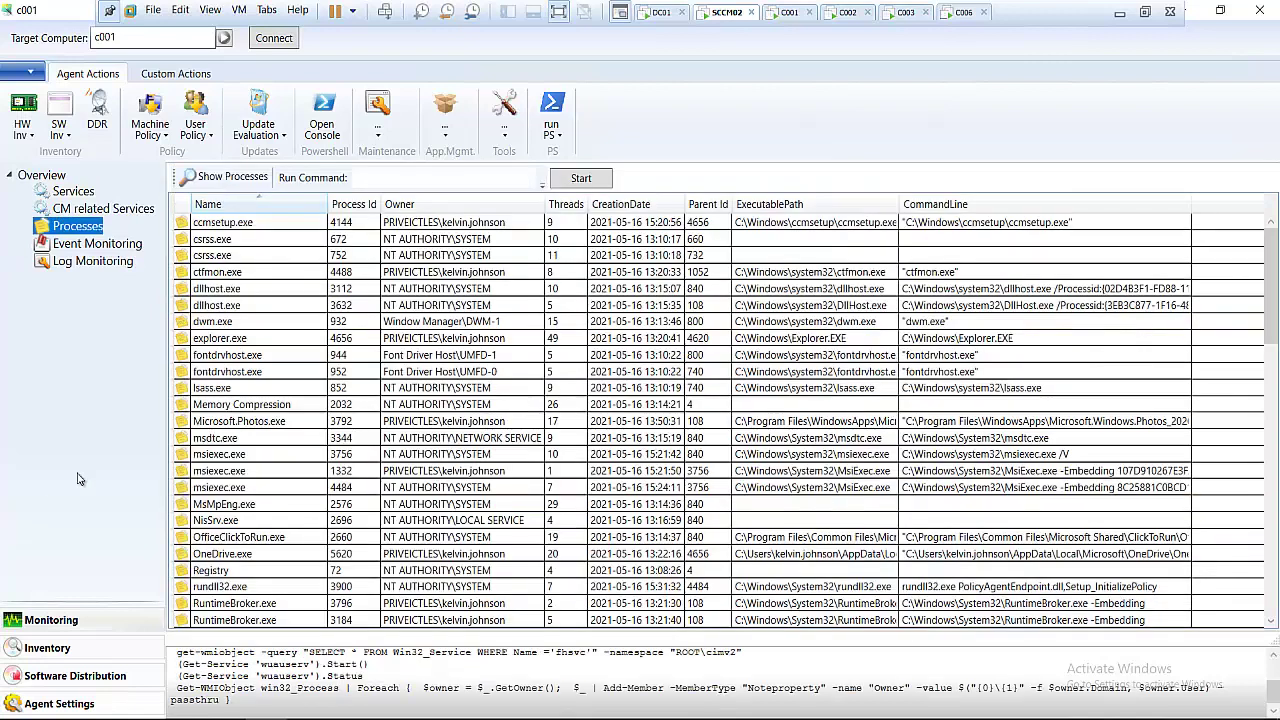
- Browse c001's processes, including ccmsetup.exe and msiexec.exe PID 4484, then open Log Monitoring
click(317, 226)
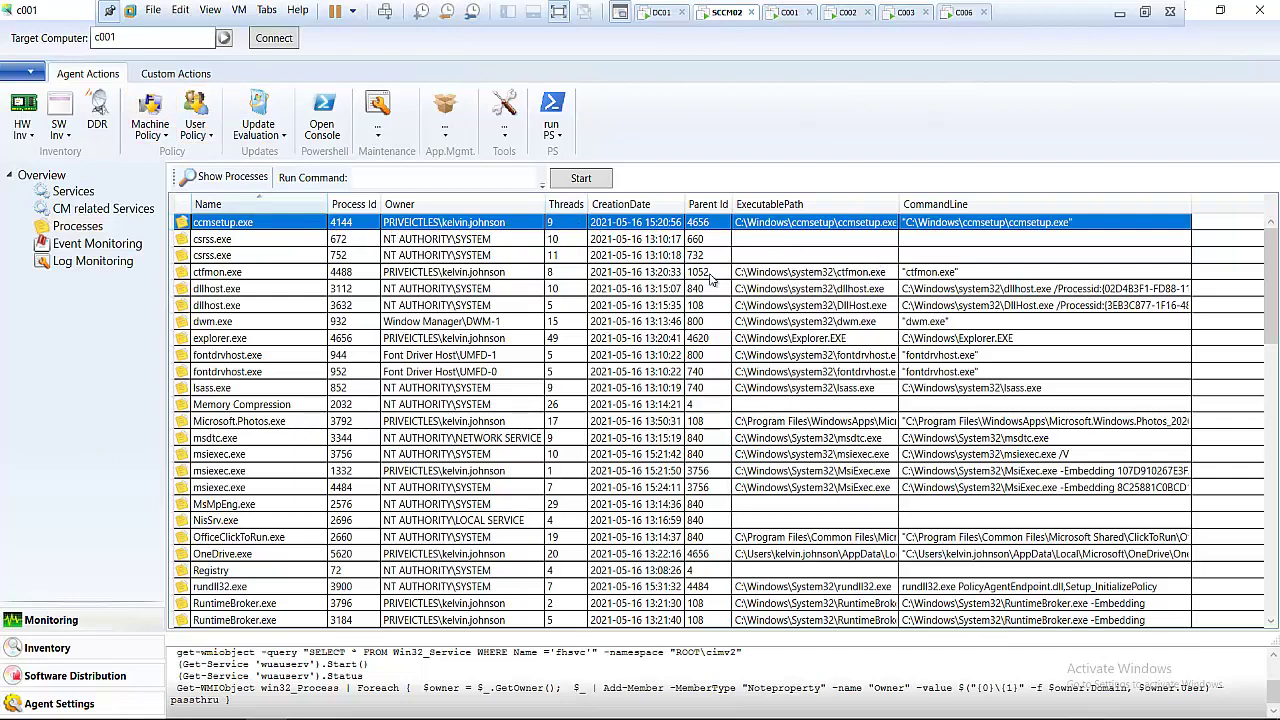
scroll(280, 280, down, 3)
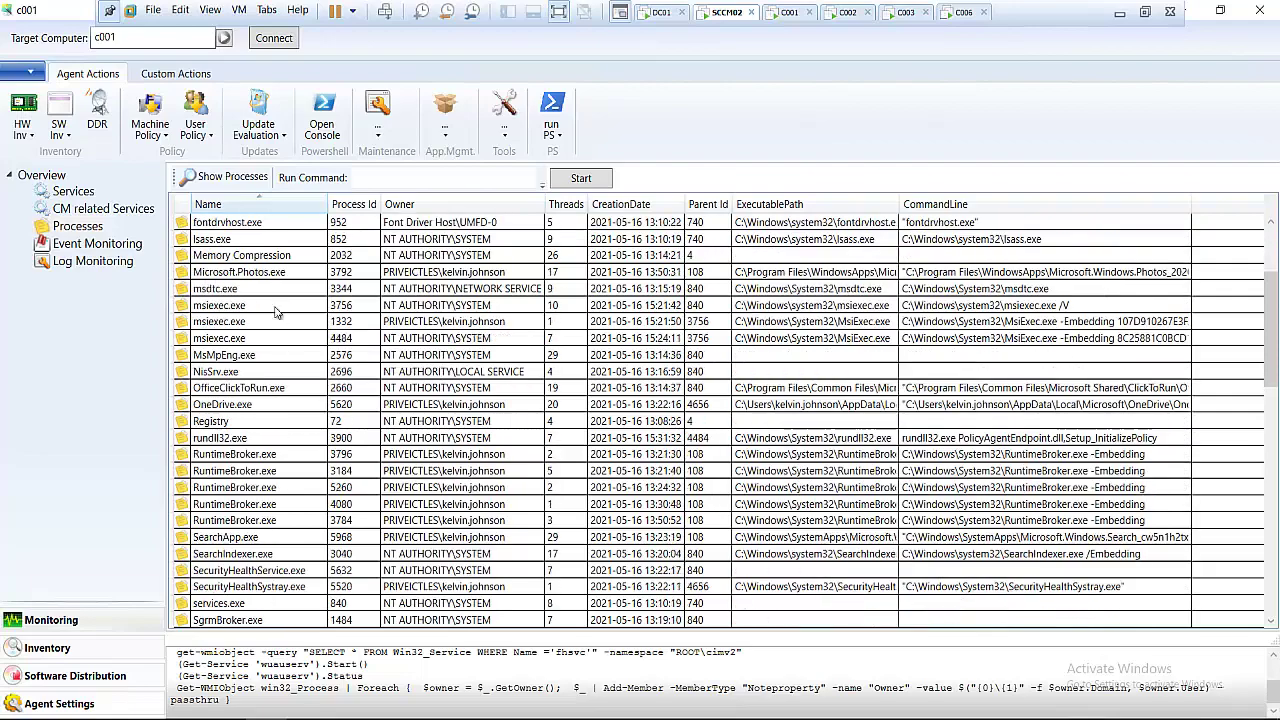
click(224, 340)
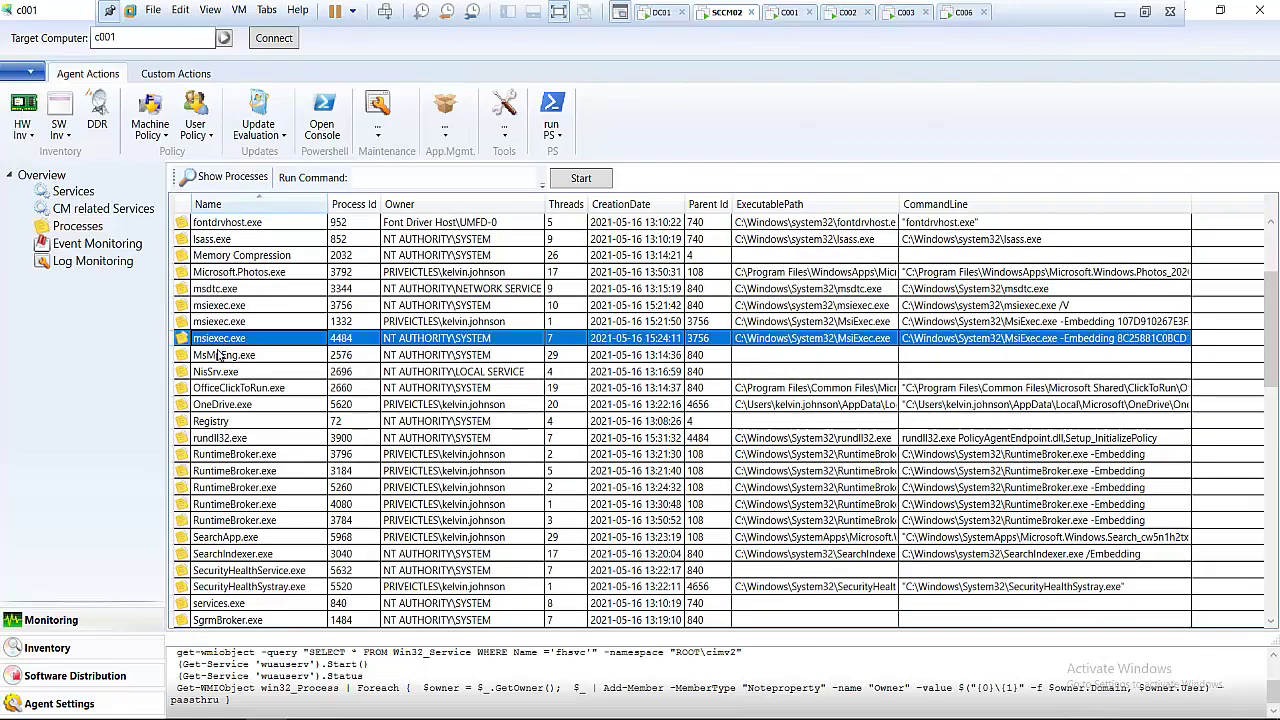
scroll(242, 386, down, 12)
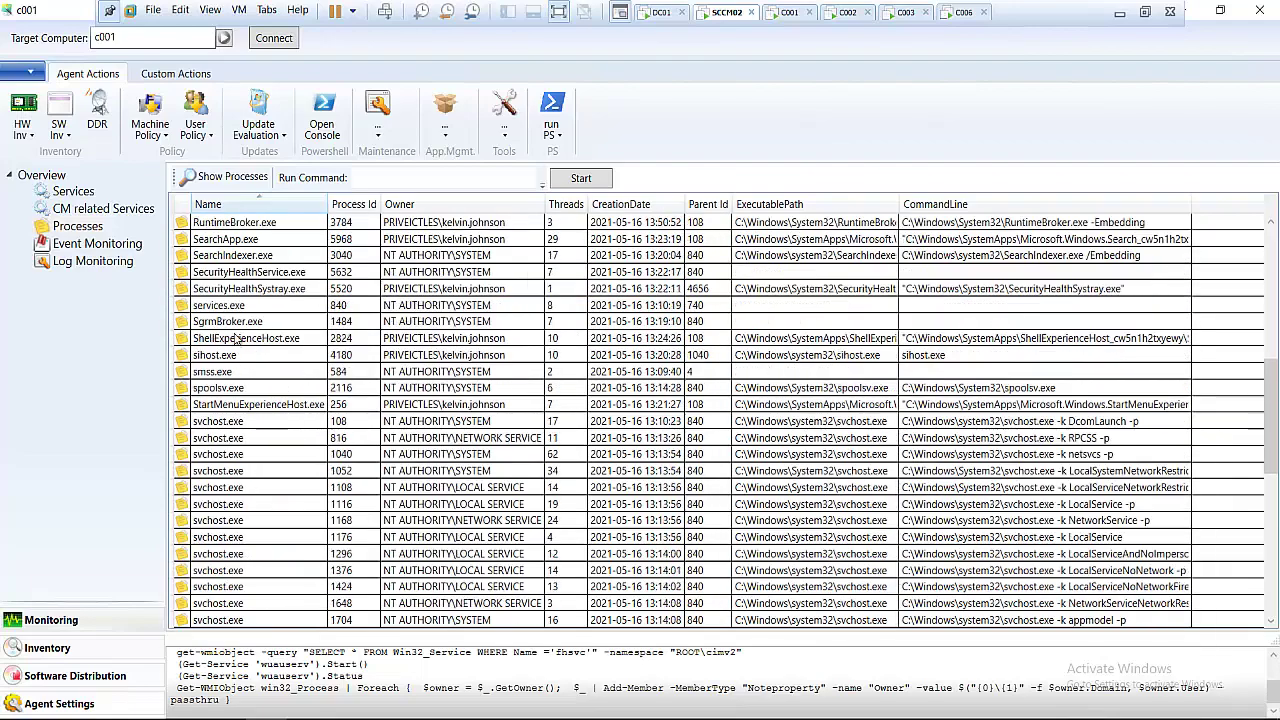
scroll(238, 391, down, 5)
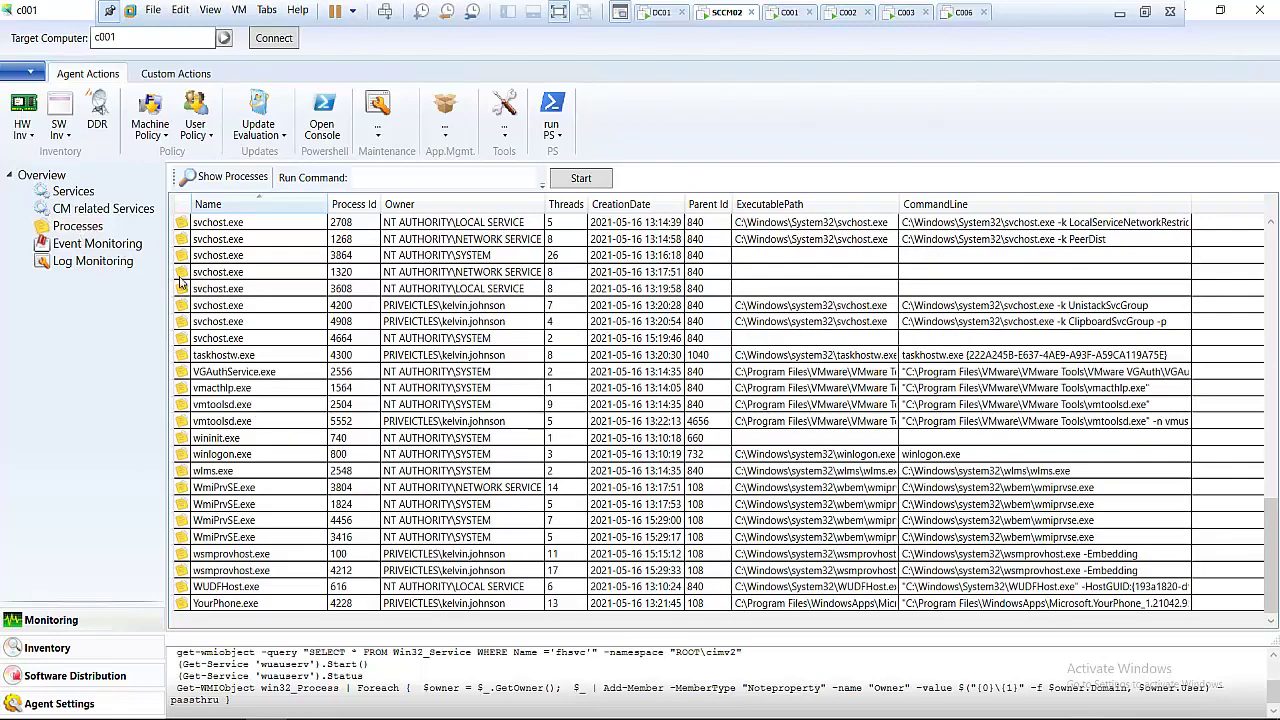
click(100, 244)
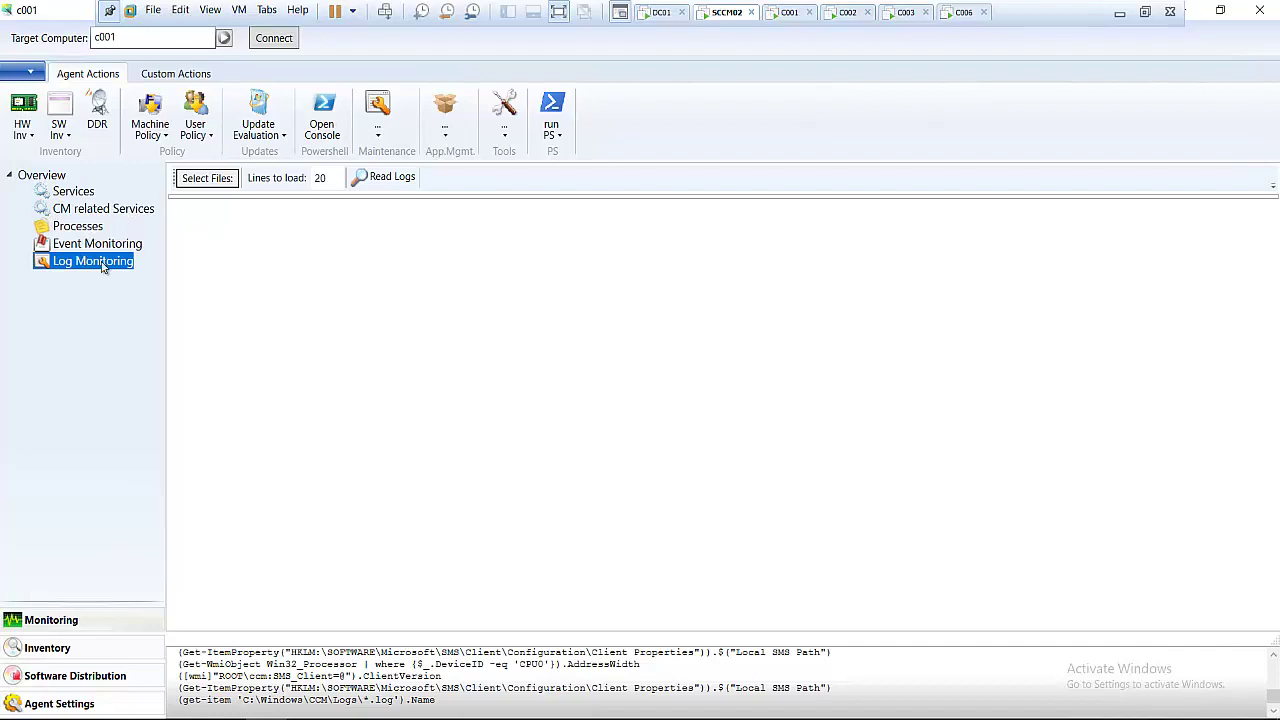
- Switch from Event Monitoring to Inventory and list c001's installed software
click(103, 247)
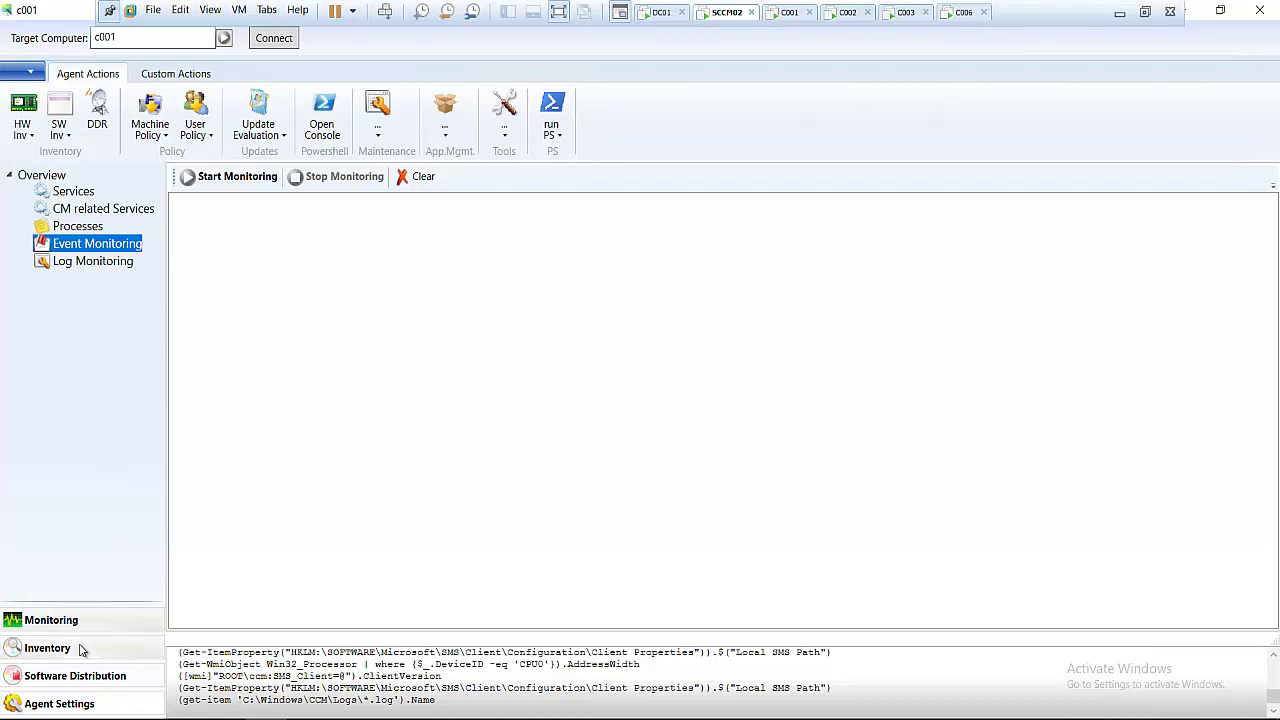
click(47, 648)
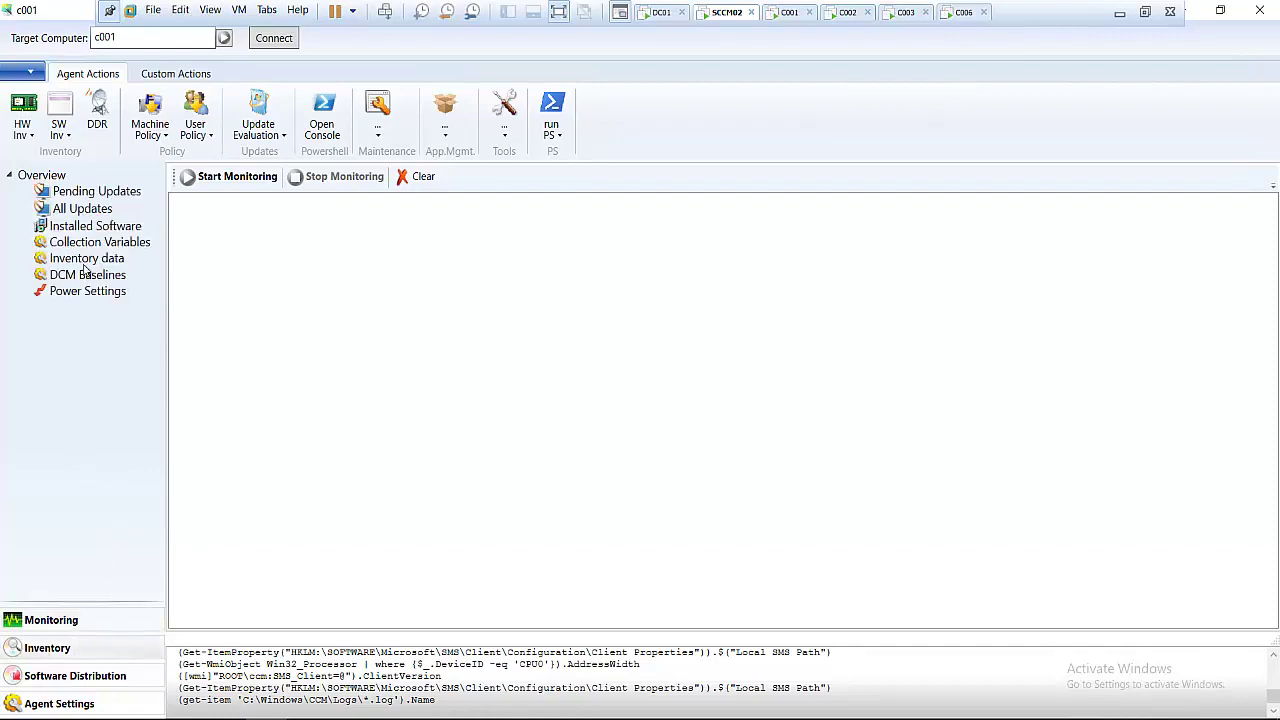
click(91, 226)
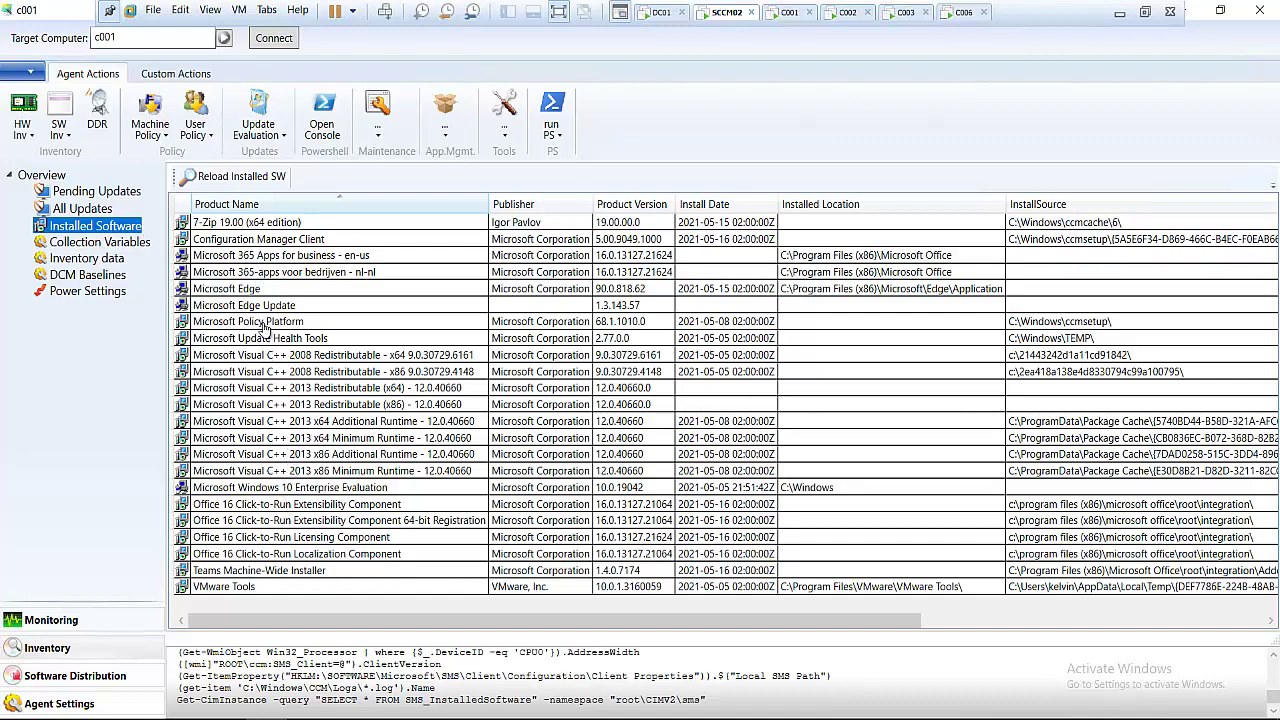
- View c001's All Updates and Pending Updates lists, both empty, then show Software Distribution
click(92, 210)
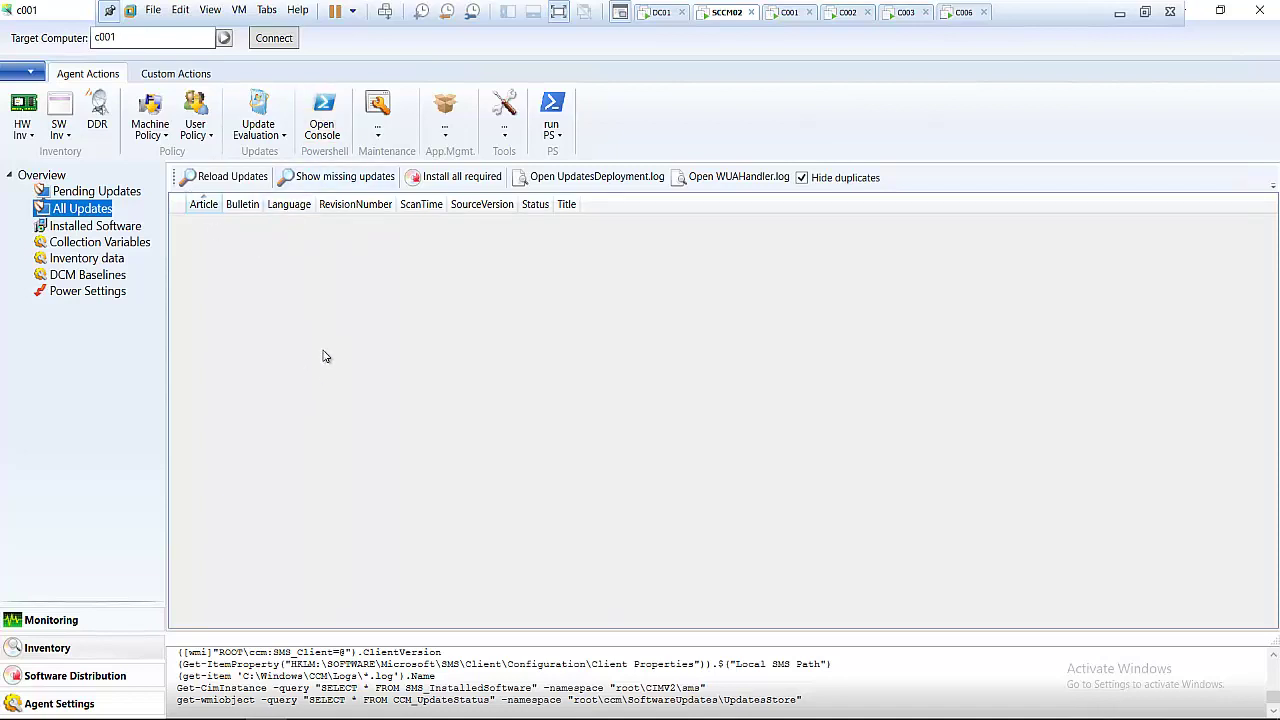
click(94, 195)
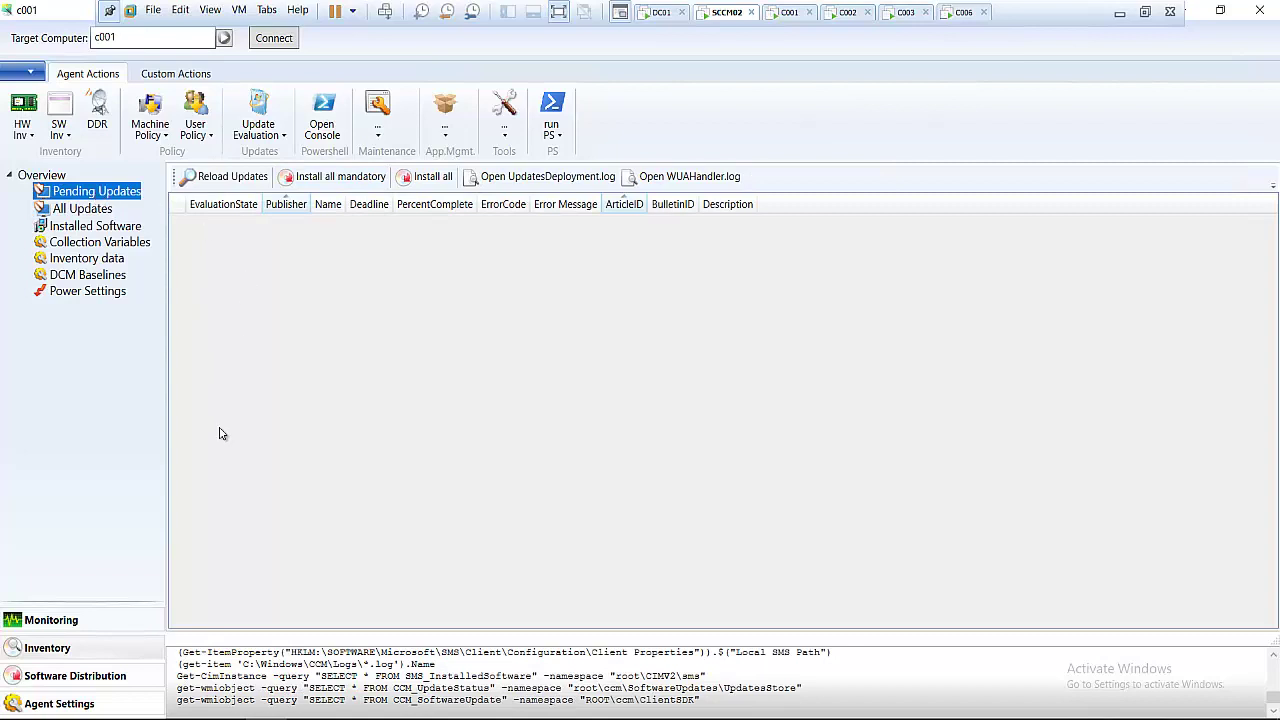
click(118, 678)
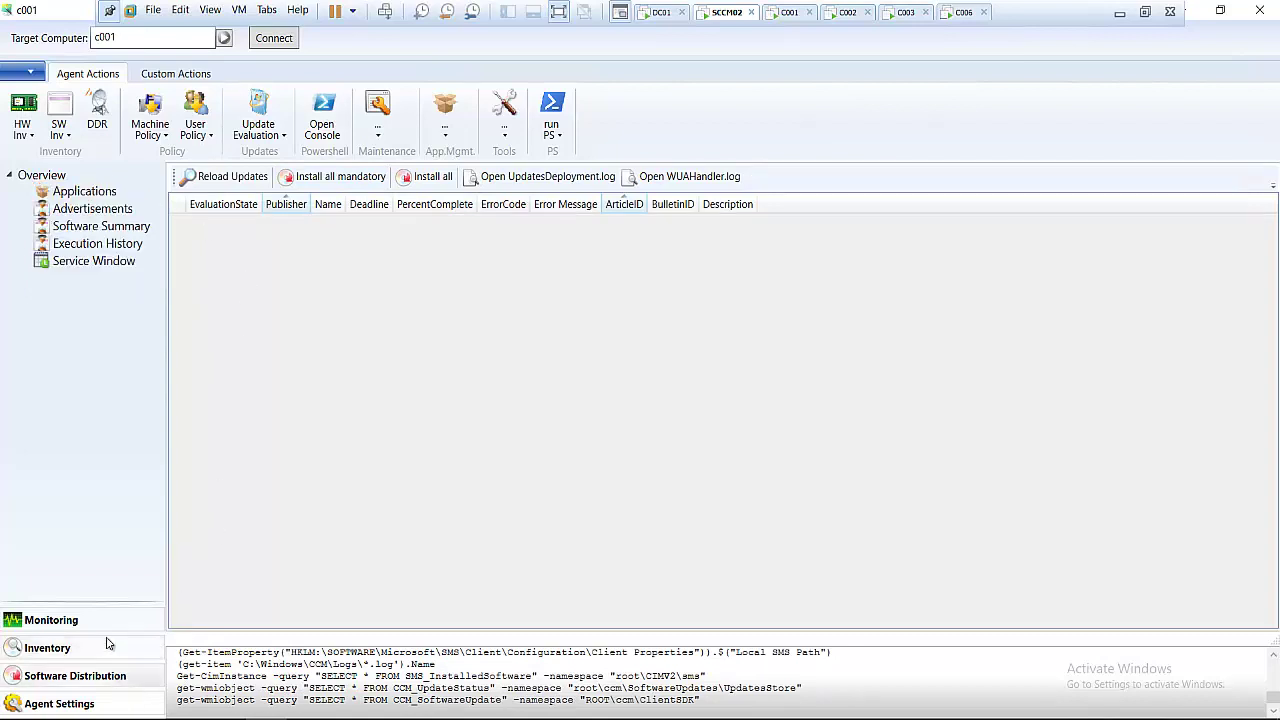
- Review c001's Office 365 application and advertisements, then view Agent Settings with site code PIL
click(80, 194)
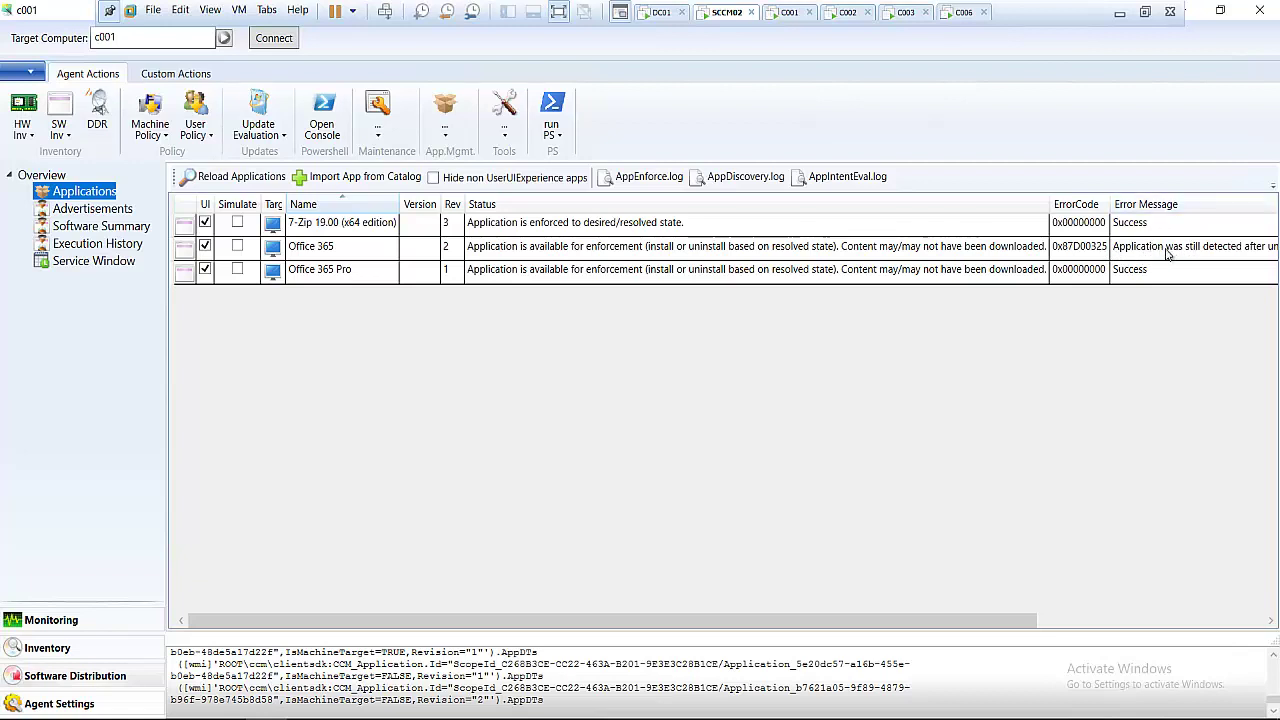
click(1168, 255)
drag(813, 620, 1010, 593)
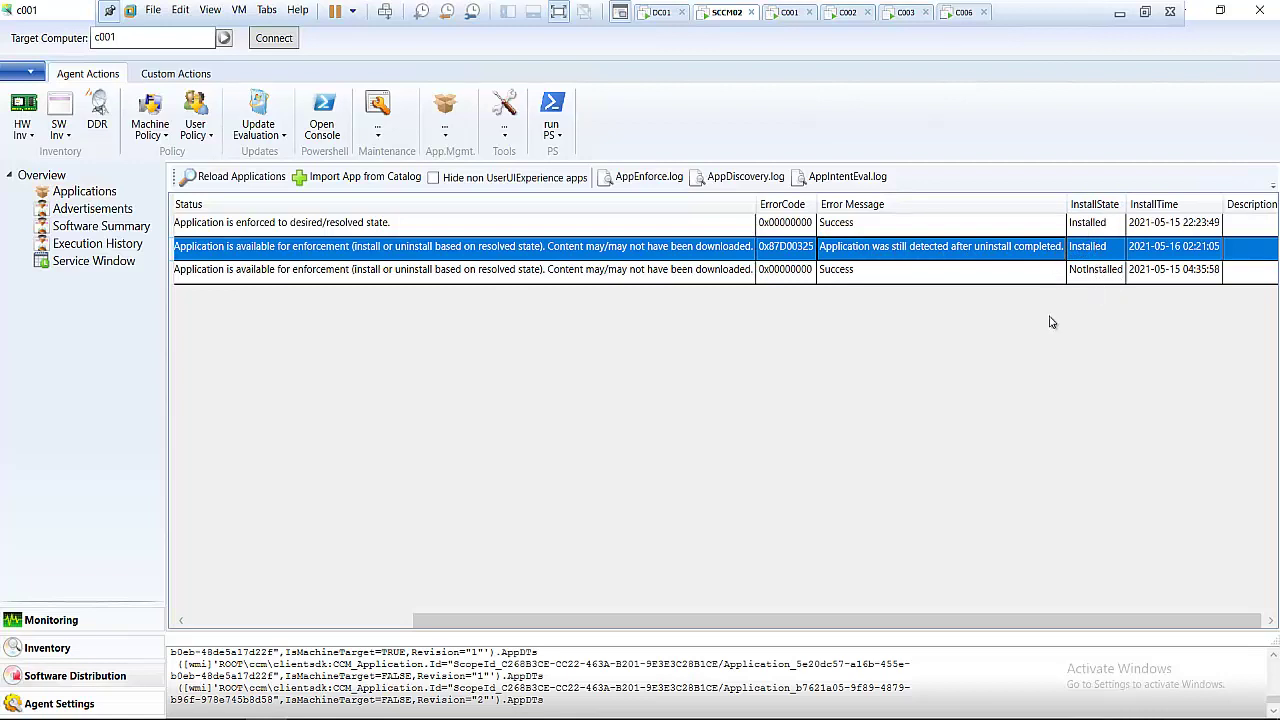
drag(956, 626, 474, 628)
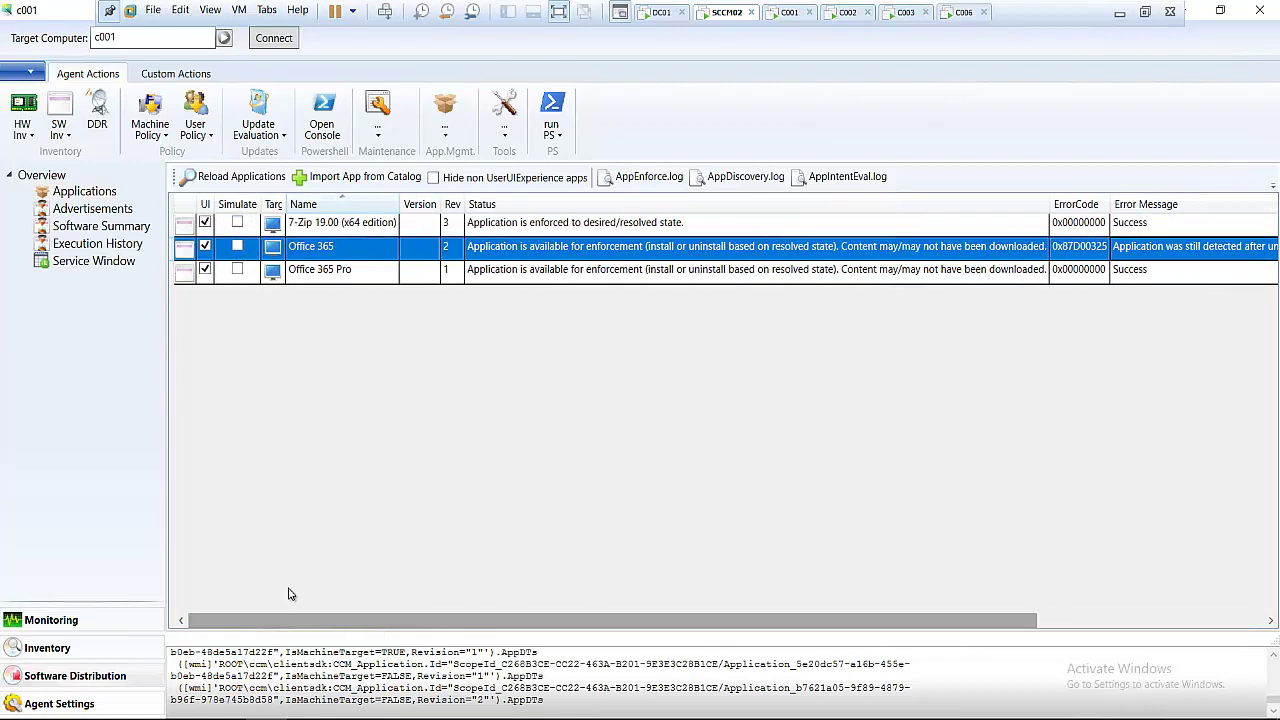
click(107, 212)
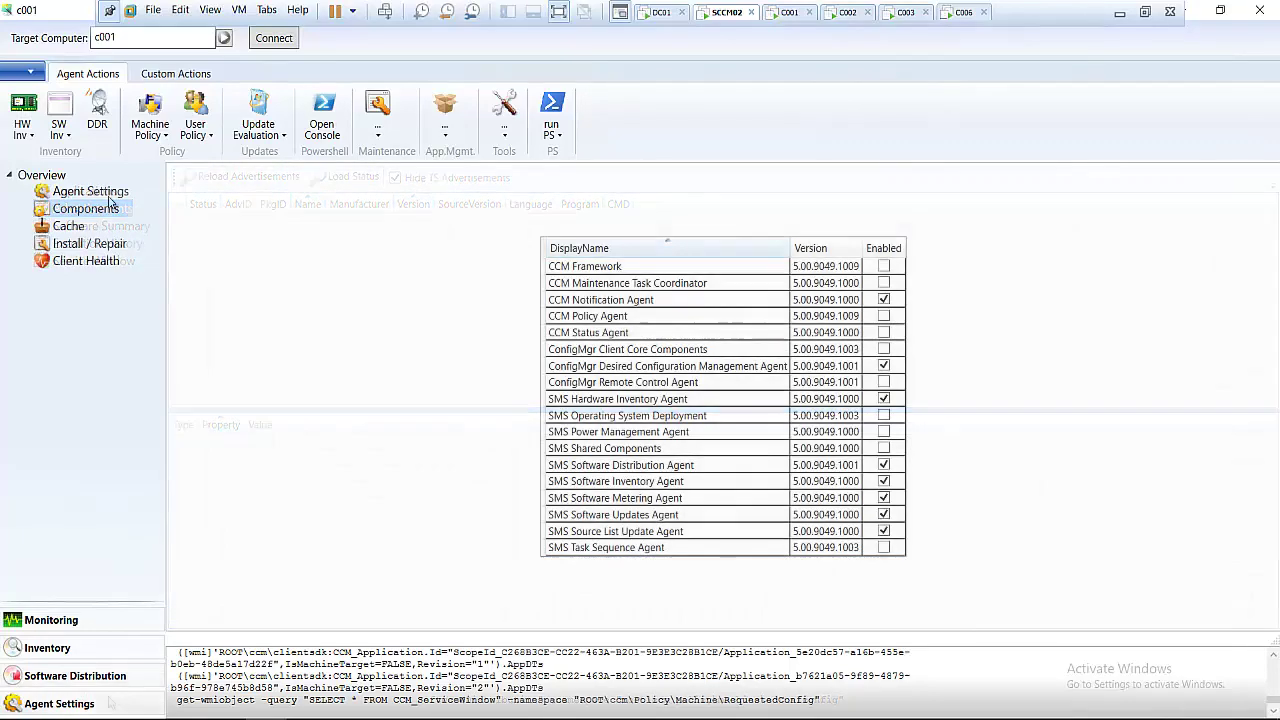
click(108, 193)
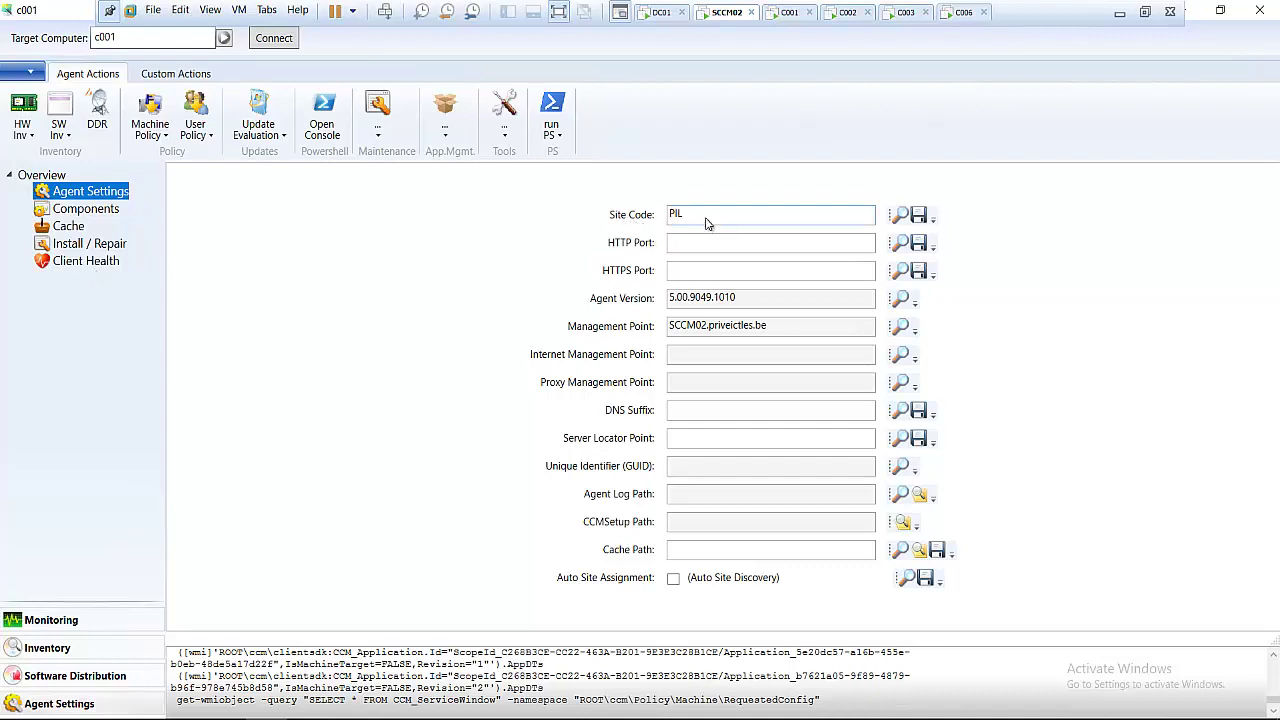
drag(689, 217, 625, 228)
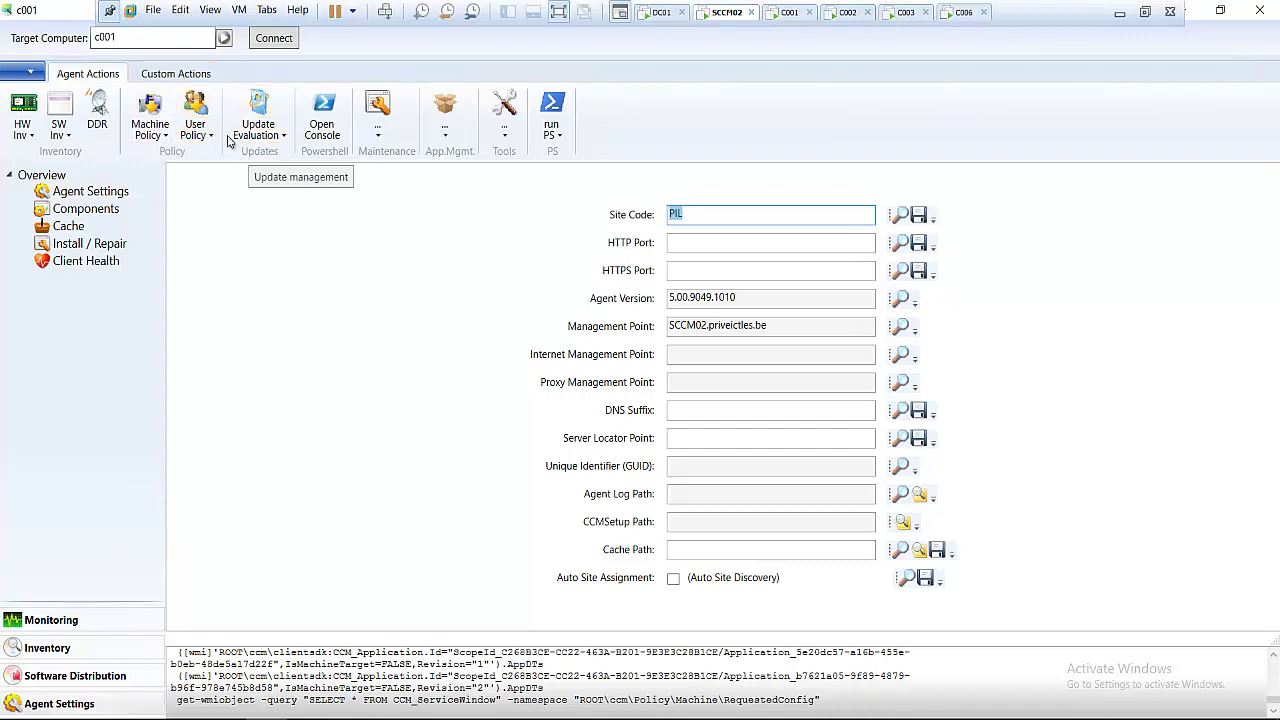
- Run Get OS Version and Get IP on c001: Windows 10 Enterprise Evaluation, 192.168.126.153
click(173, 76)
click(97, 74)
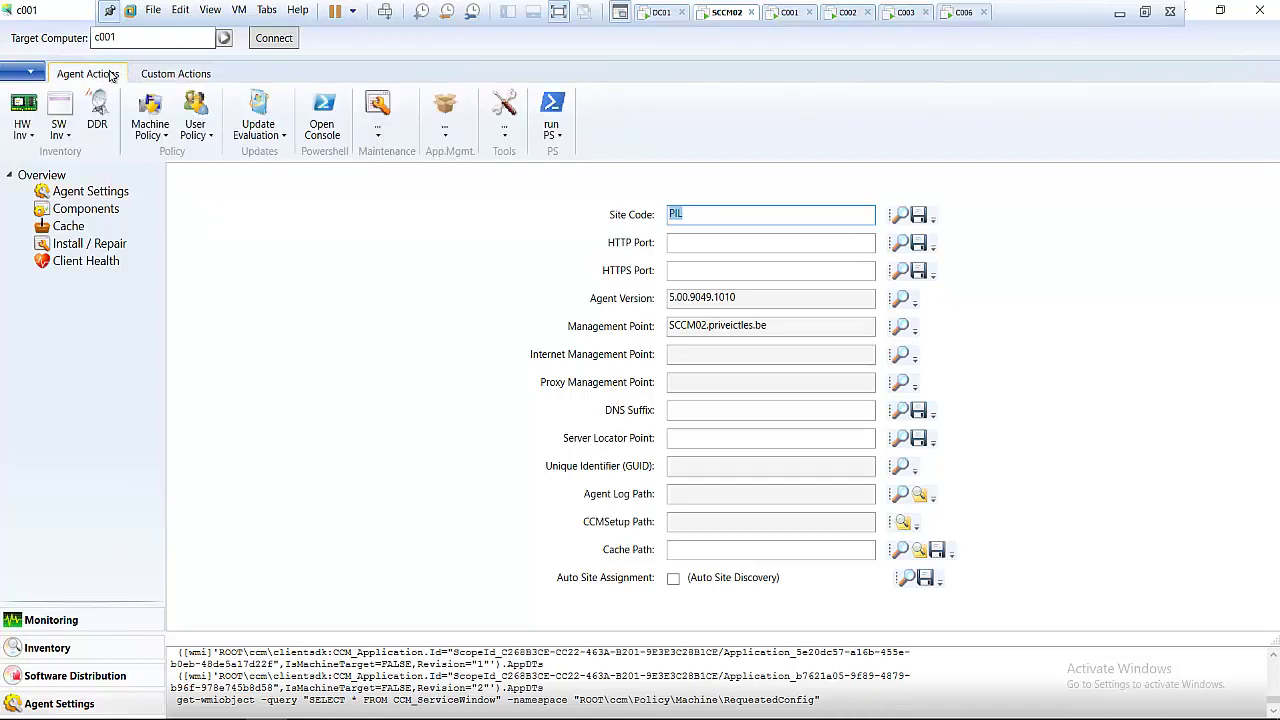
click(556, 137)
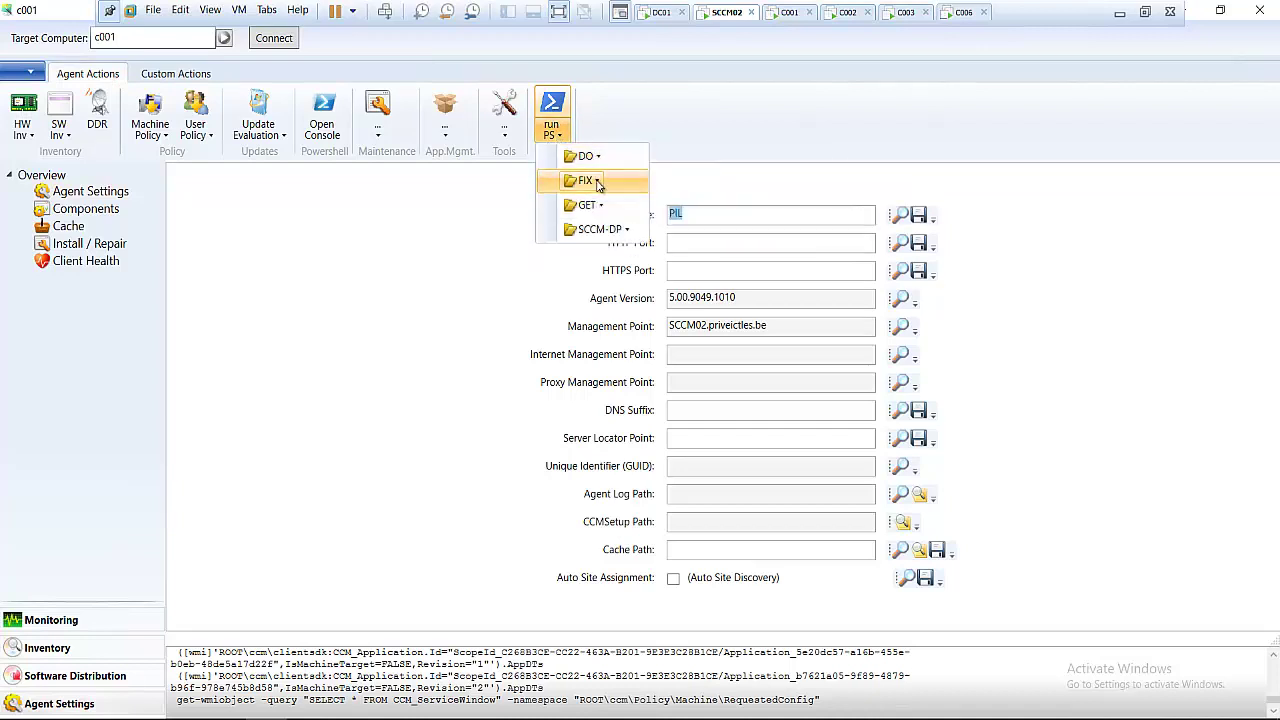
click(590, 181)
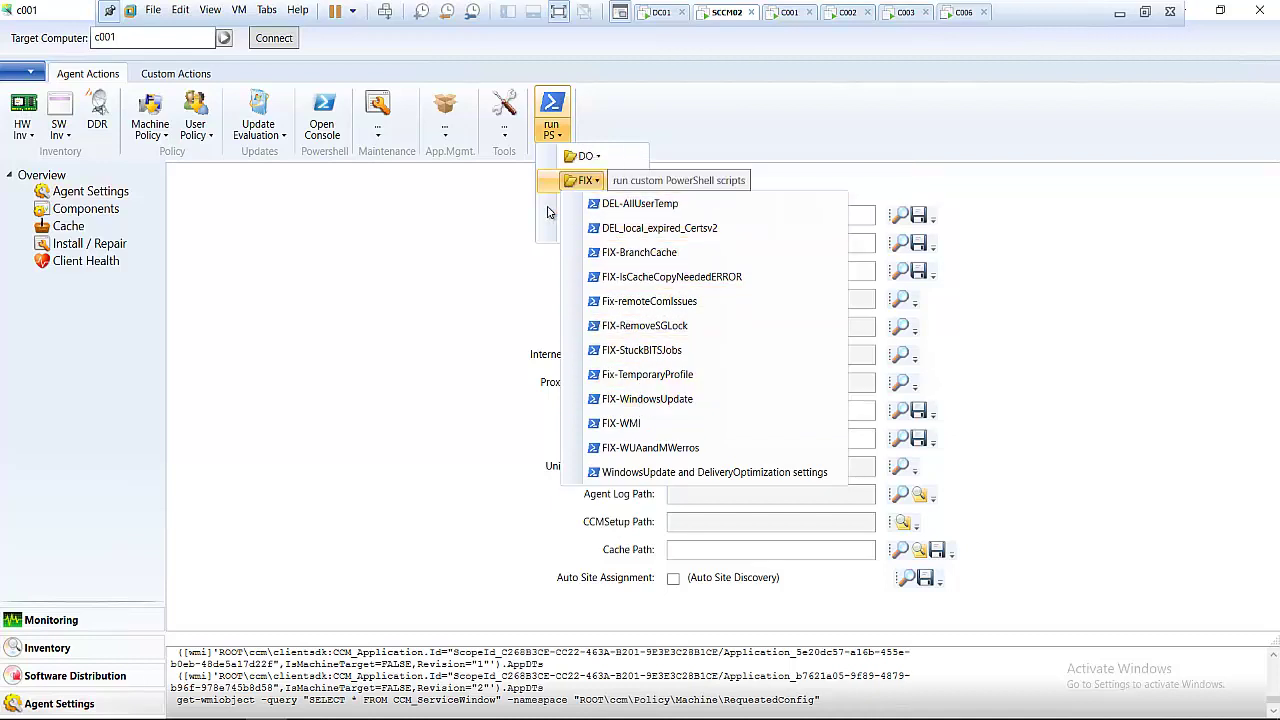
click(551, 118)
click(551, 118)
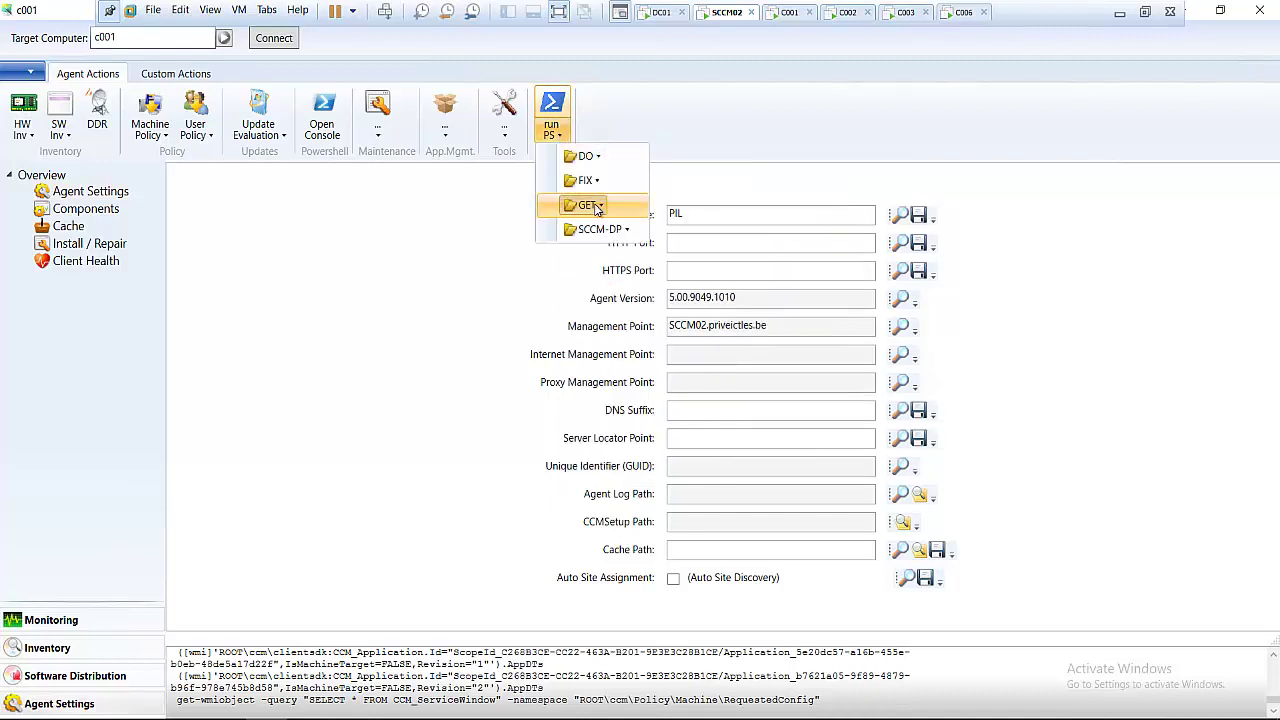
mouse_move(596, 207)
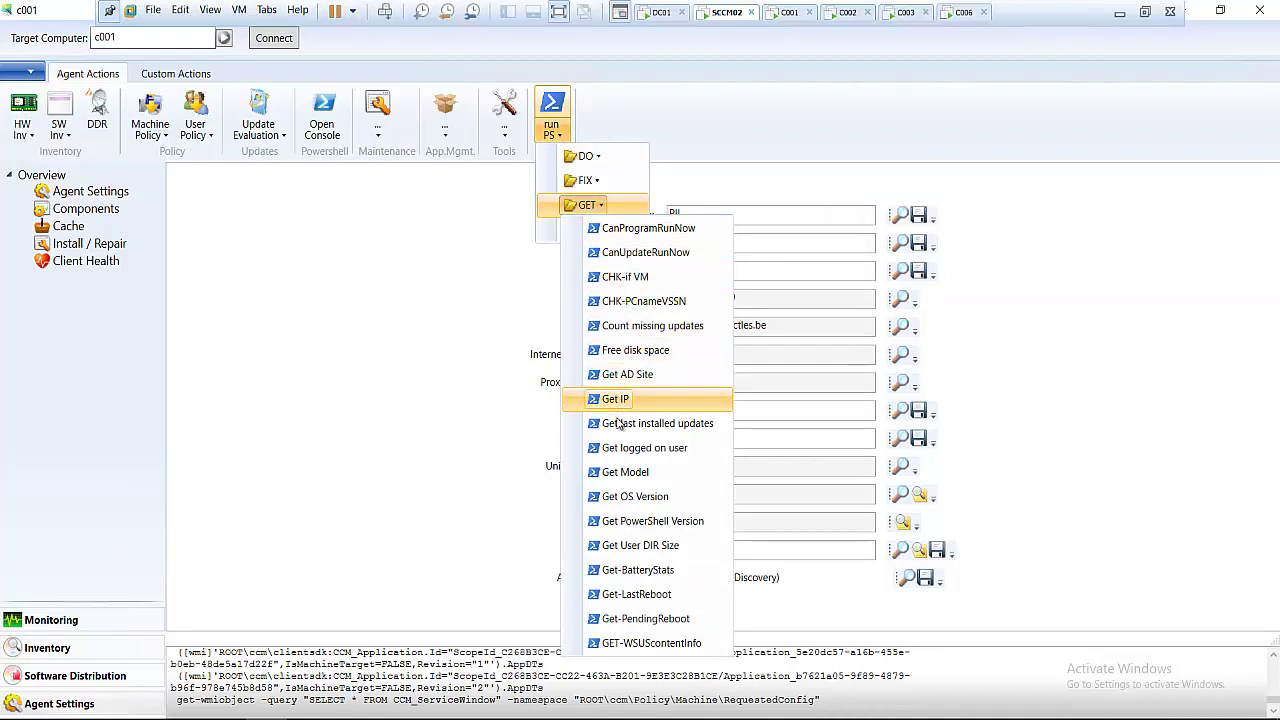
click(622, 502)
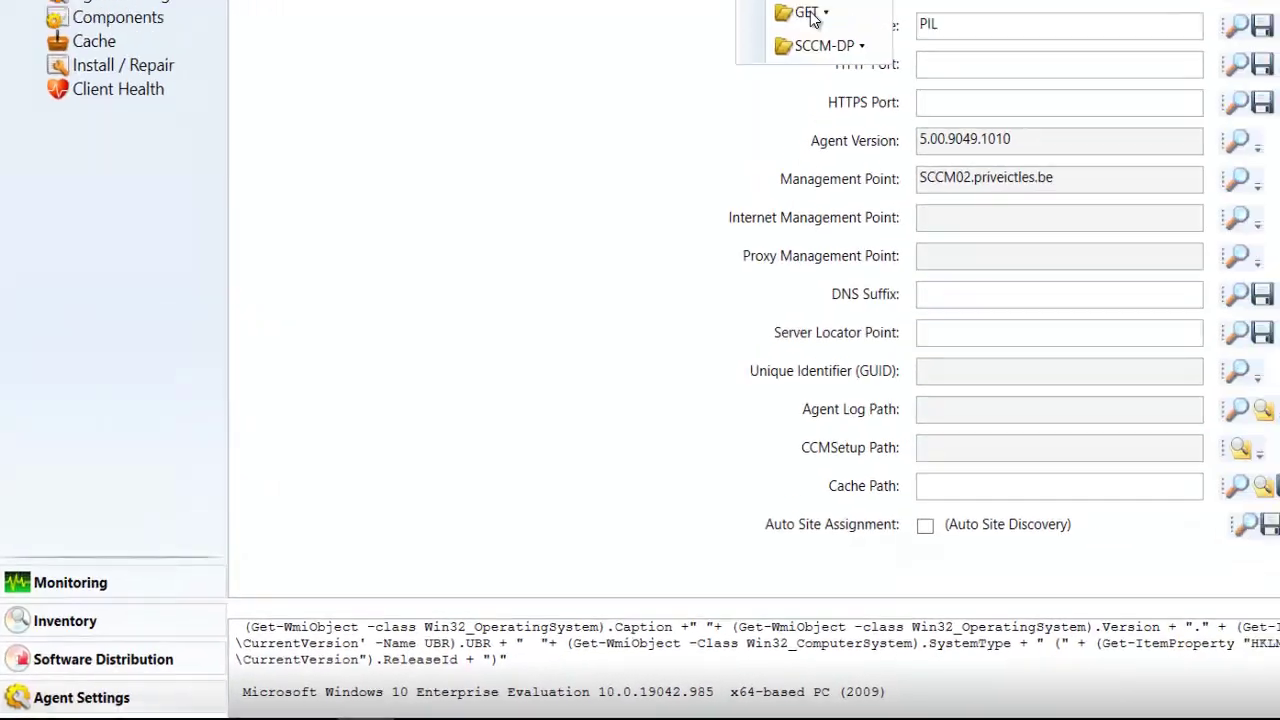
mouse_move(585, 204)
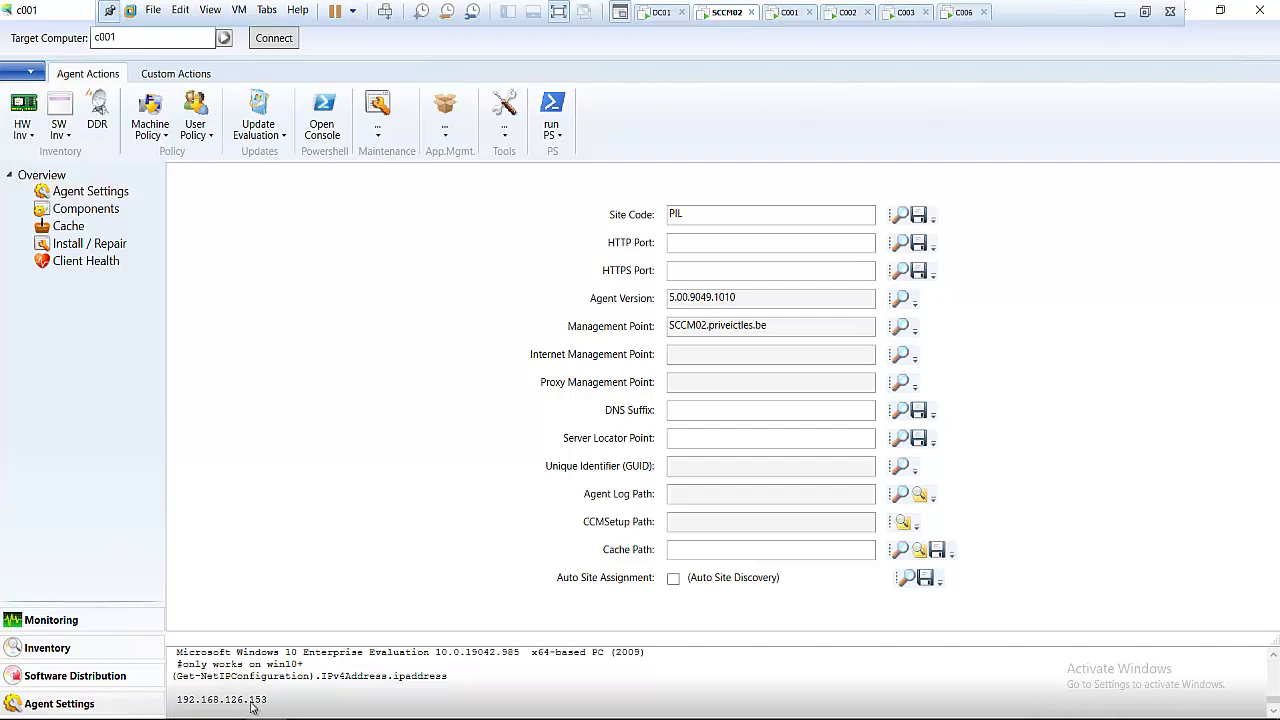
- Browse the GET and DO PowerShell script lists for c001 without running any
click(558, 138)
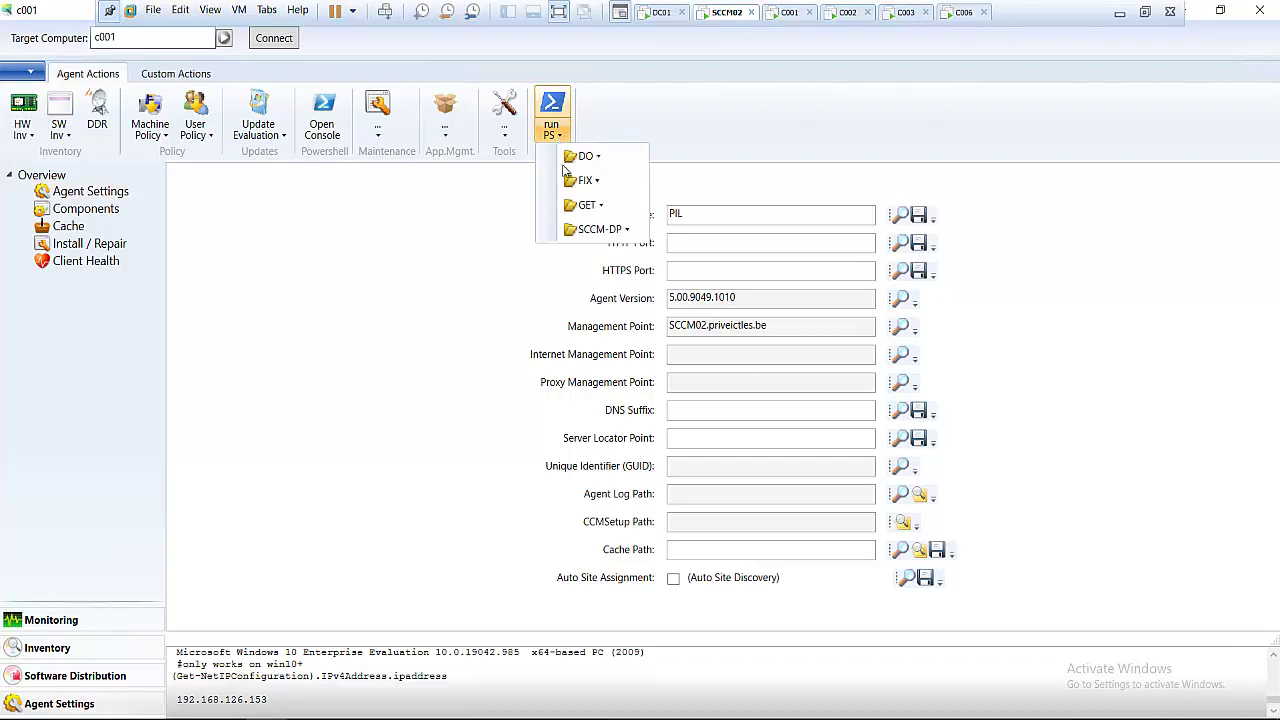
click(597, 206)
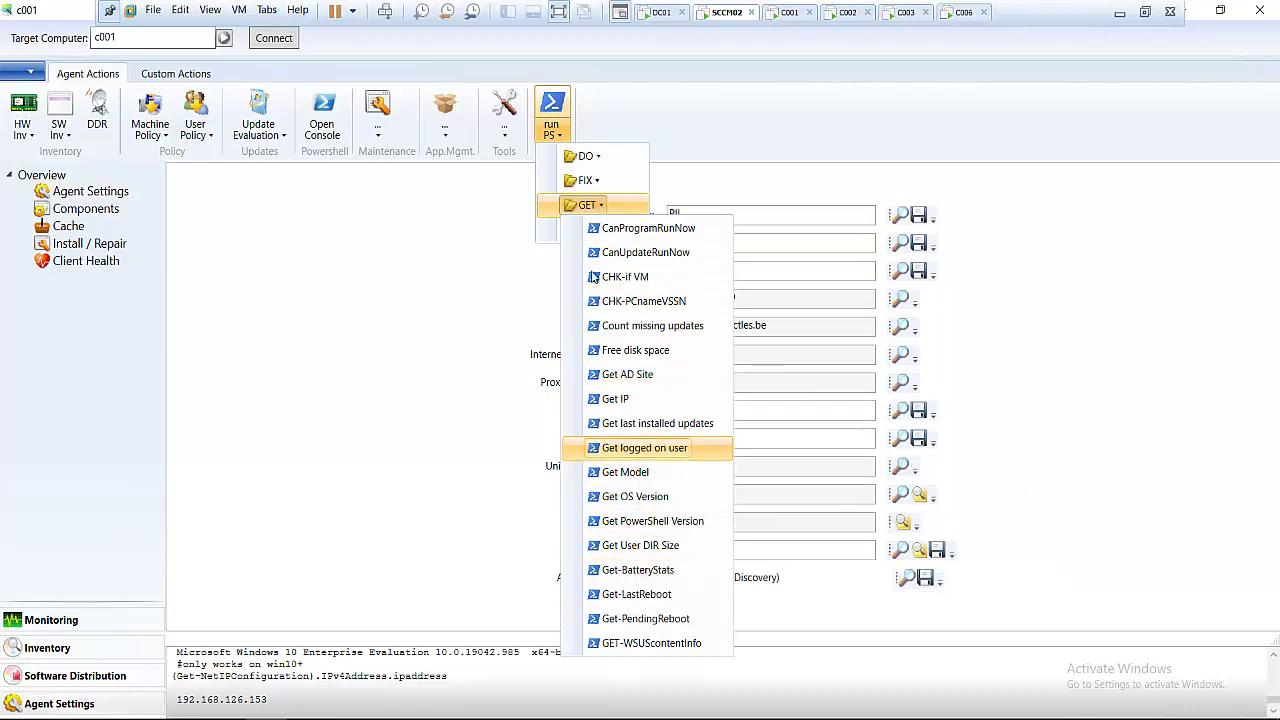
key(Escape)
key(Escape)
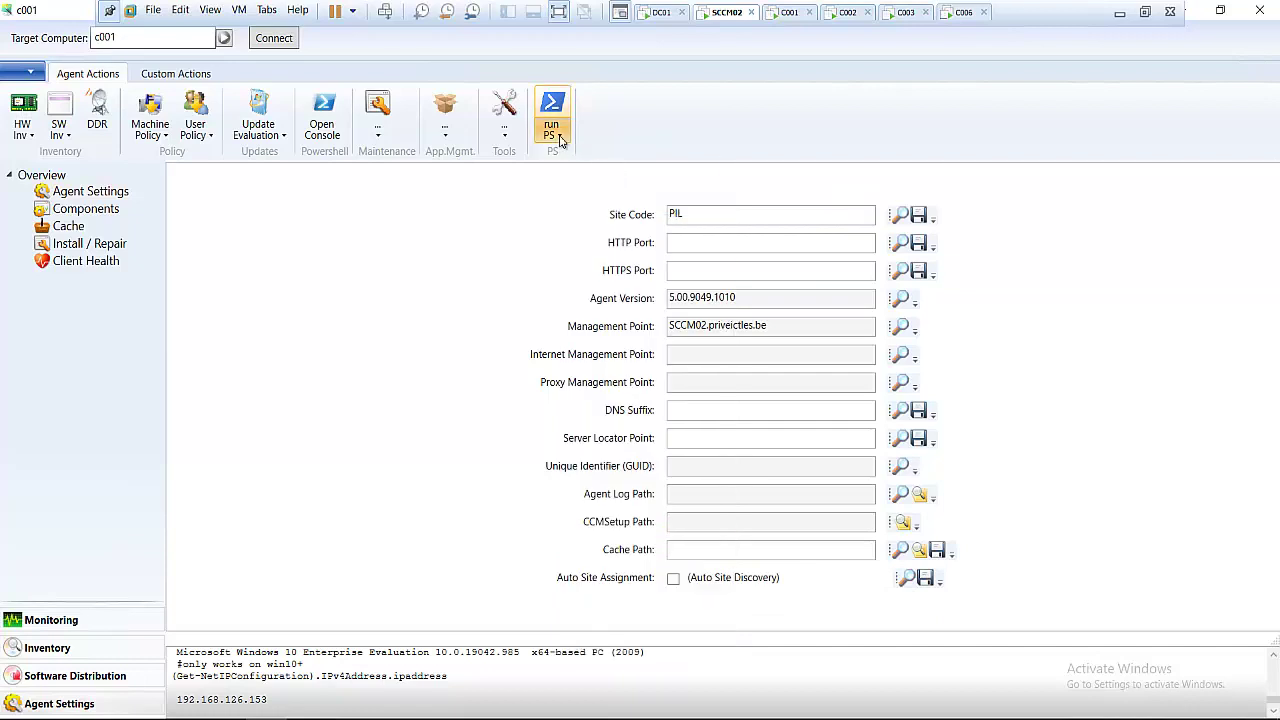
click(552, 128)
mouse_move(598, 160)
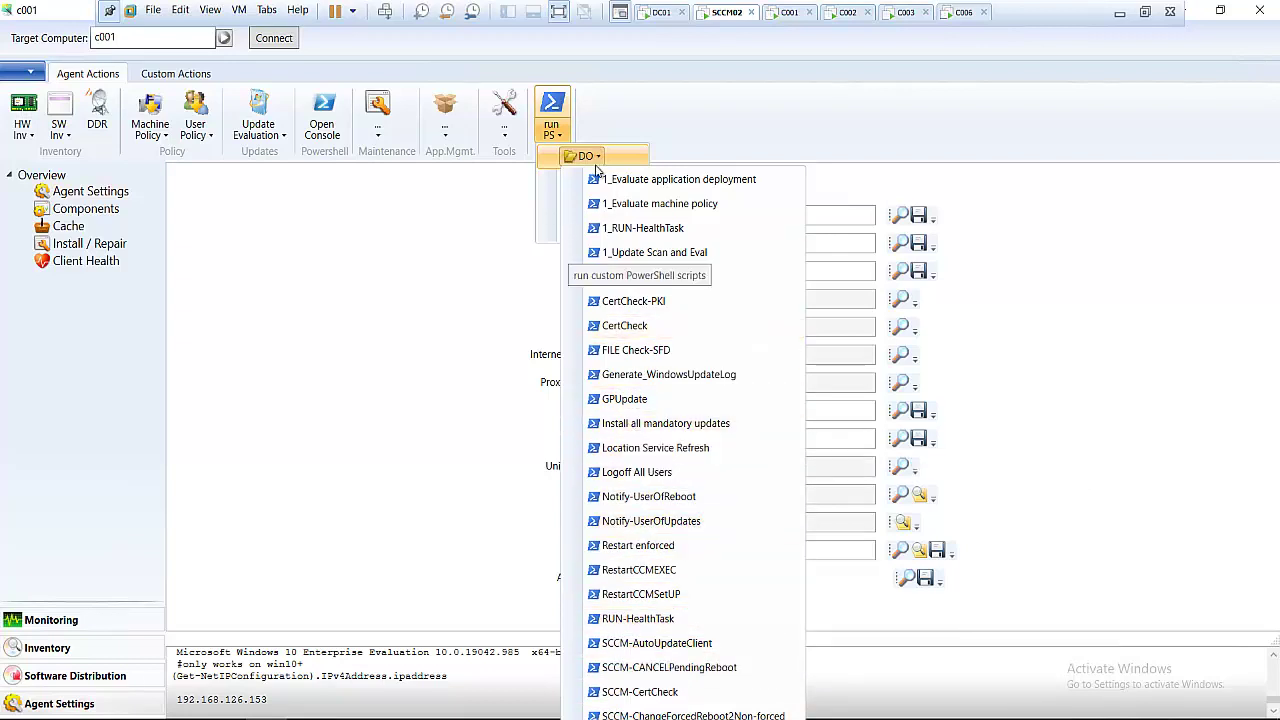
click(553, 135)
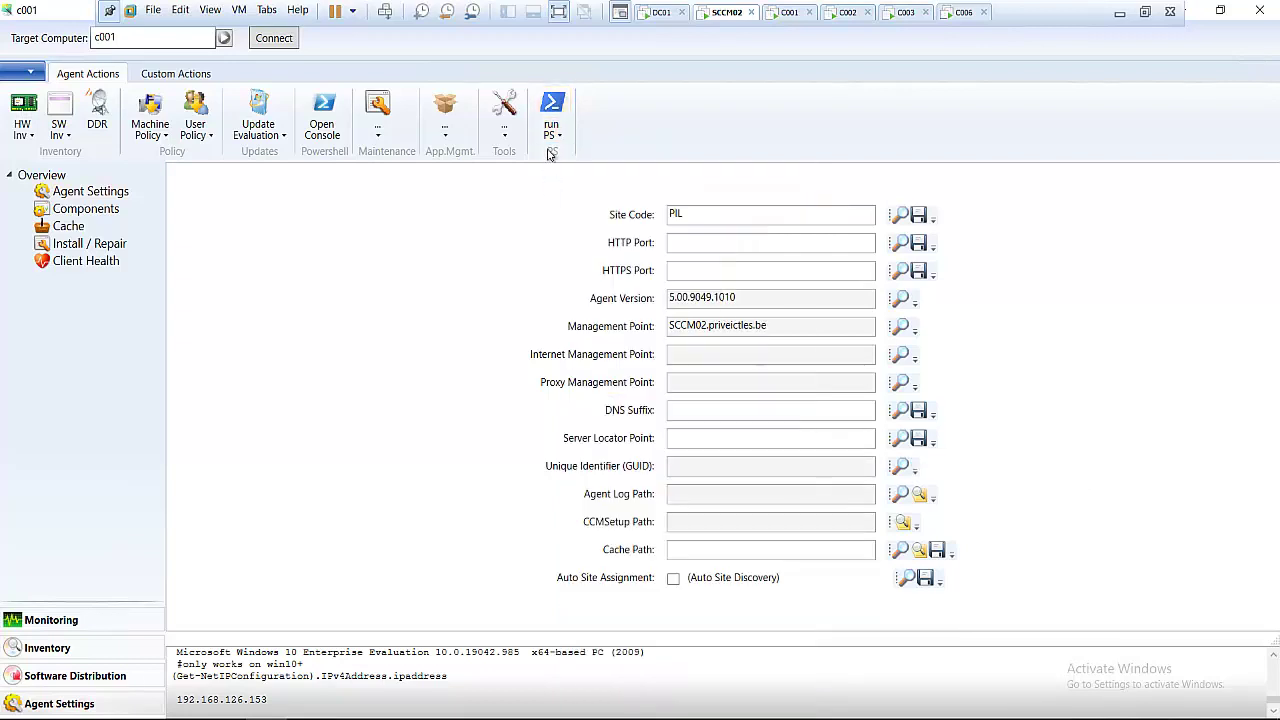
- Display the FIX scripts, including FIX-WindowsUpdate, FIX-WMI and FIX-BranchCache
click(557, 142)
mouse_move(584, 205)
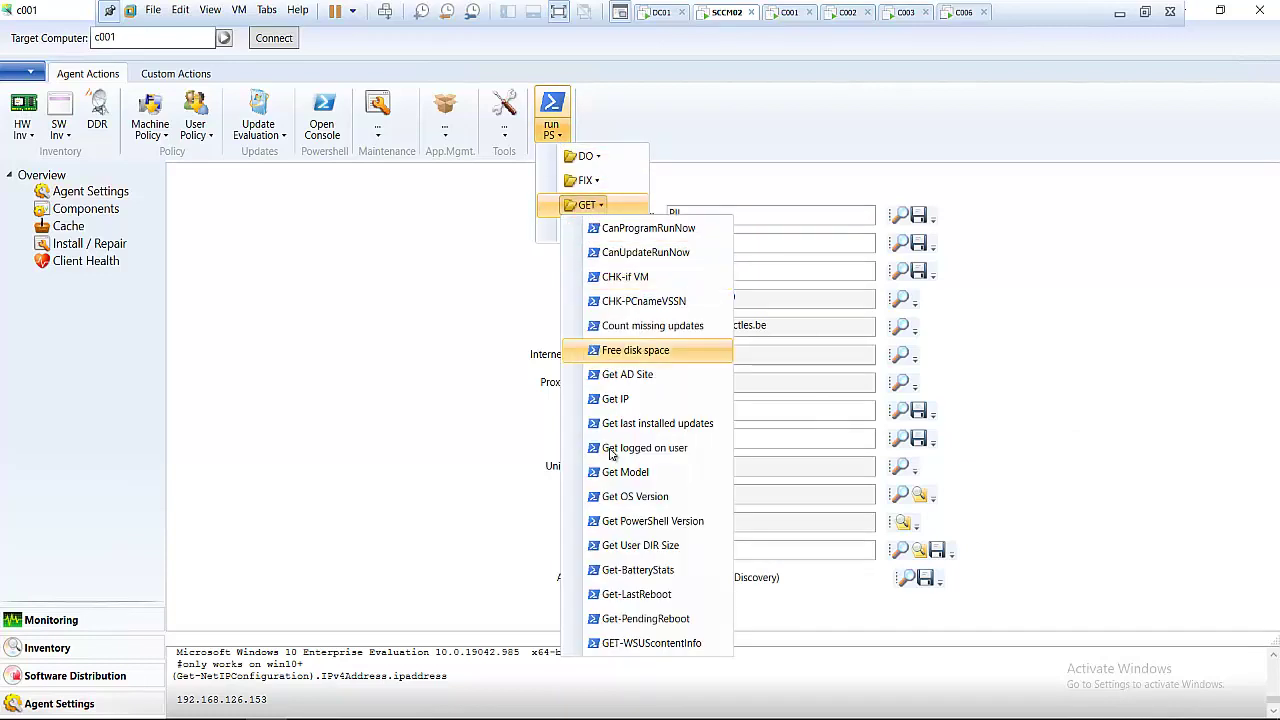
click(592, 184)
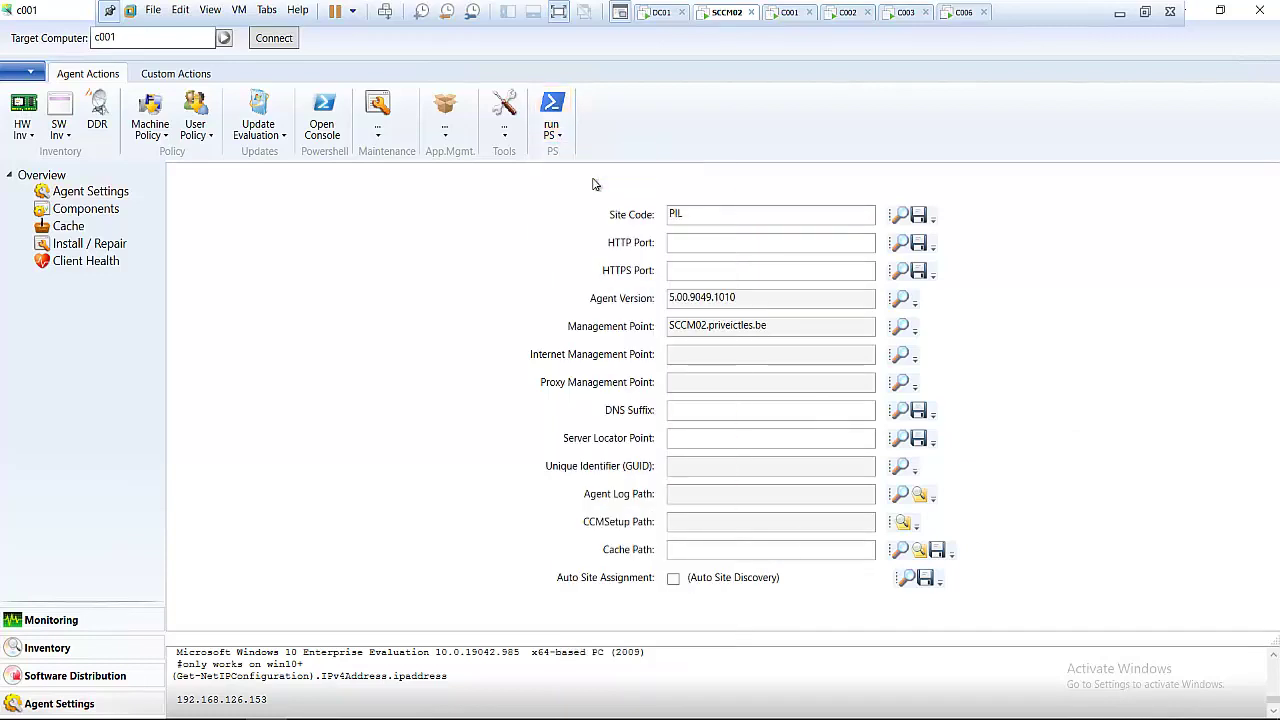
click(557, 135)
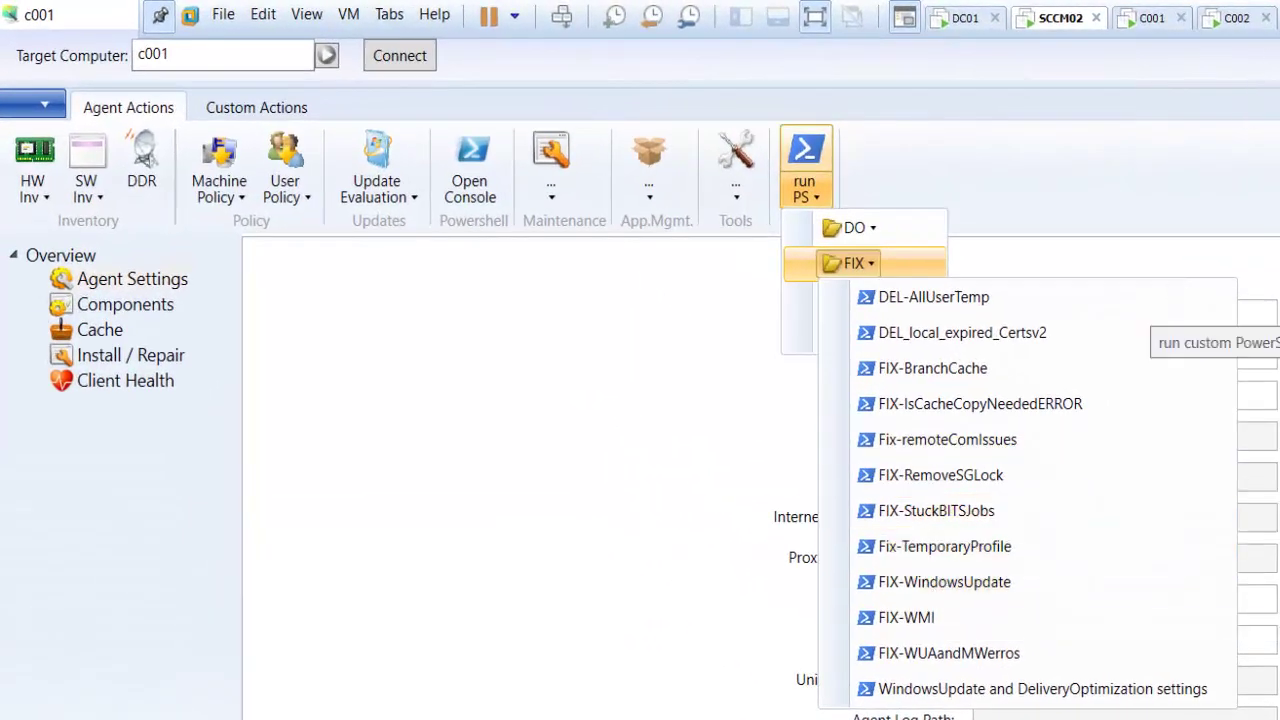
- Change the target computer from c001 to c003 and connect to it
click(194, 53)
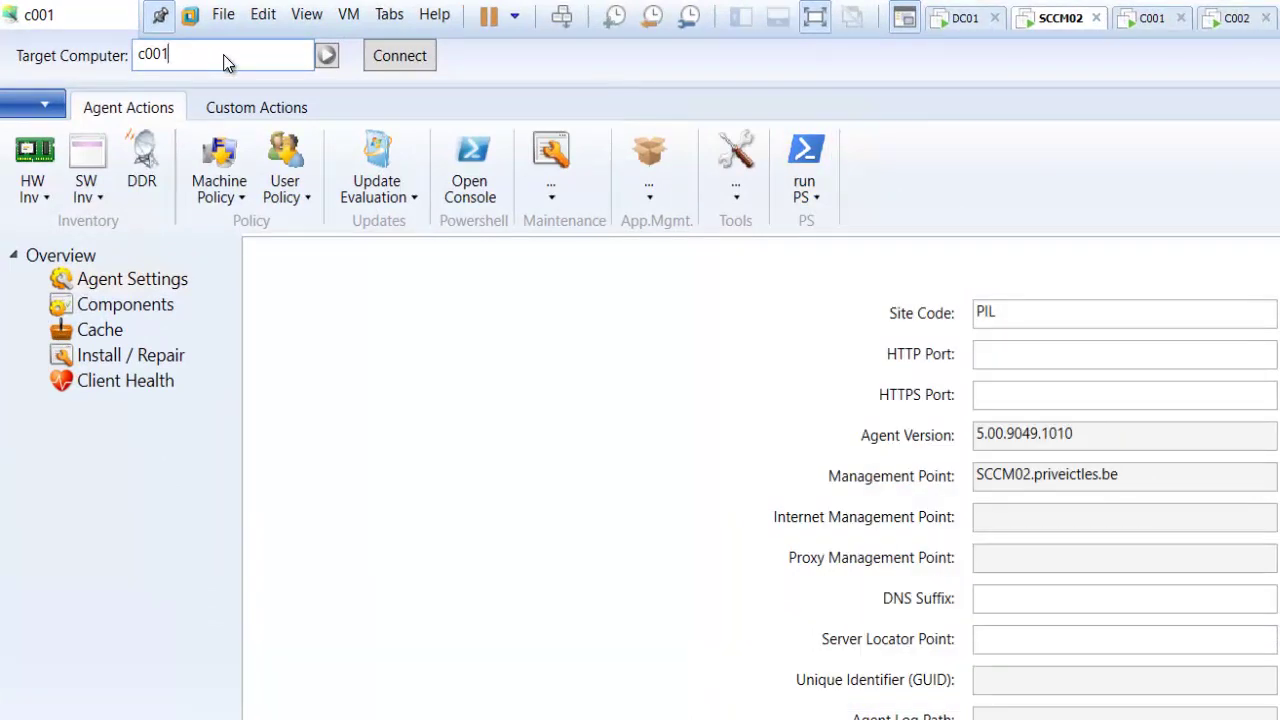
key(BackSpace)
text(3)
click(378, 58)
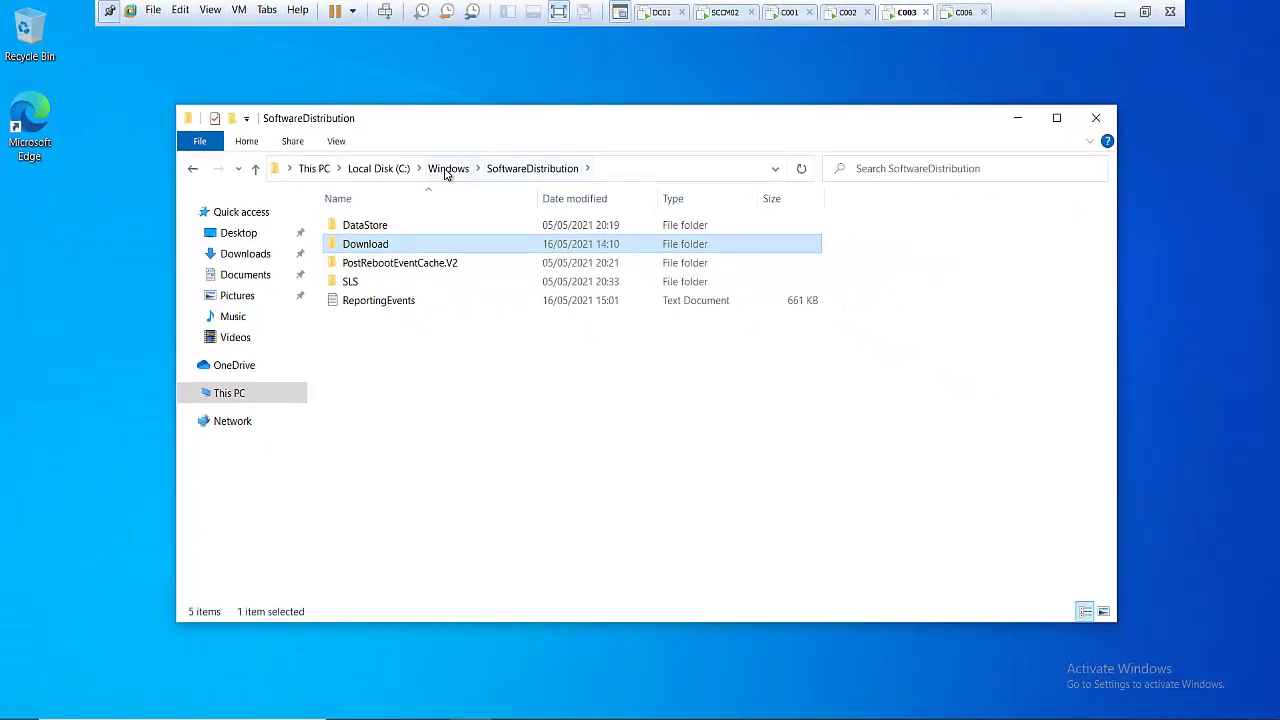
- Go up from SoftwareDistribution to c003's C:\Windows folder showing 100 items
click(447, 170)
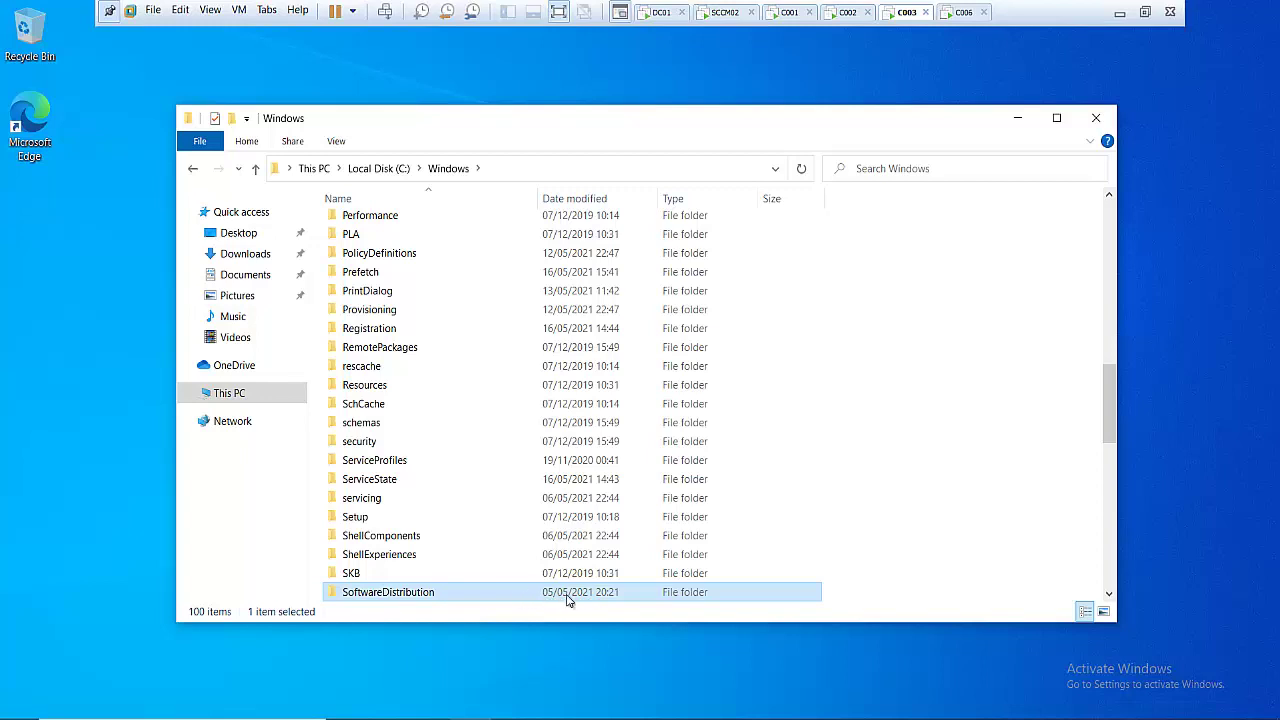
- From SCCM02, run the FIX-WindowsUpdate script against c003, then return to the c003 machine
click(724, 13)
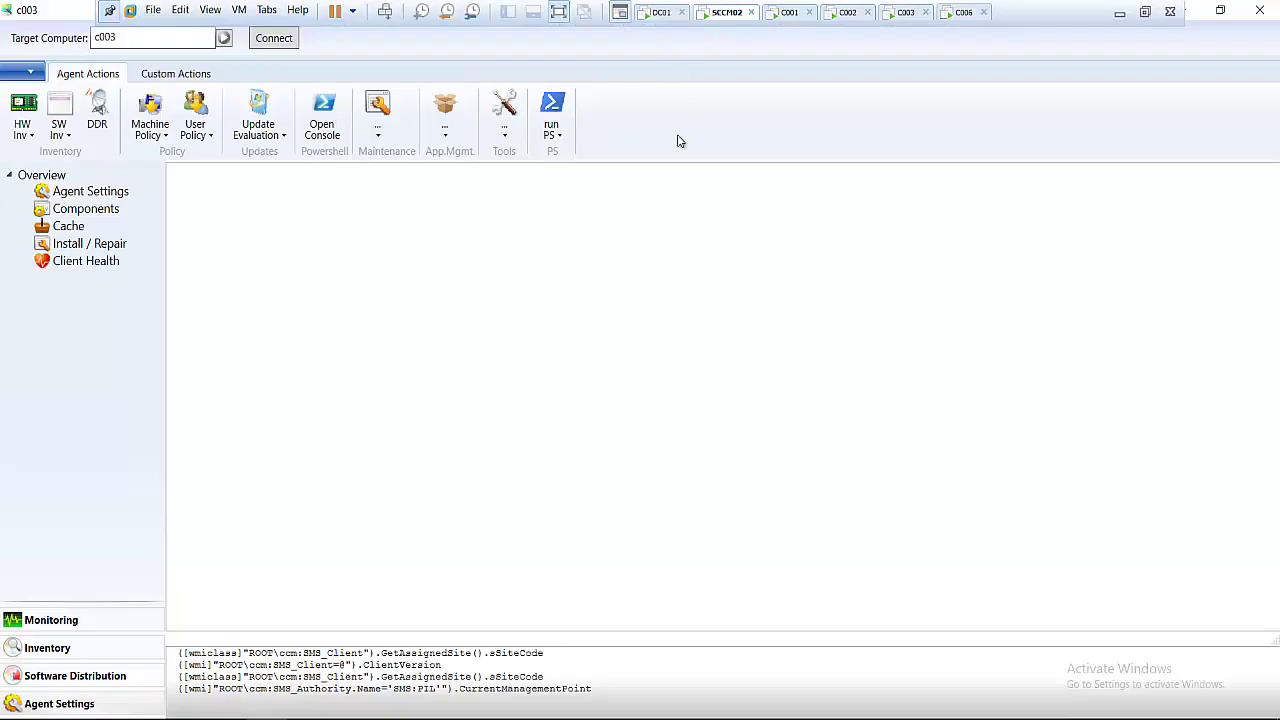
click(557, 139)
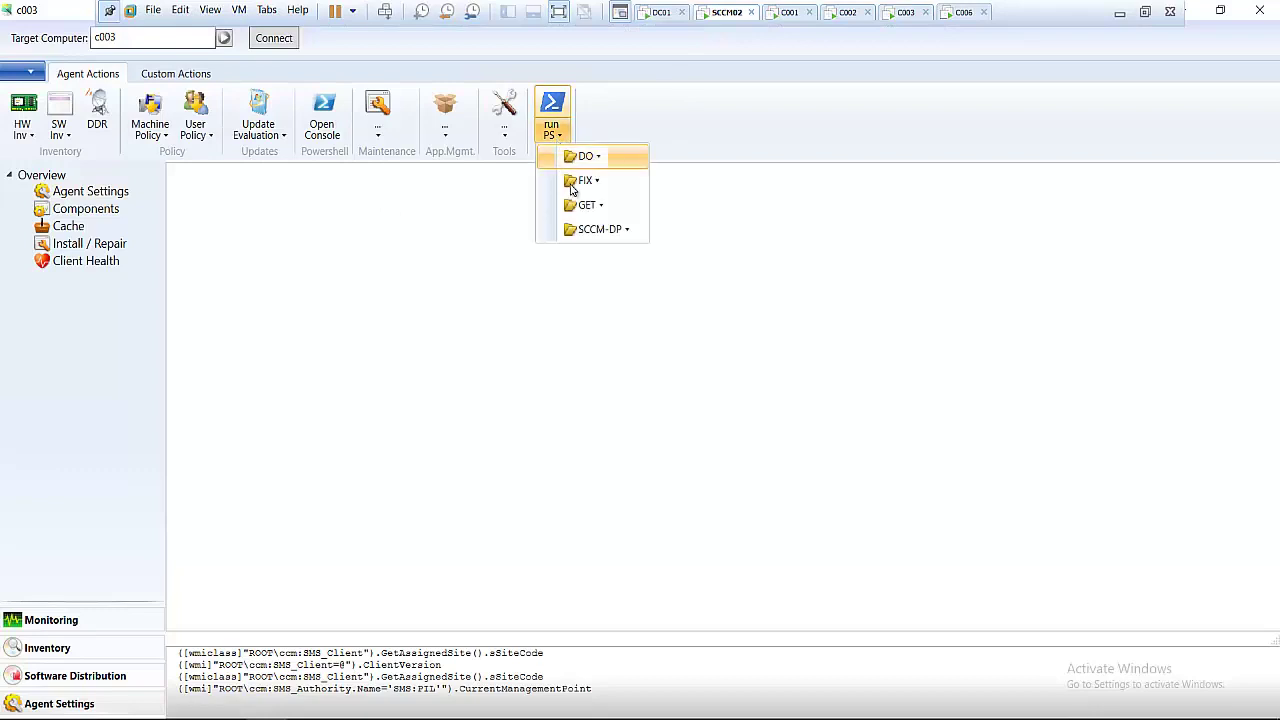
click(603, 183)
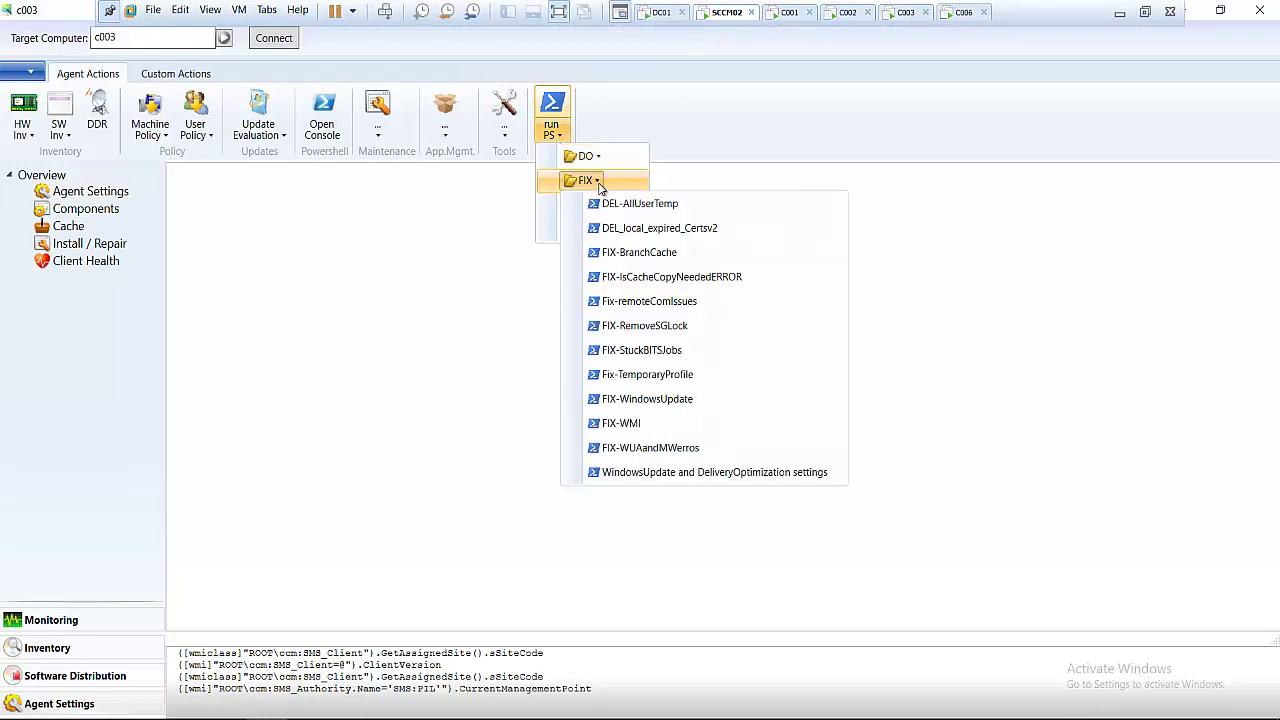
click(654, 402)
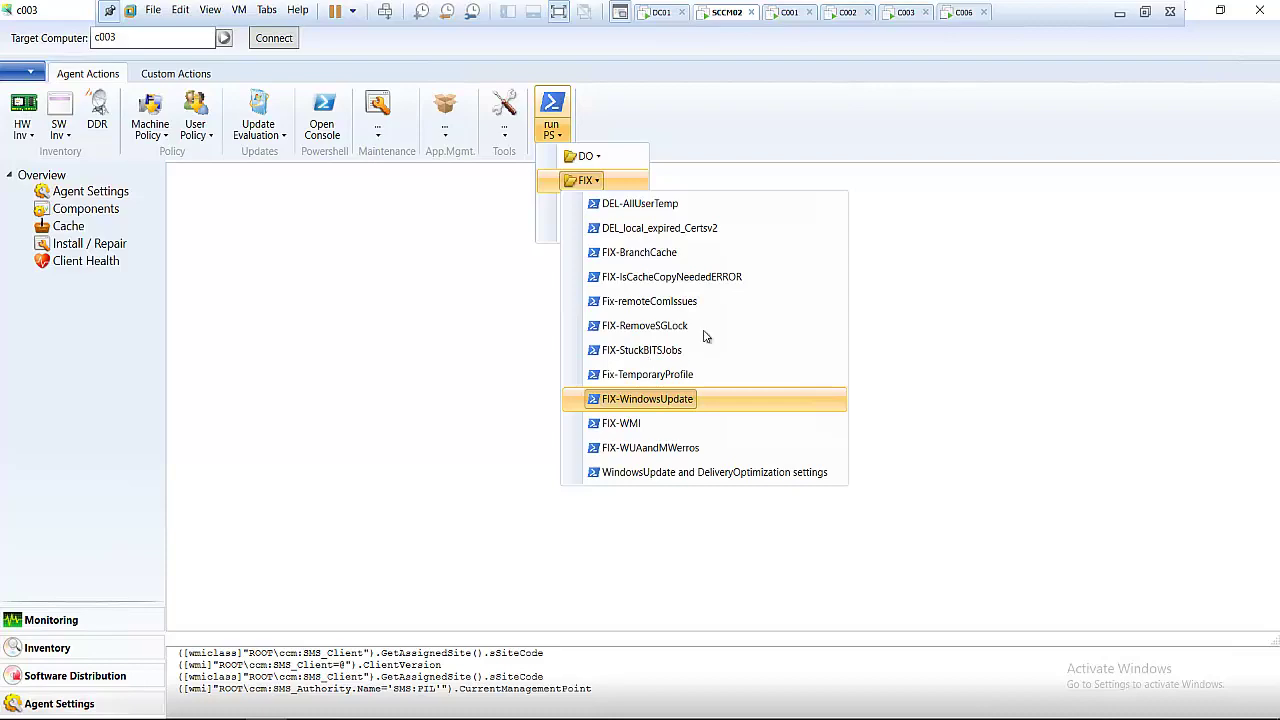
click(904, 13)
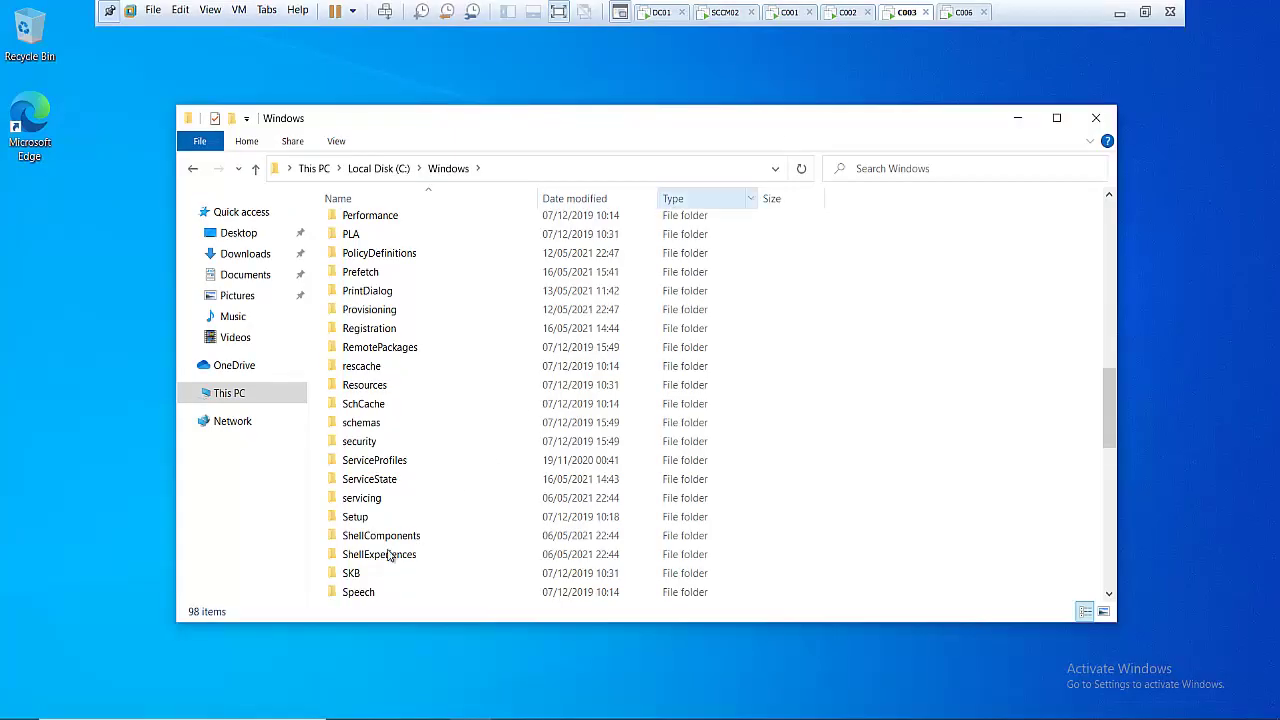
- Scroll c003's C:\Windows list to confirm SoftwareDistribution is gone, then return to SCCM02
scroll(392, 540, down, 3)
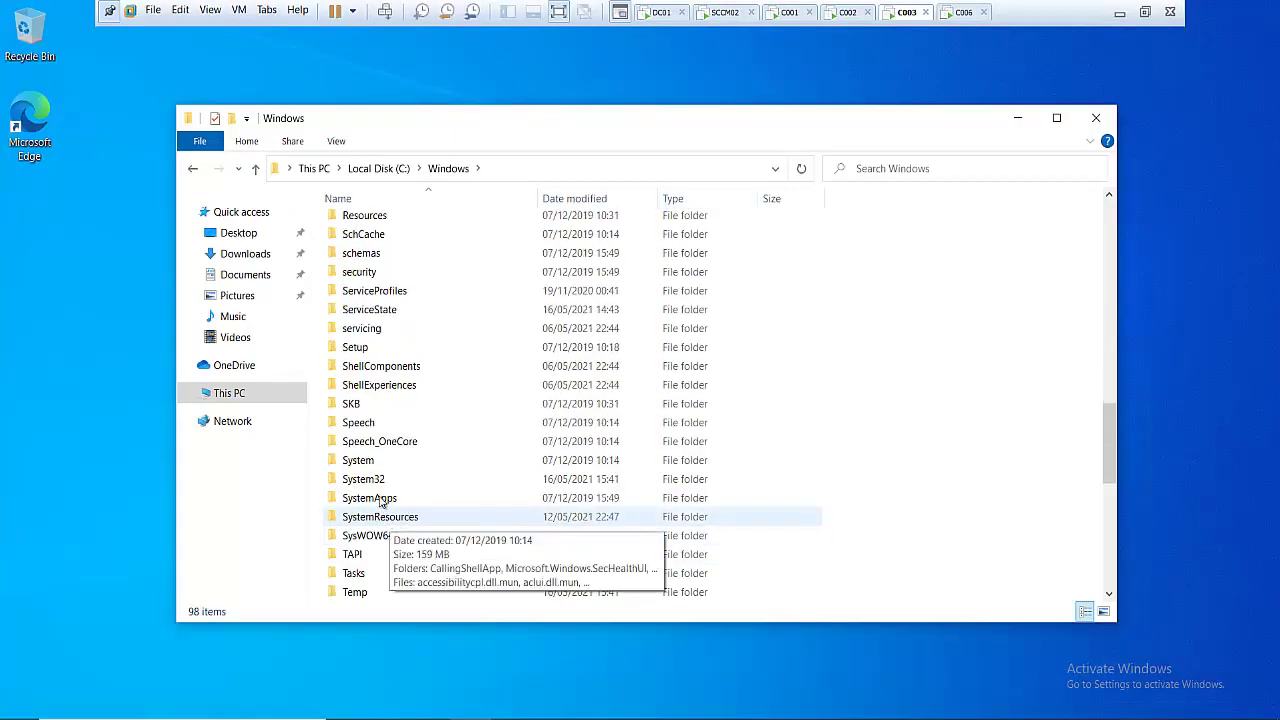
scroll(378, 485, down, 2)
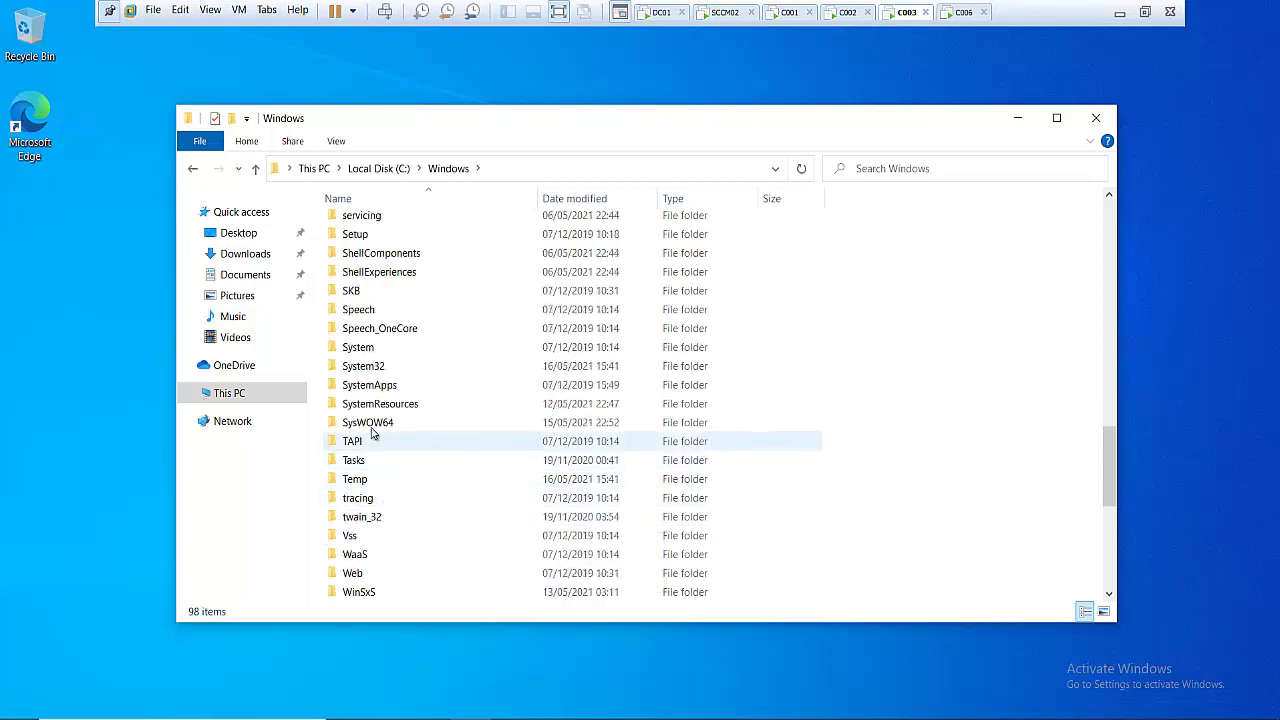
scroll(380, 435, up, 4)
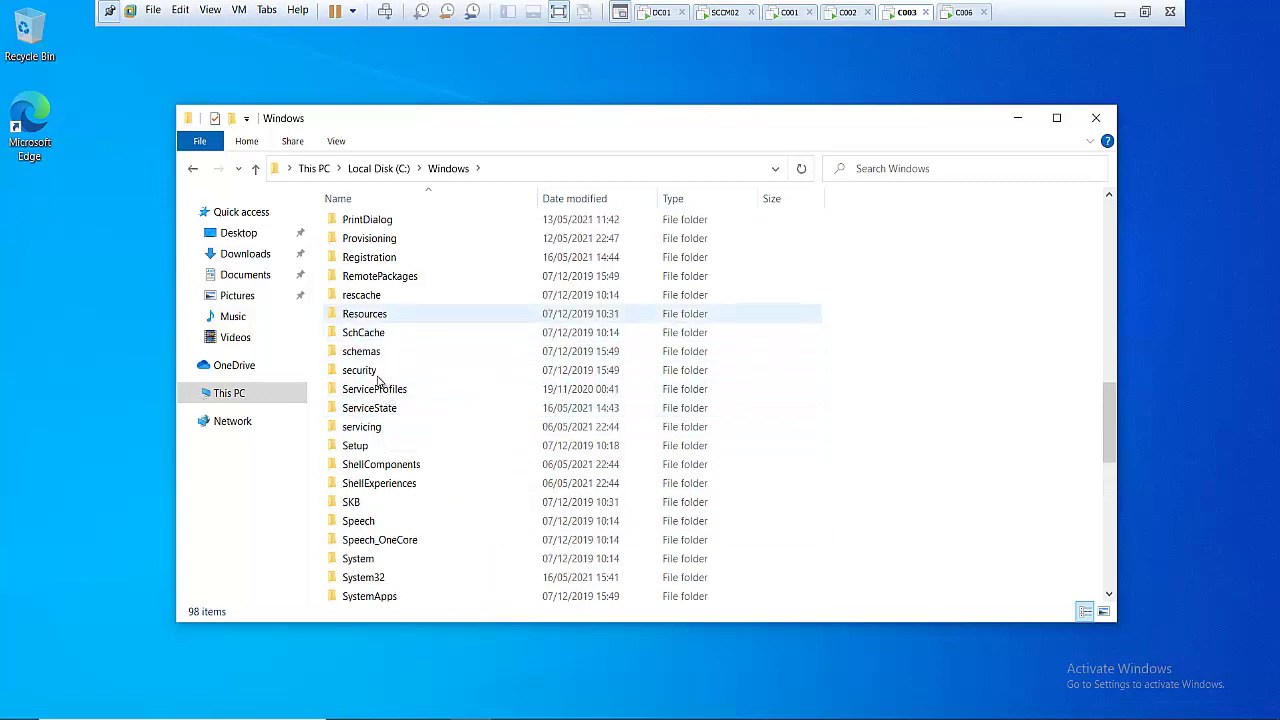
scroll(389, 450, down, 1)
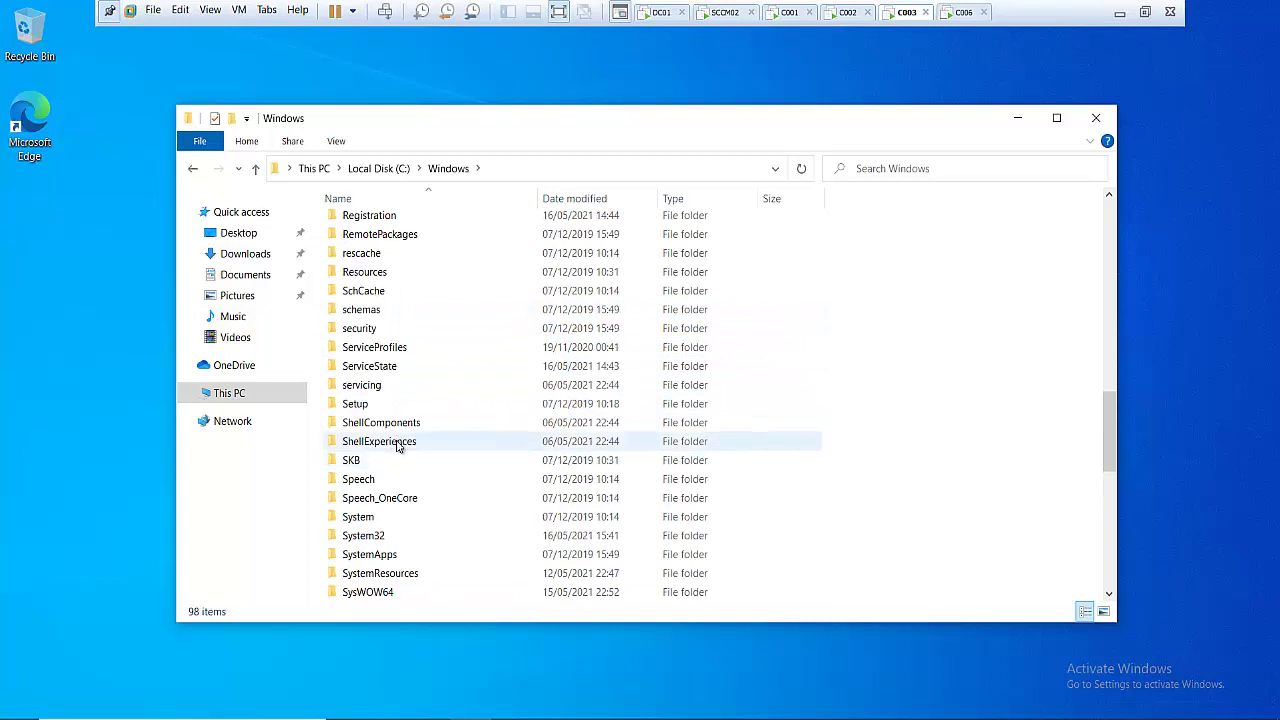
scroll(397, 447, down, 1)
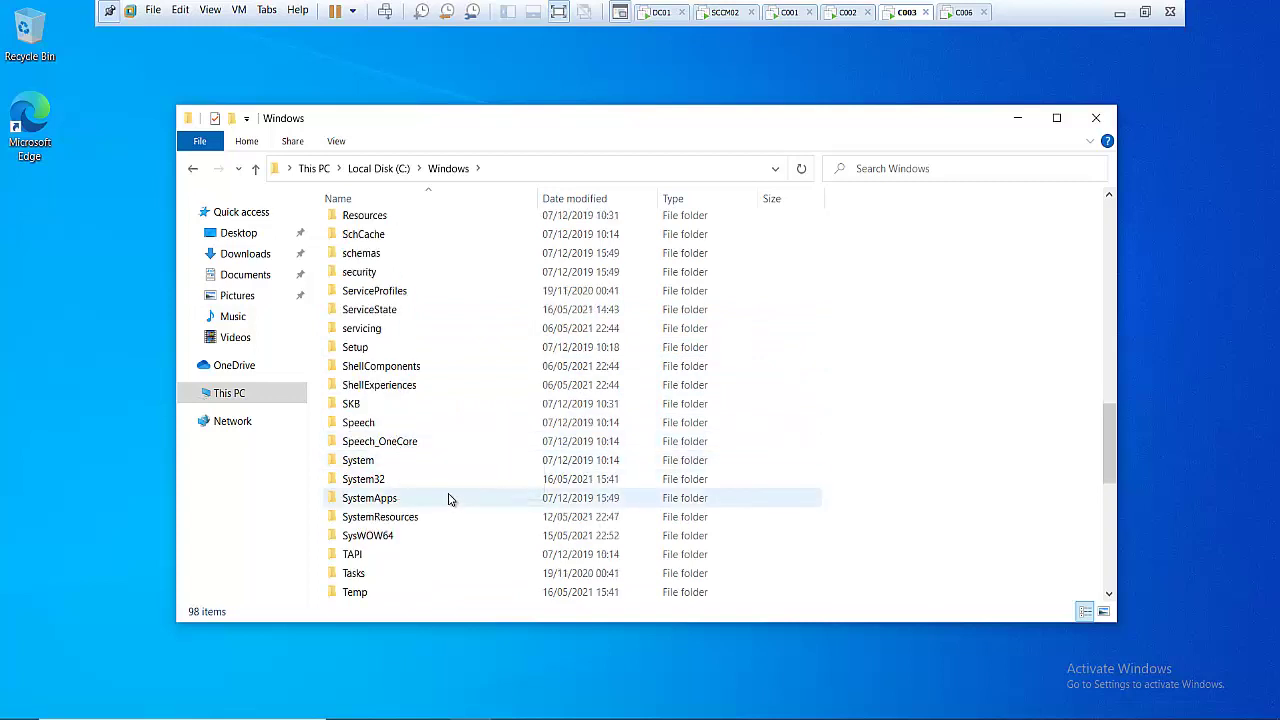
mouse_move(449, 498)
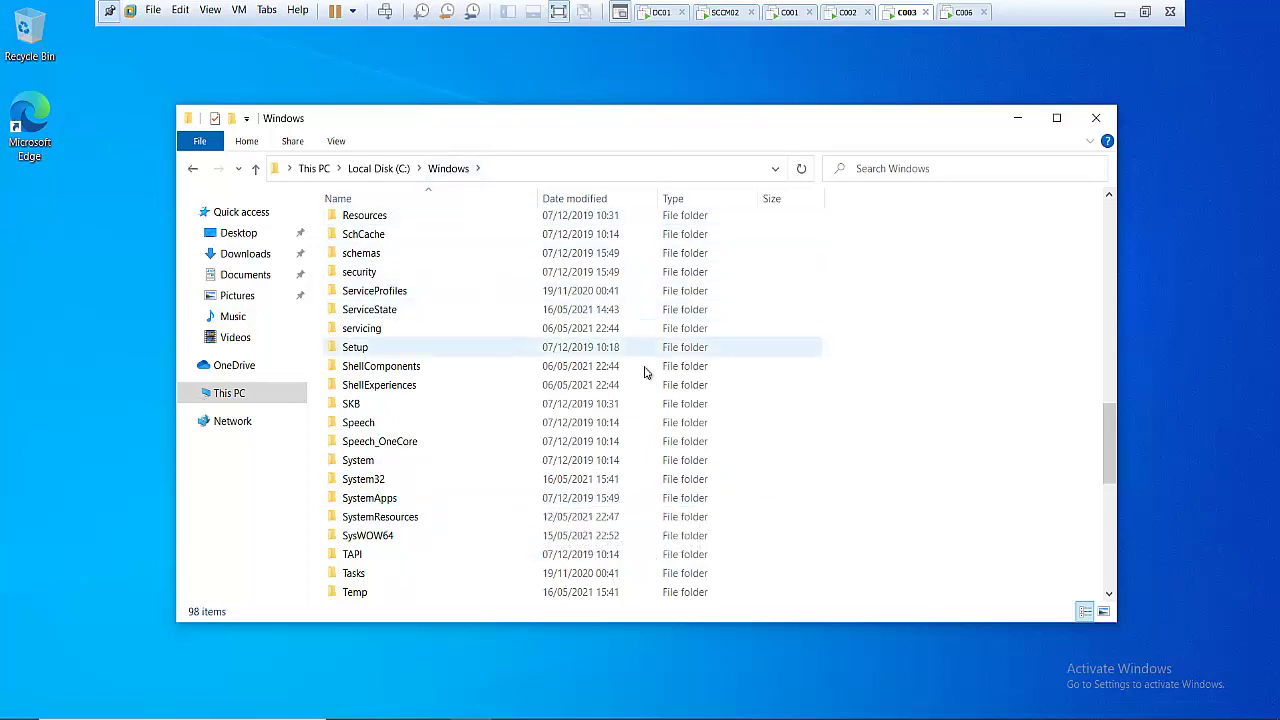
click(718, 12)
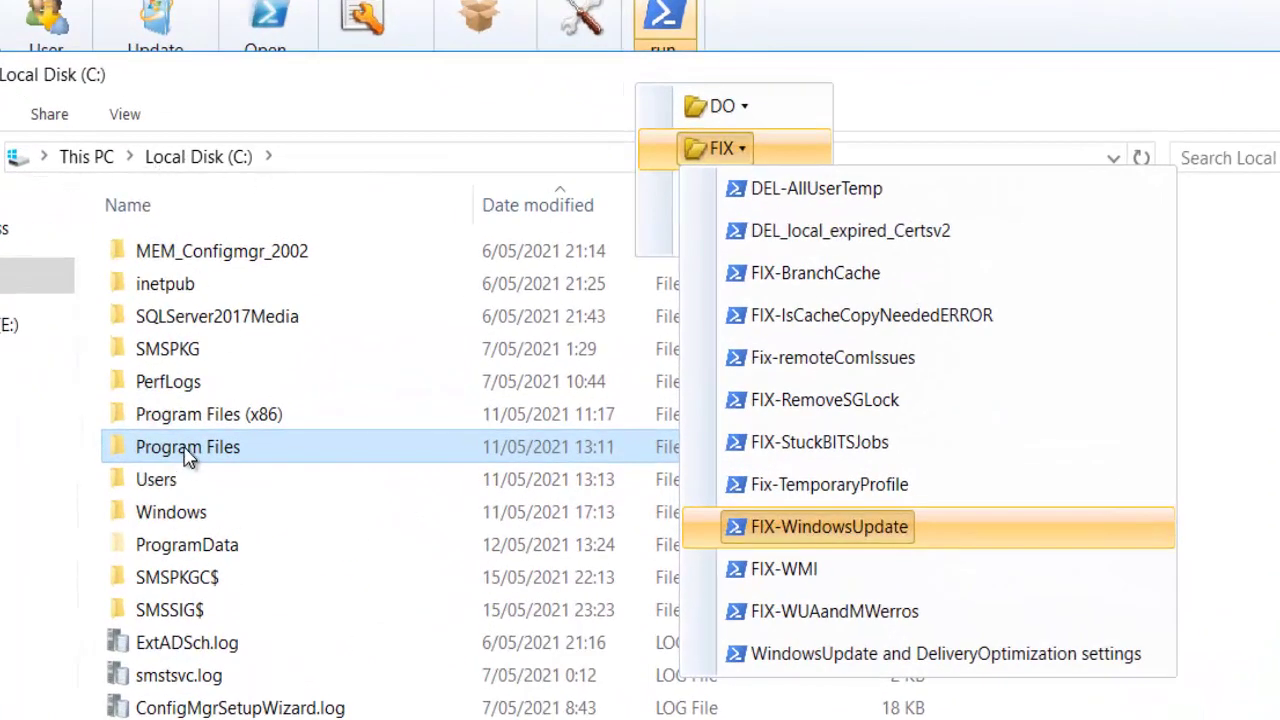
- Browse to Program Files > Client Center for Configuration Manager > PSScripts > FIX
double_click(205, 447)
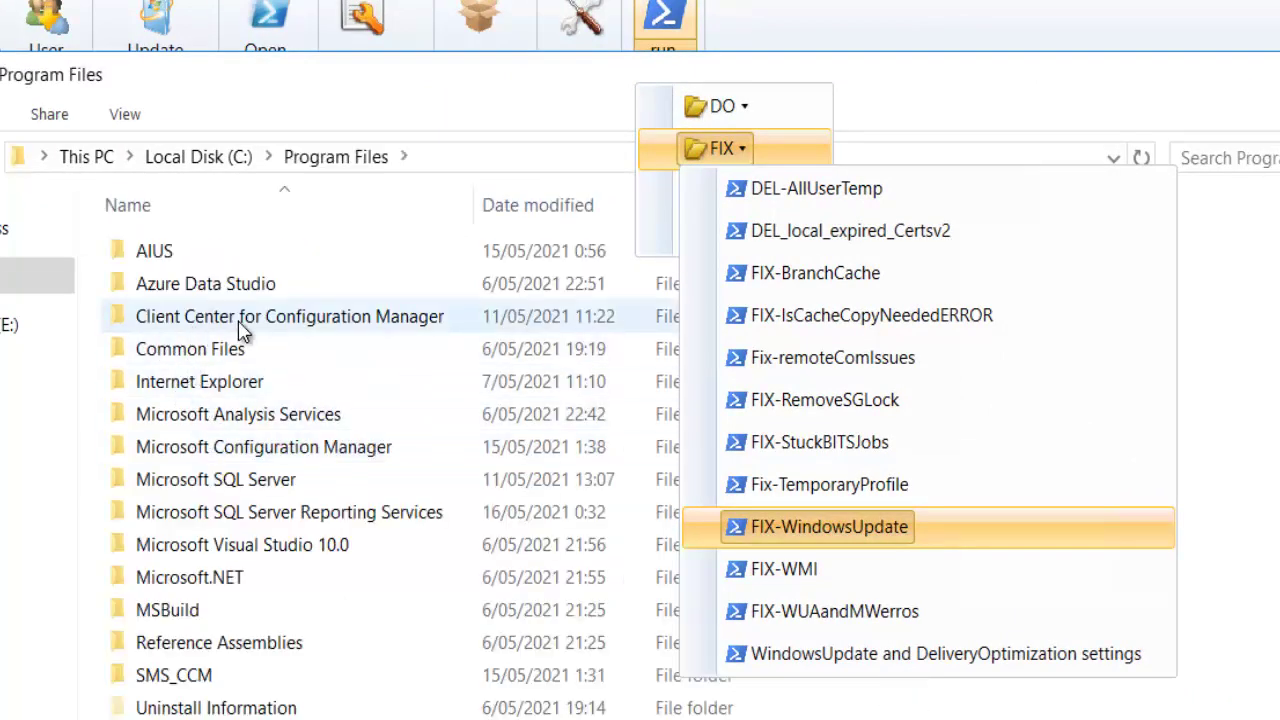
double_click(263, 320)
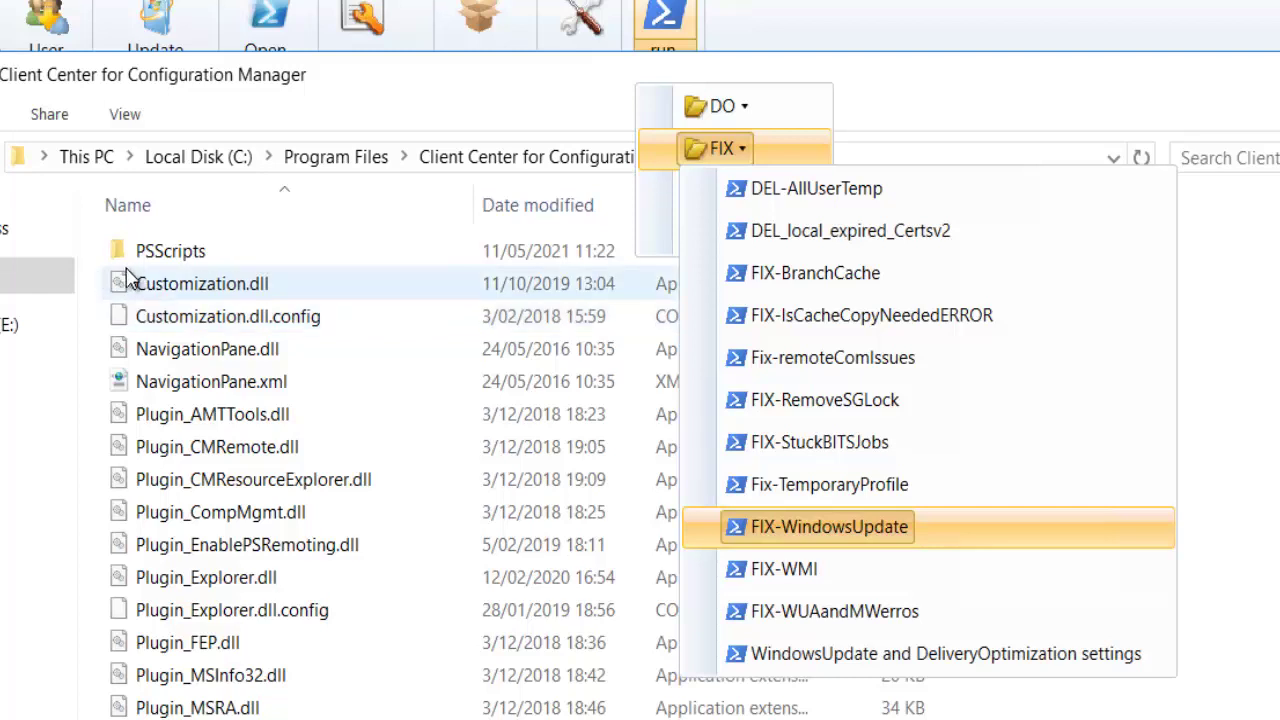
double_click(172, 258)
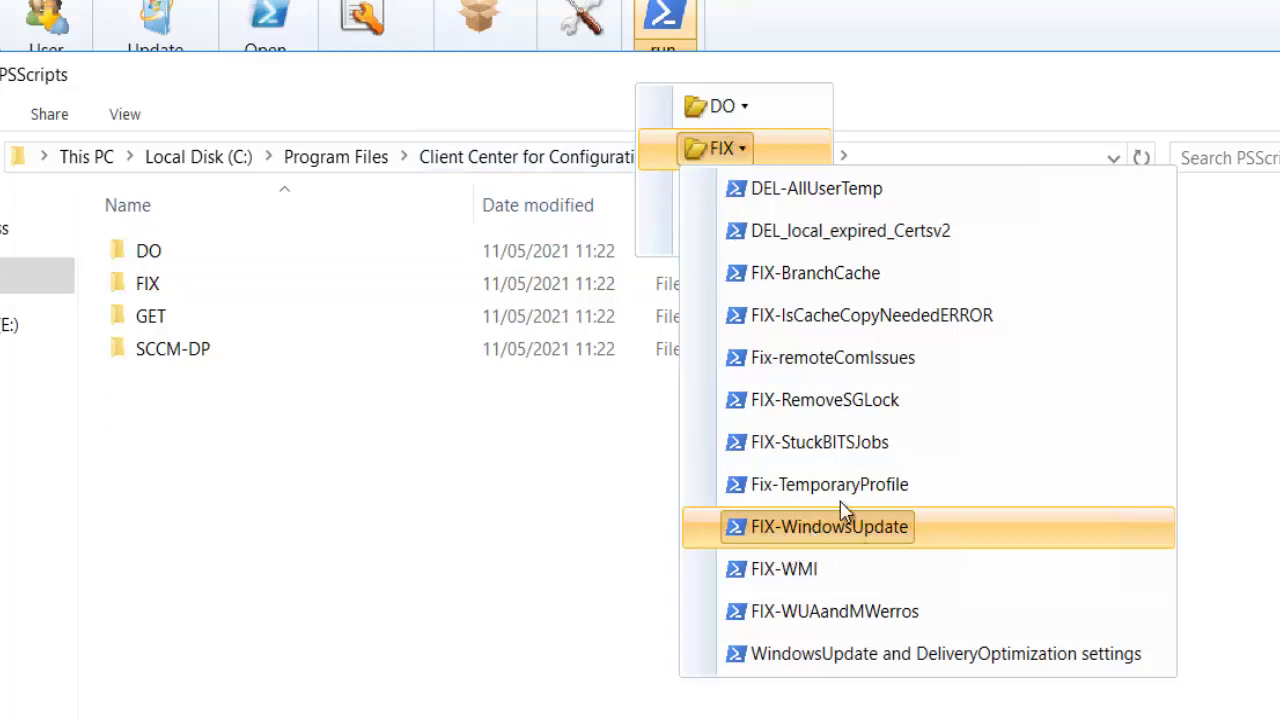
double_click(157, 287)
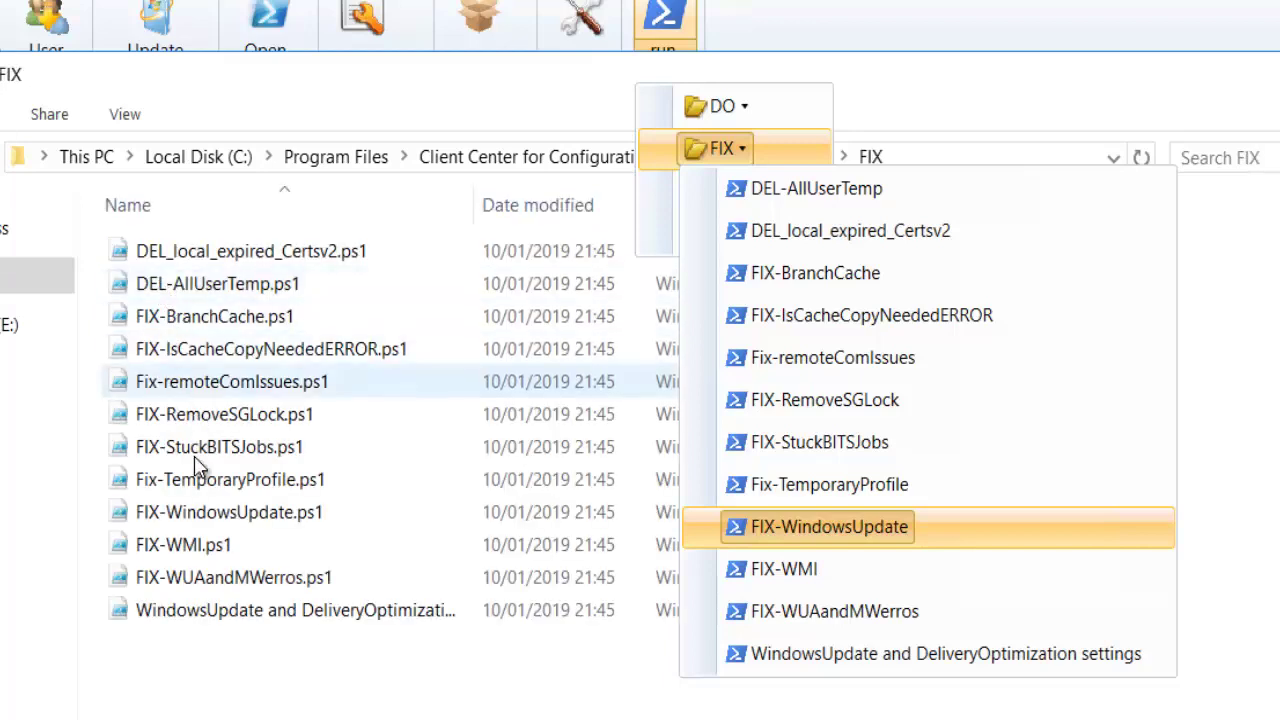
- Open FIX-WindowsUpdate.ps1 in Notepad using Open with
click(195, 512)
right_click(195, 512)
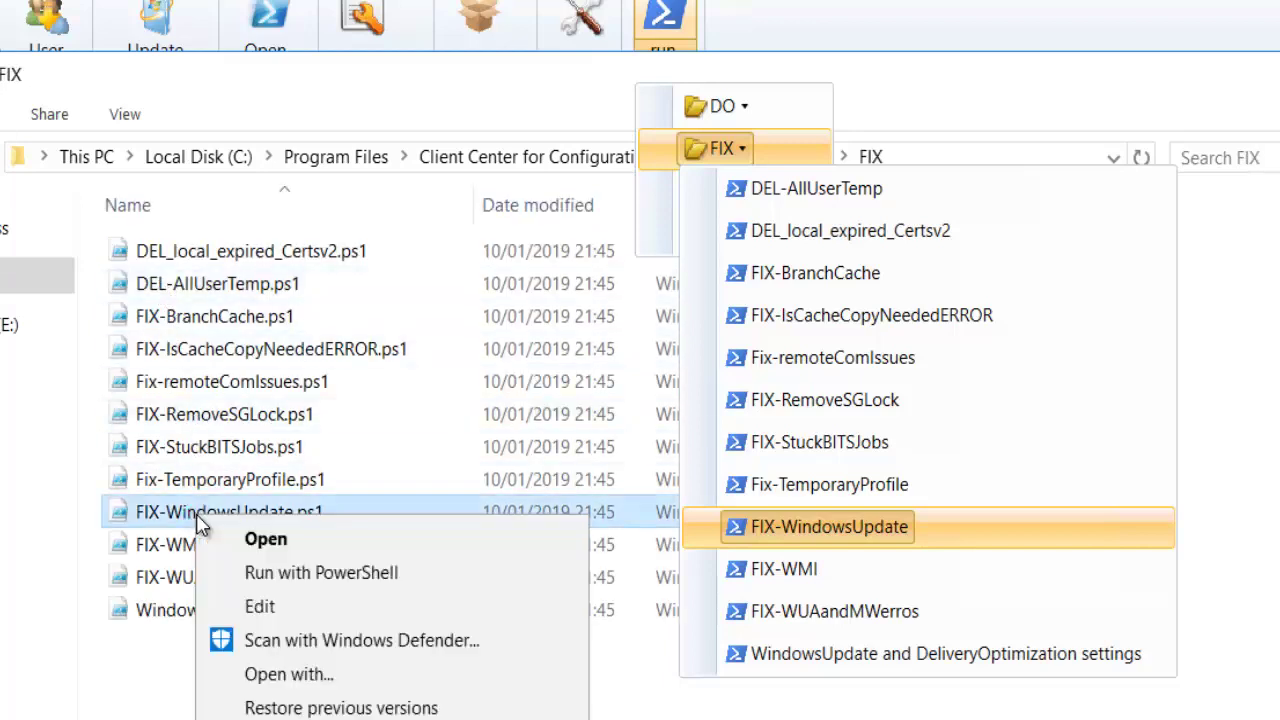
click(305, 685)
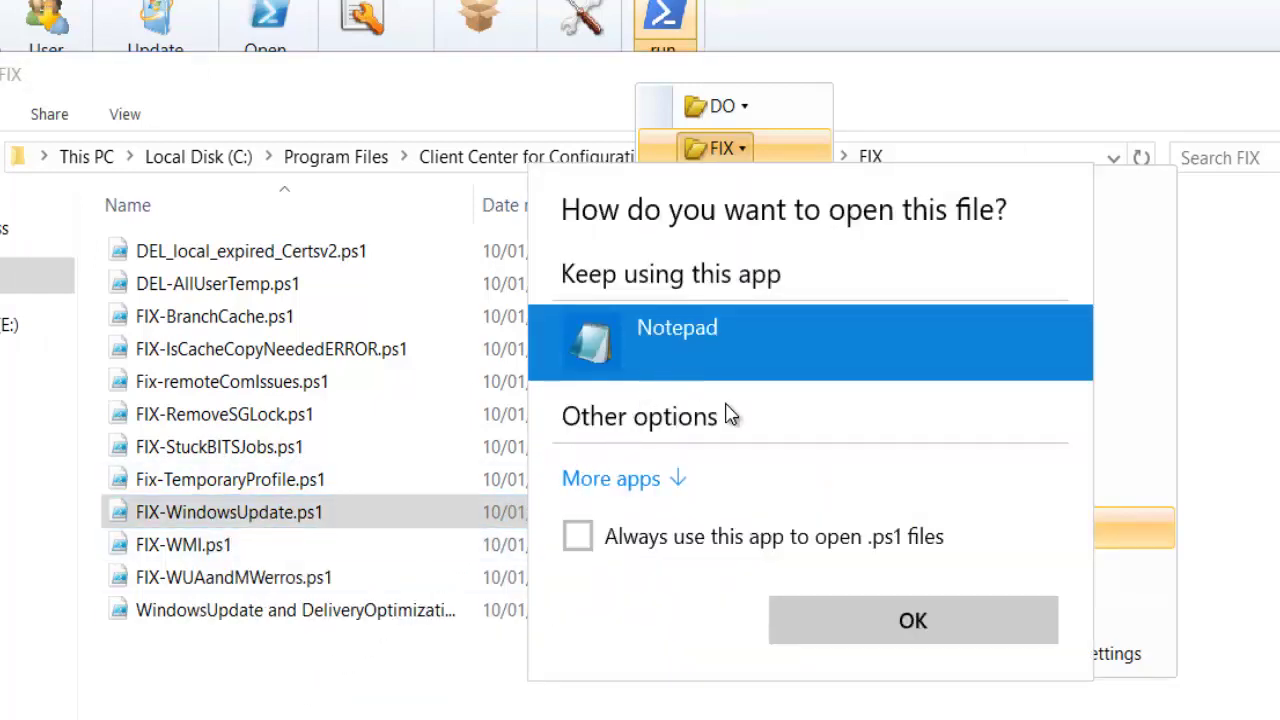
click(845, 628)
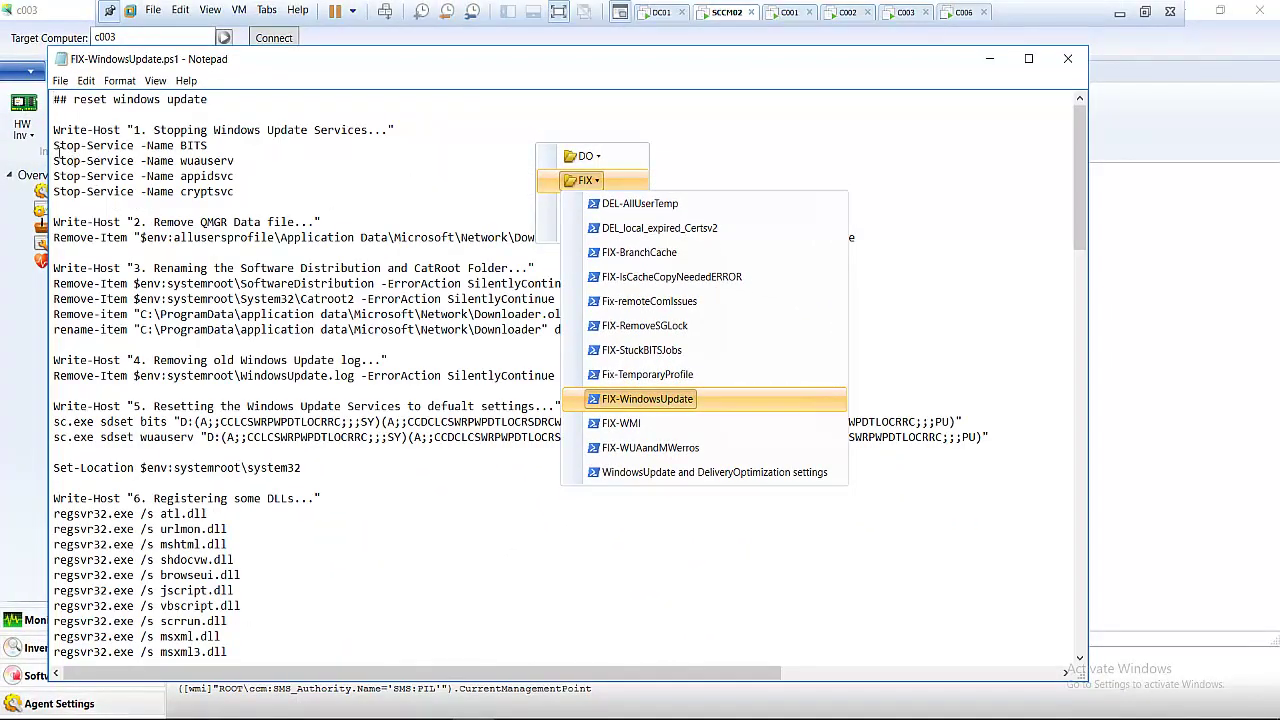
- Highlight the four Stop-Service commands and scroll down through the script
drag(55, 146, 216, 191)
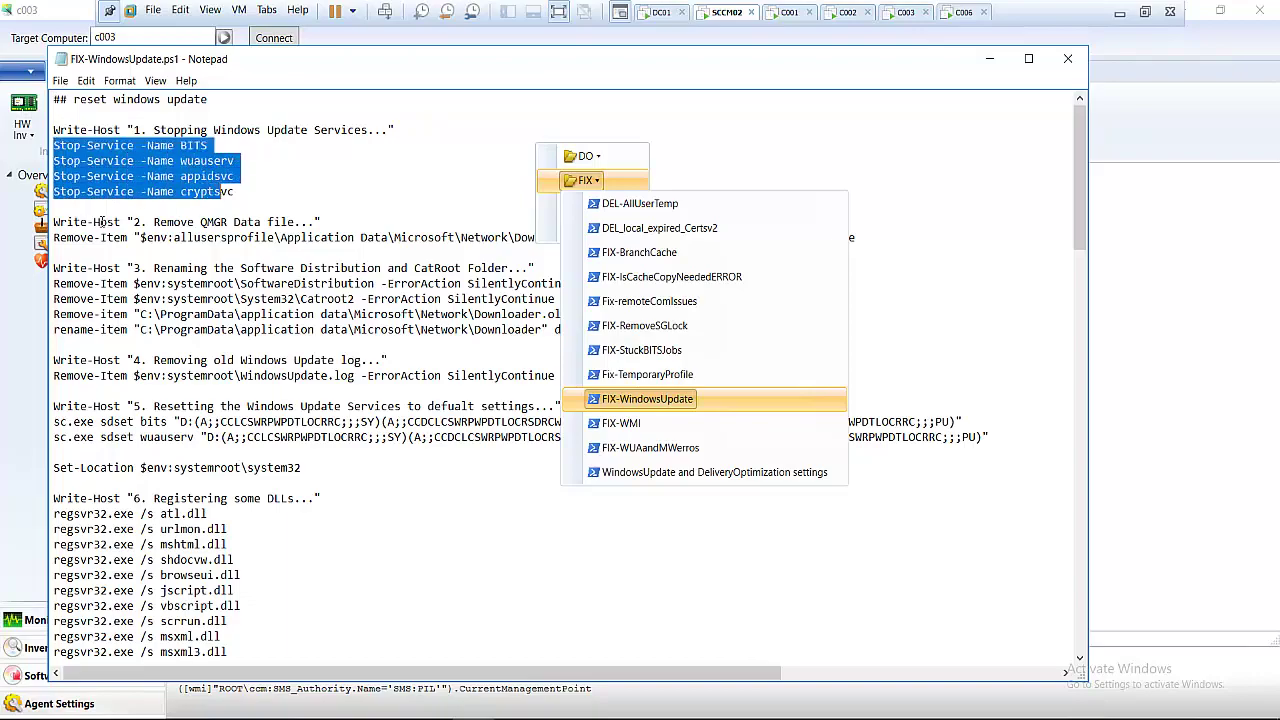
scroll(101, 222, down, 2)
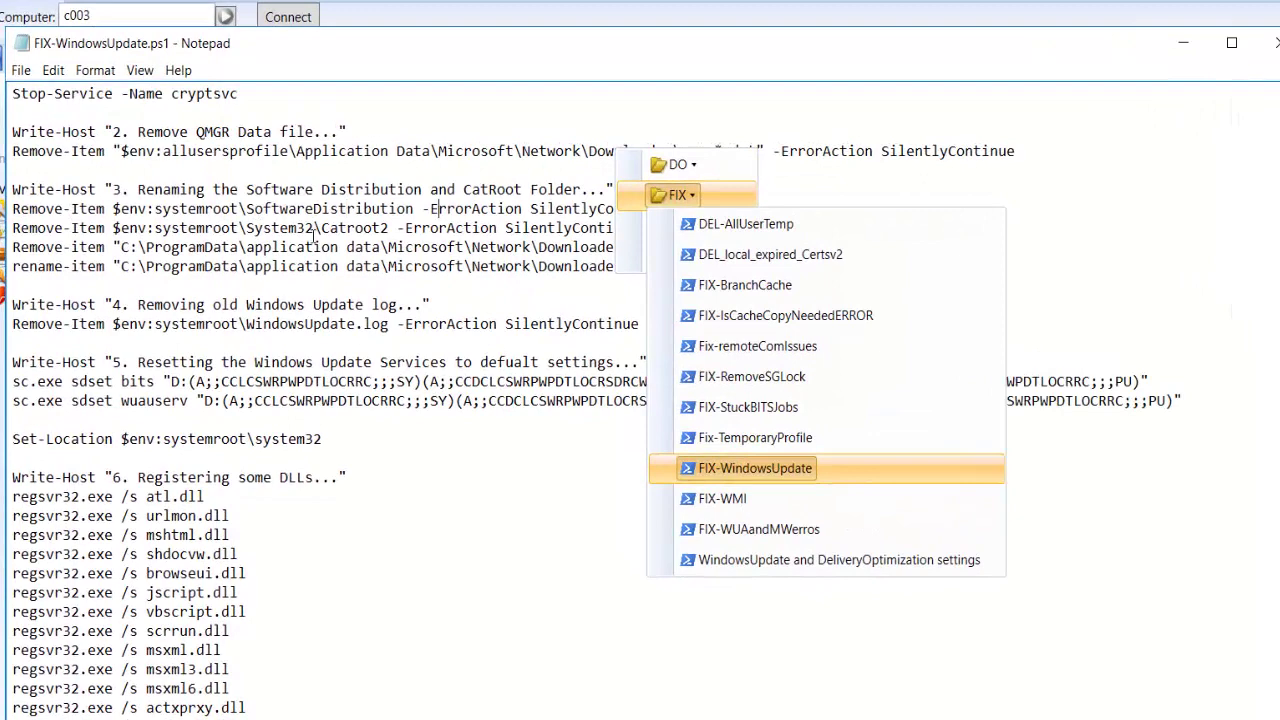
scroll(316, 236, down, 4)
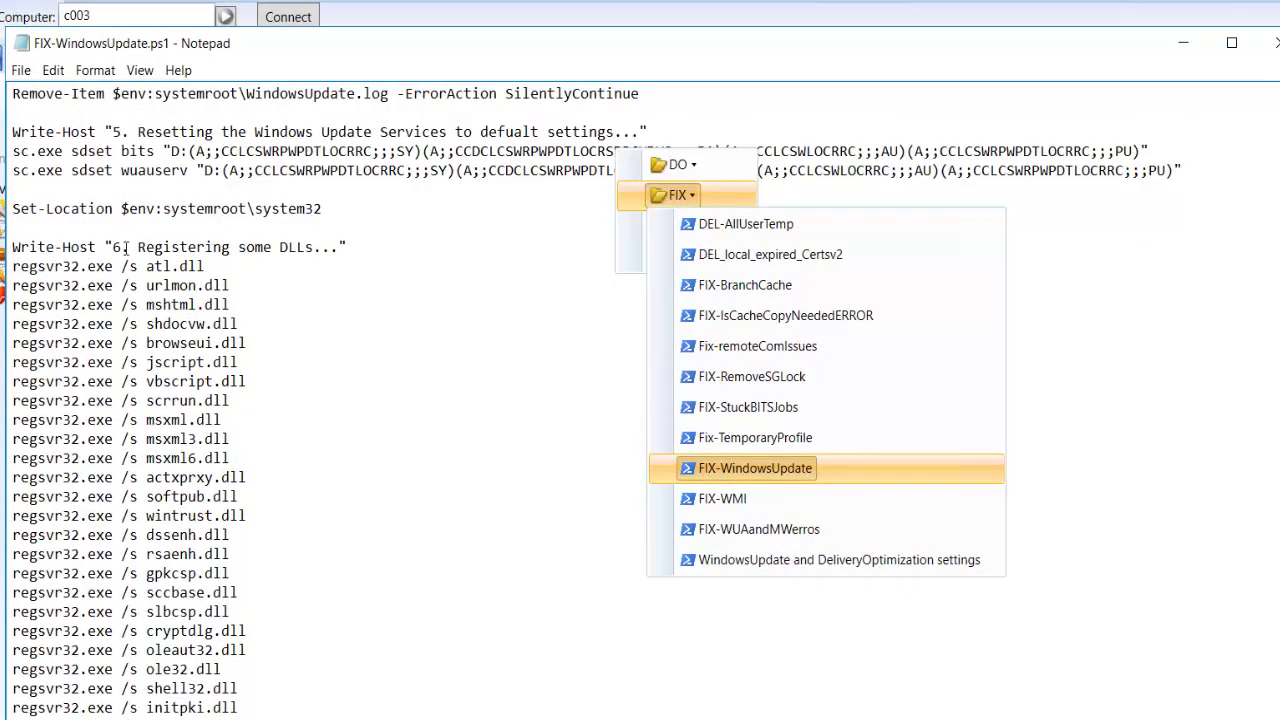
scroll(65, 241, down, 6)
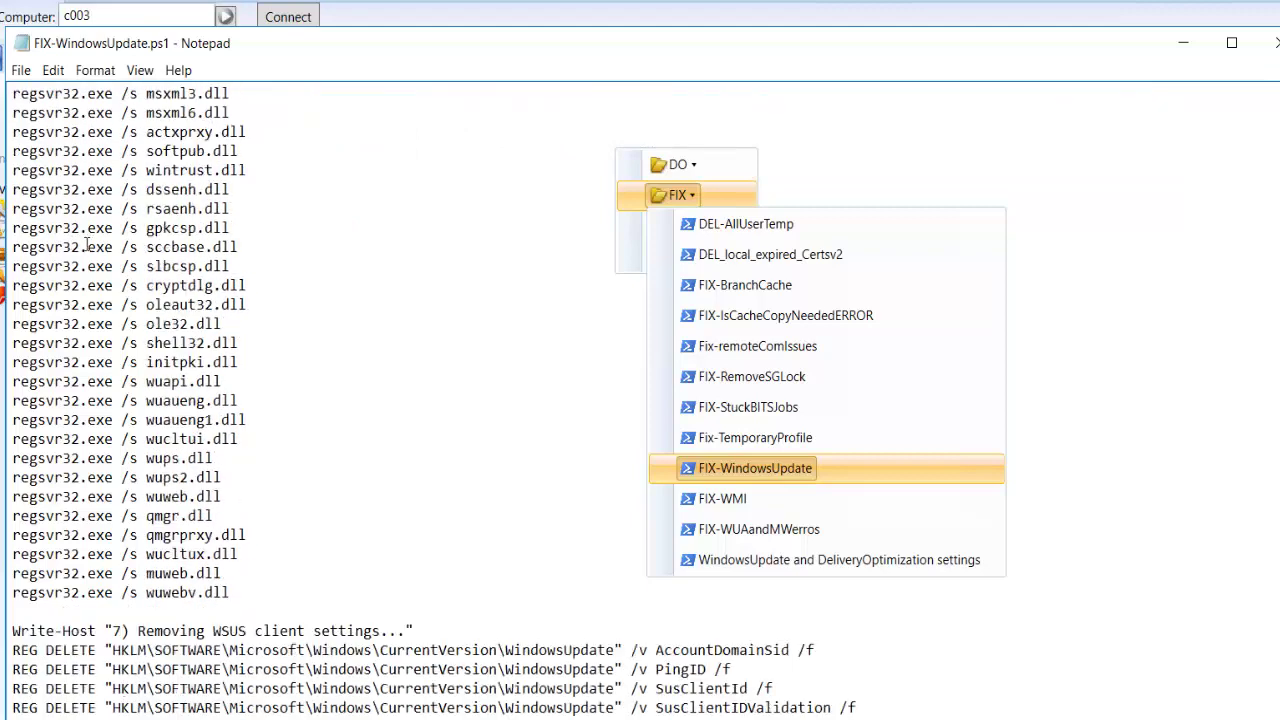
scroll(72, 247, down, 5)
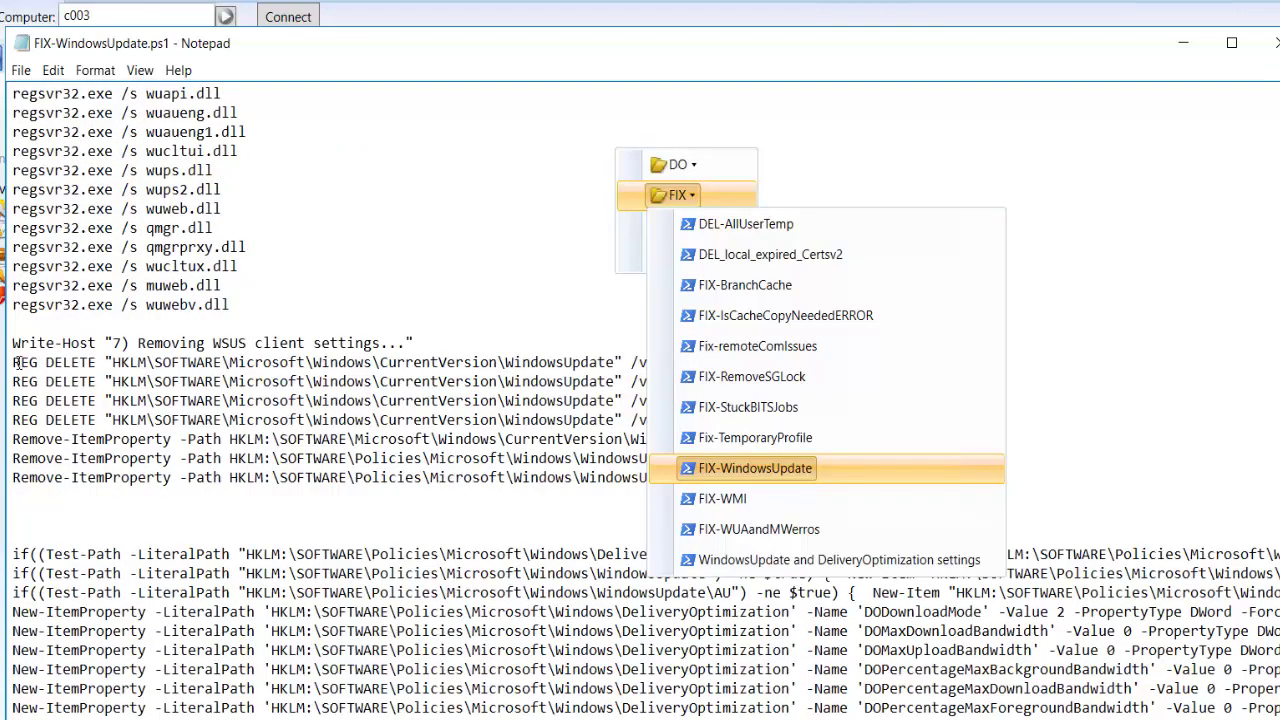
scroll(48, 367, down, 2)
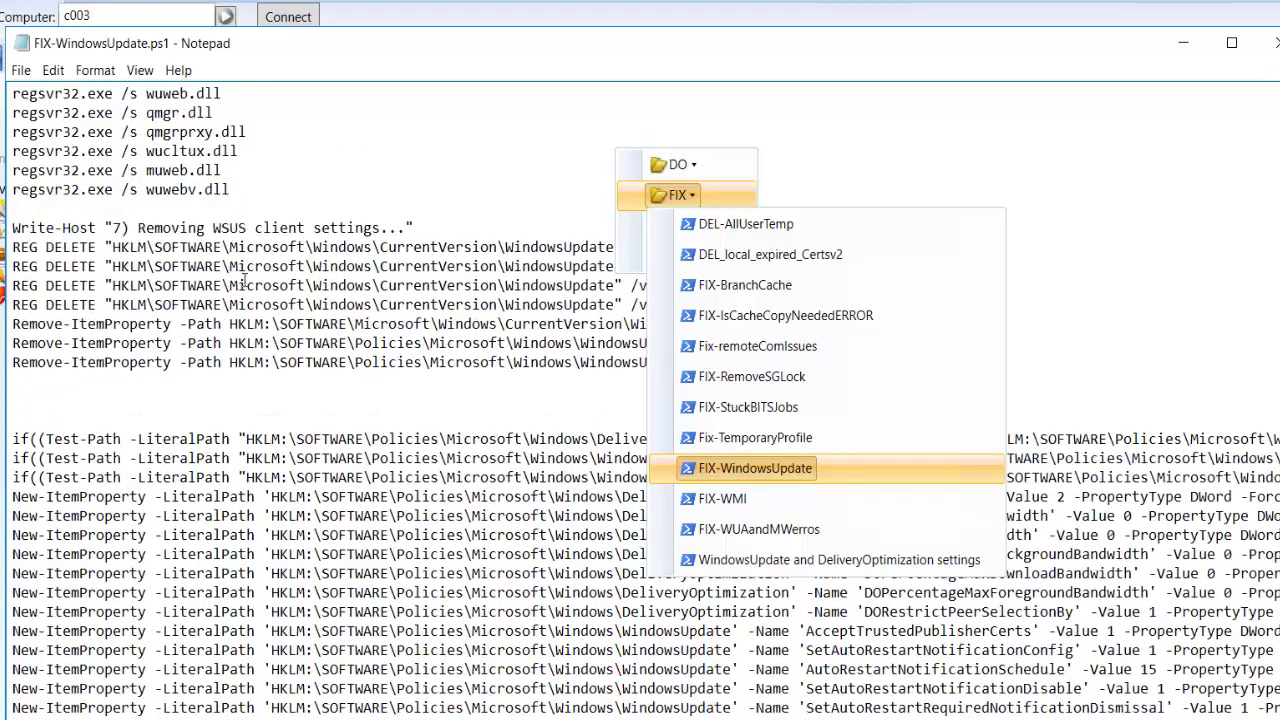
scroll(243, 283, down, 9)
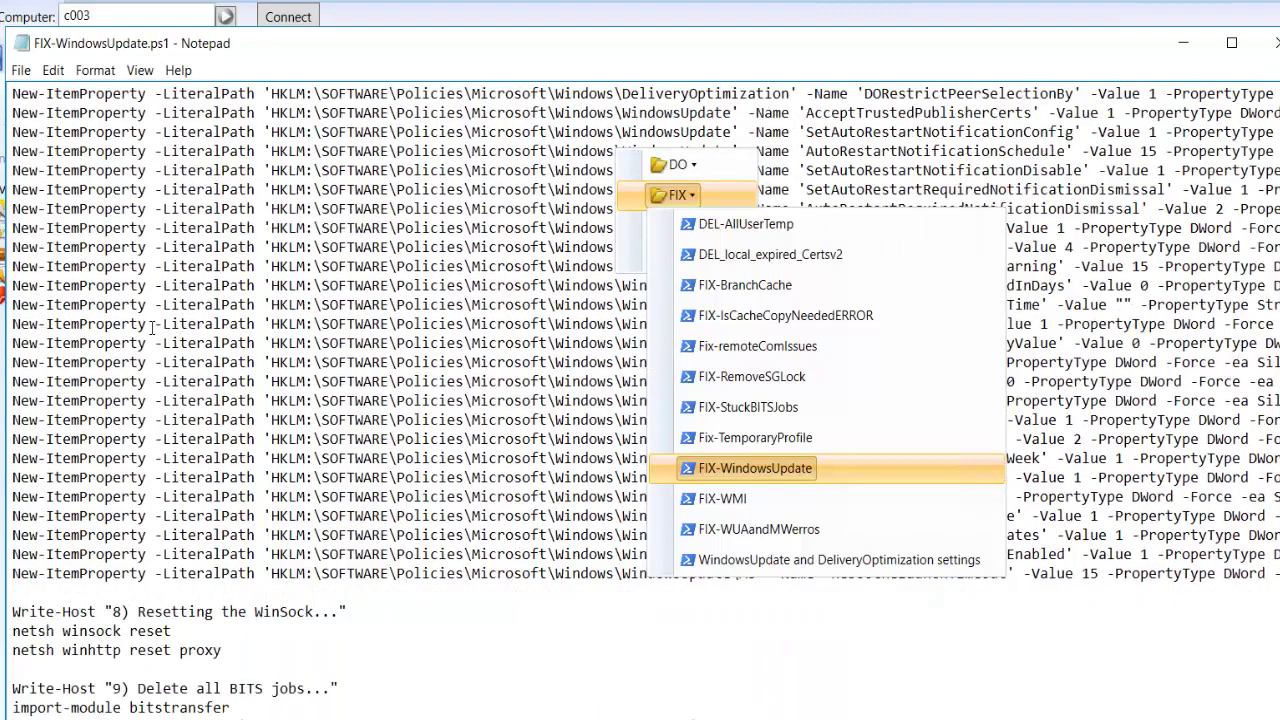
scroll(152, 327, down, 6)
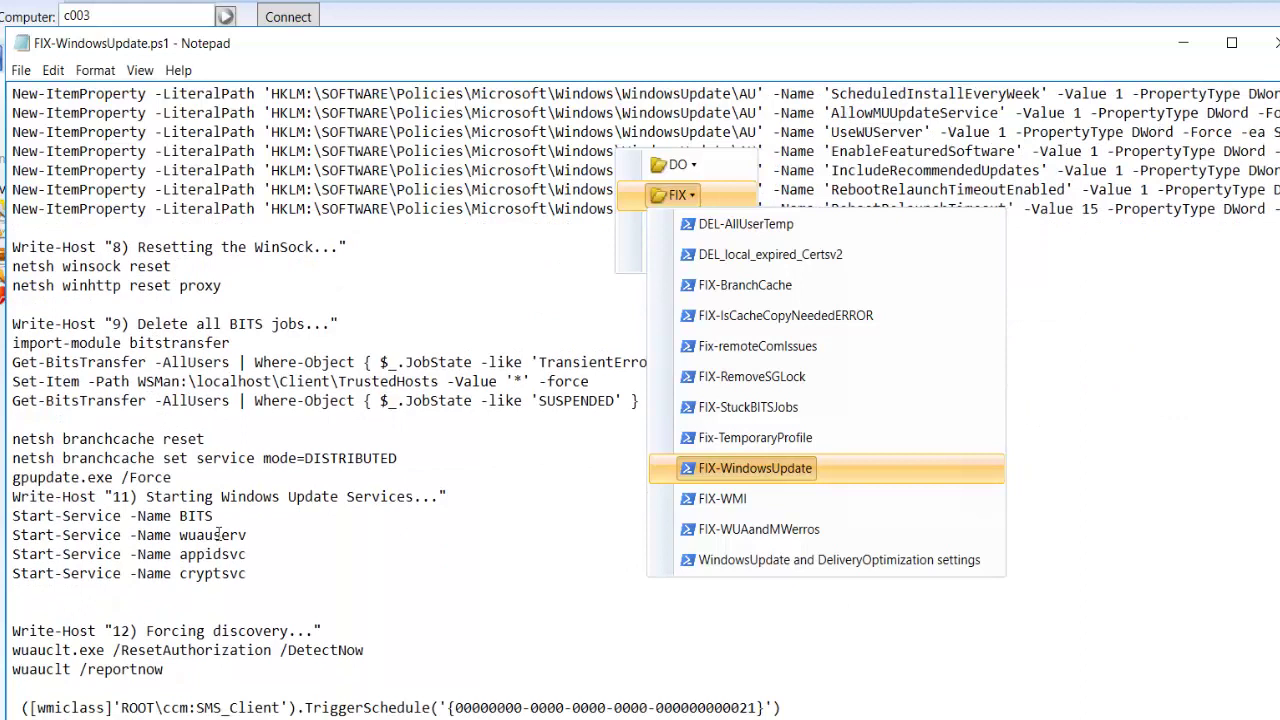
- Point out the cryptsvc and wuauserv services and the /DetectNow line, then close Notepad
drag(249, 573, 179, 573)
click(247, 554)
double_click(192, 540)
click(198, 541)
click(321, 651)
scroll(143, 660, up, 20)
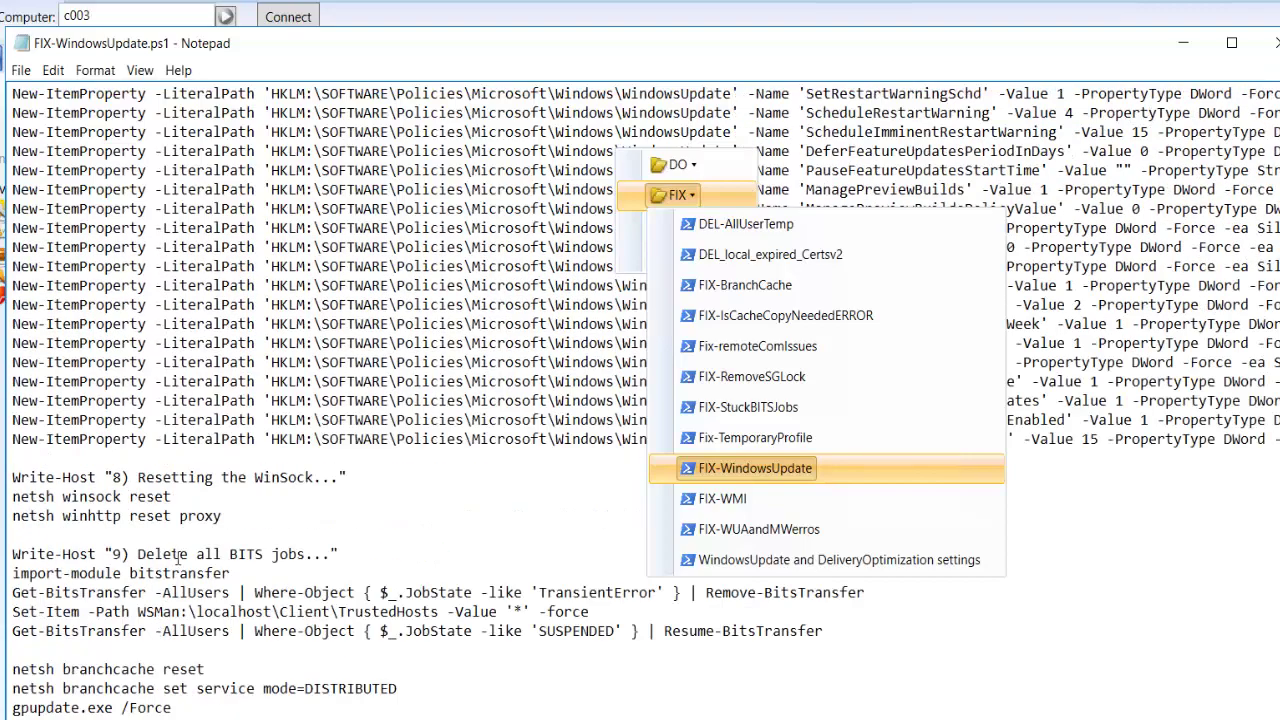
scroll(282, 393, up, 18)
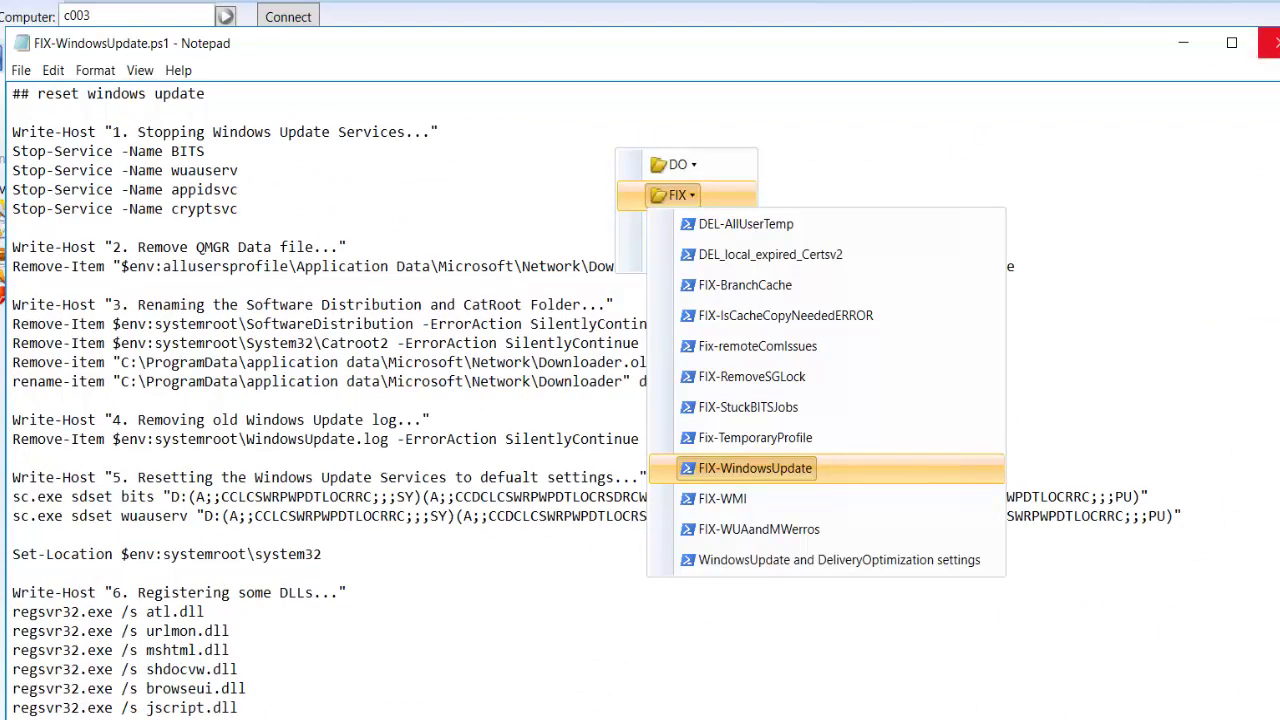
click(1268, 43)
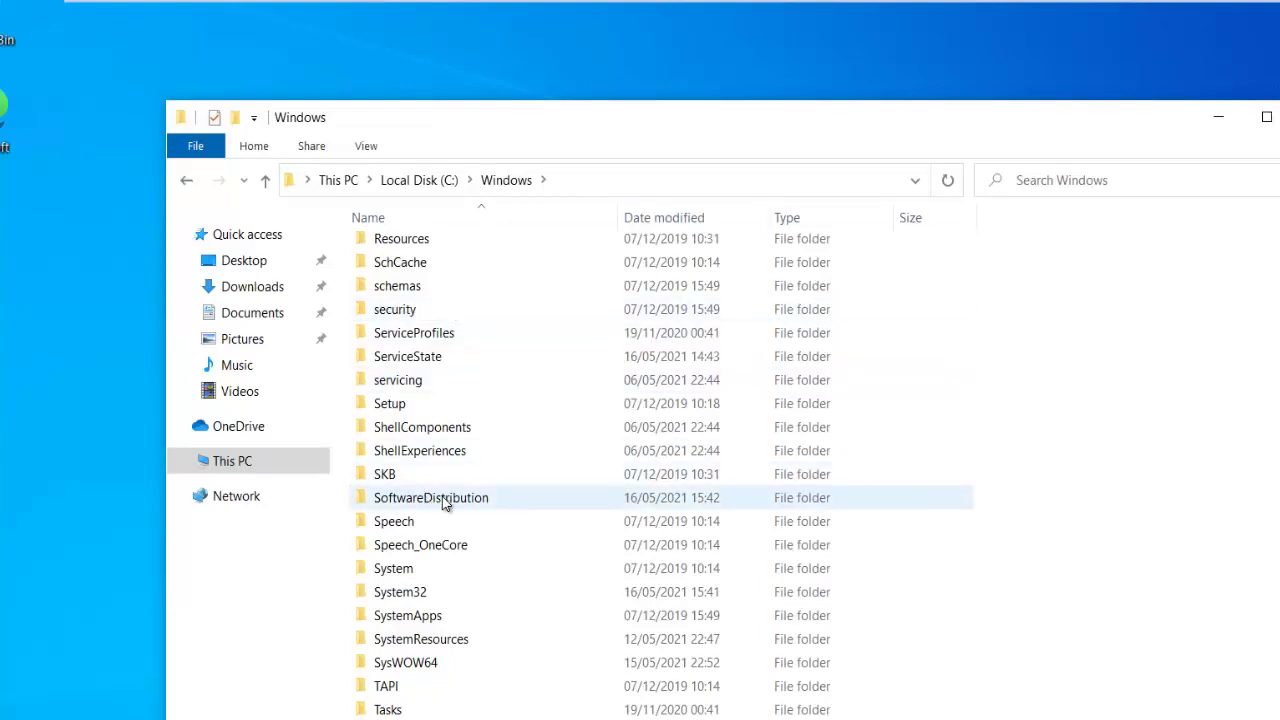
- Inspect c003's SoftwareDistribution and Download folders, return to Windows, then switch to SCCM02
mouse_move(410, 505)
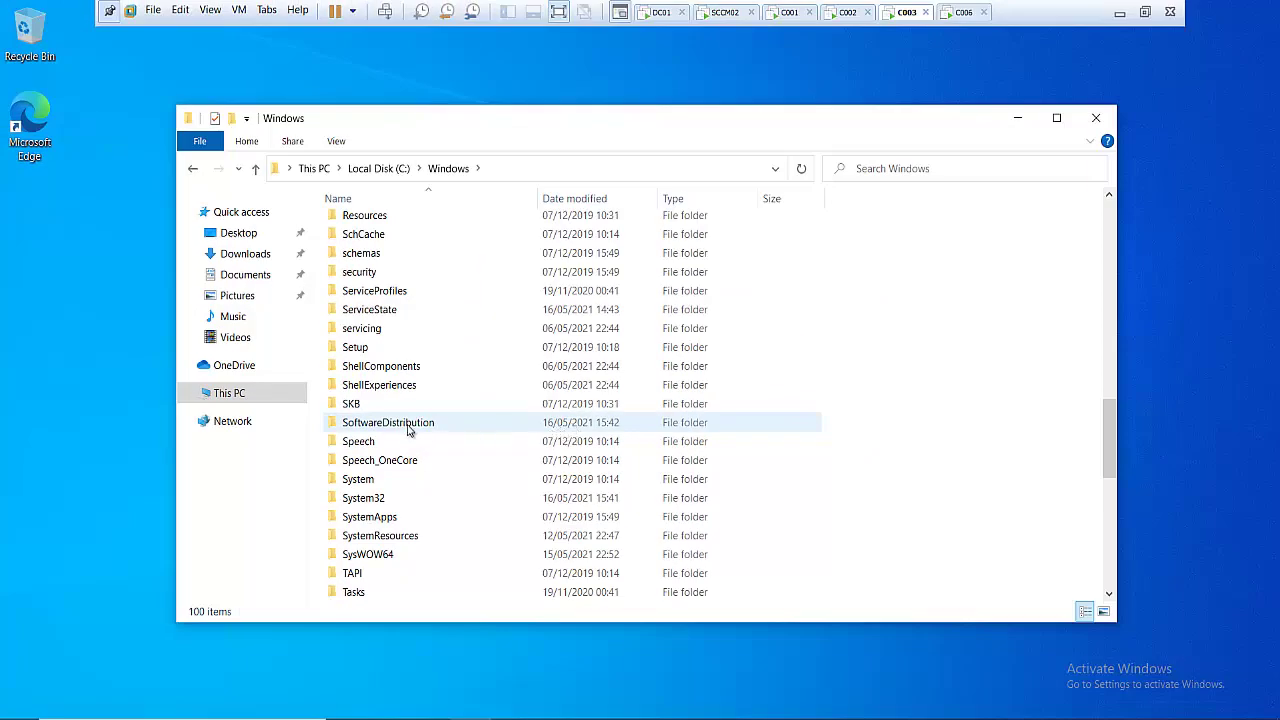
double_click(388, 422)
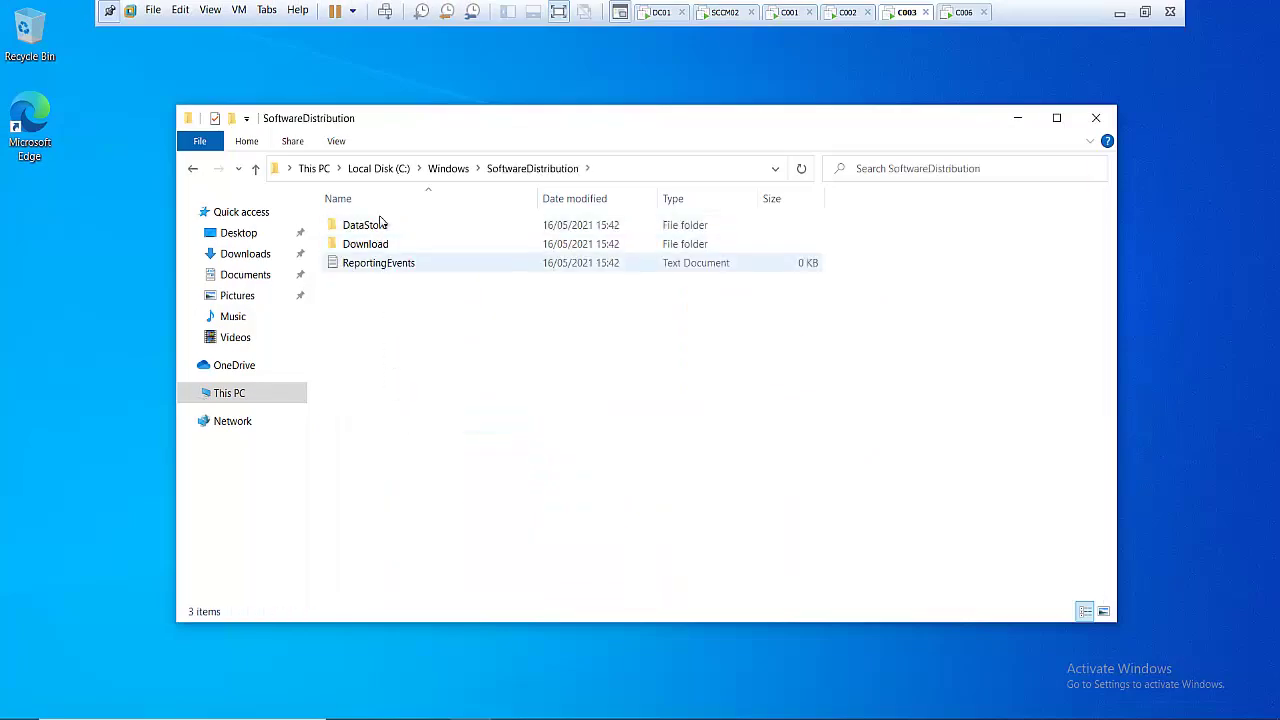
double_click(380, 247)
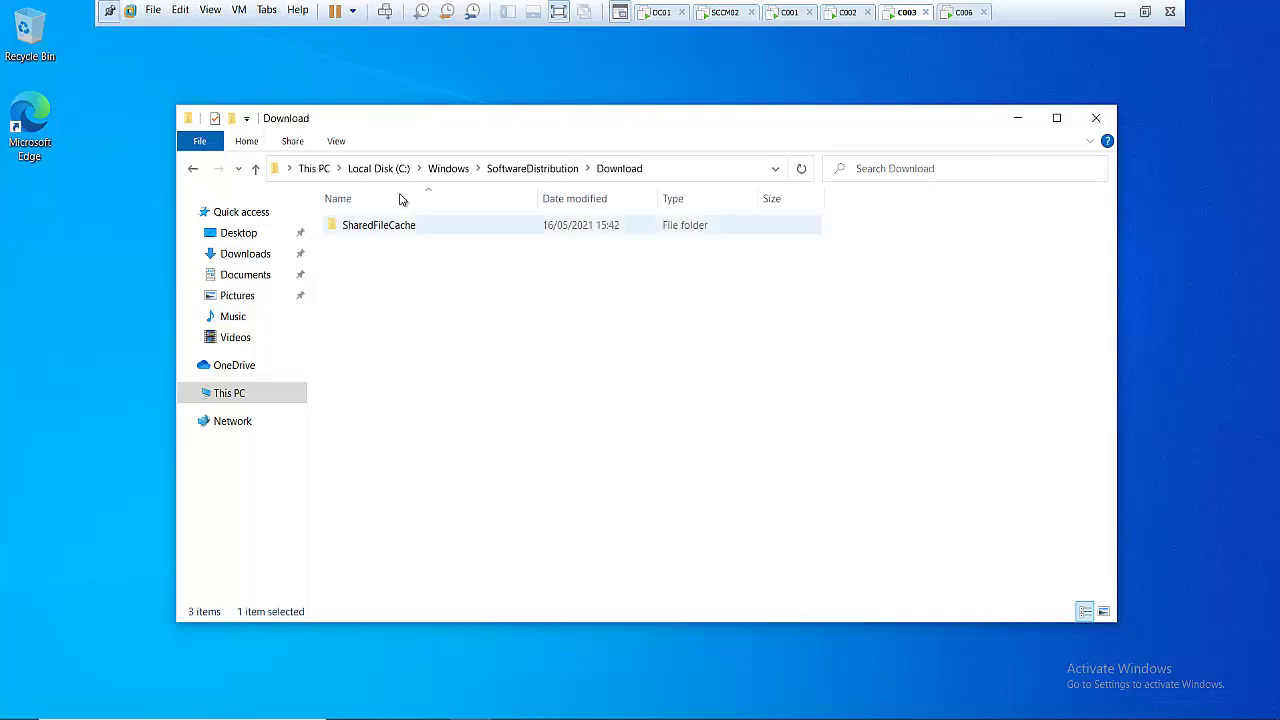
click(522, 170)
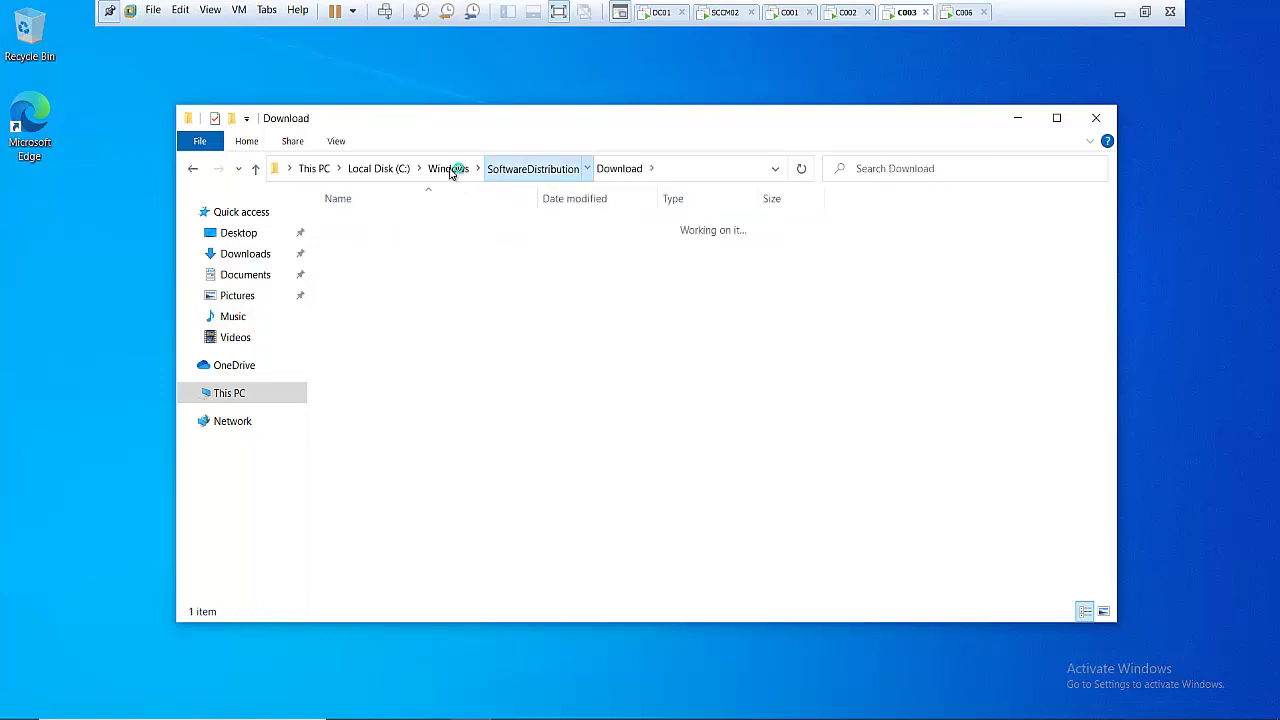
click(448, 169)
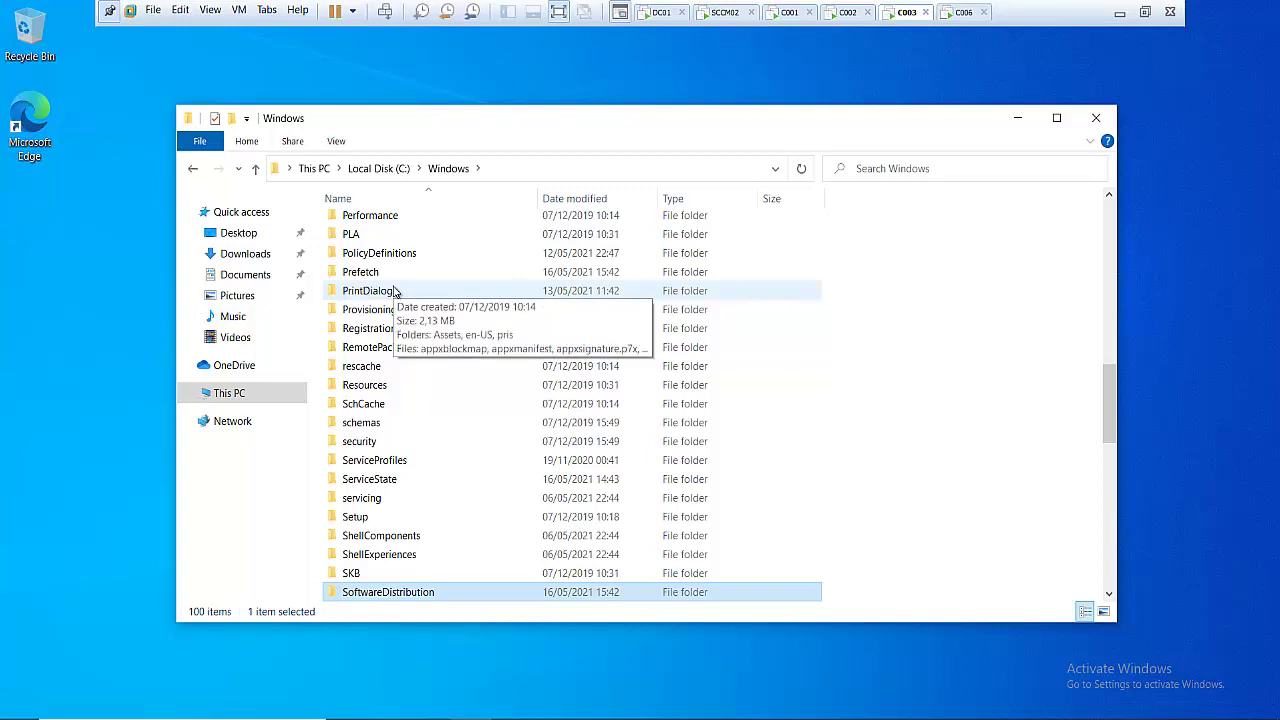
click(722, 13)
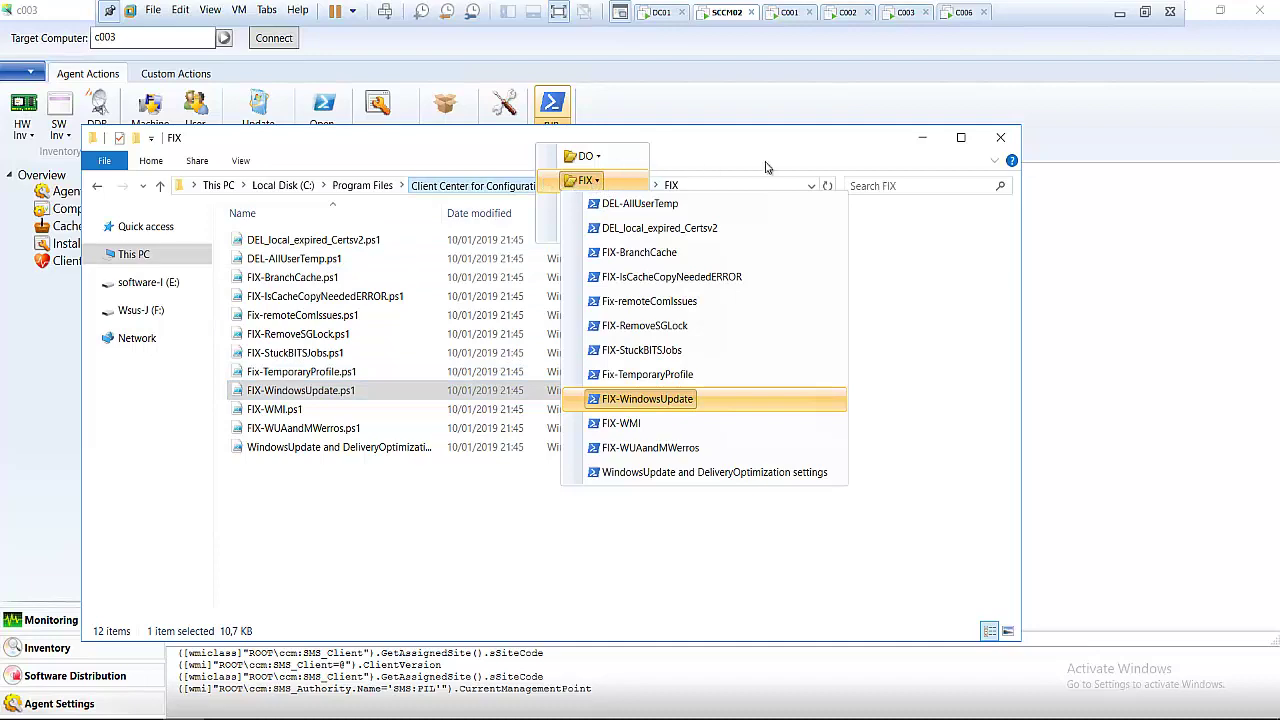
- Close the FIX folder window and dismiss the PowerShell scripts list
click(1000, 137)
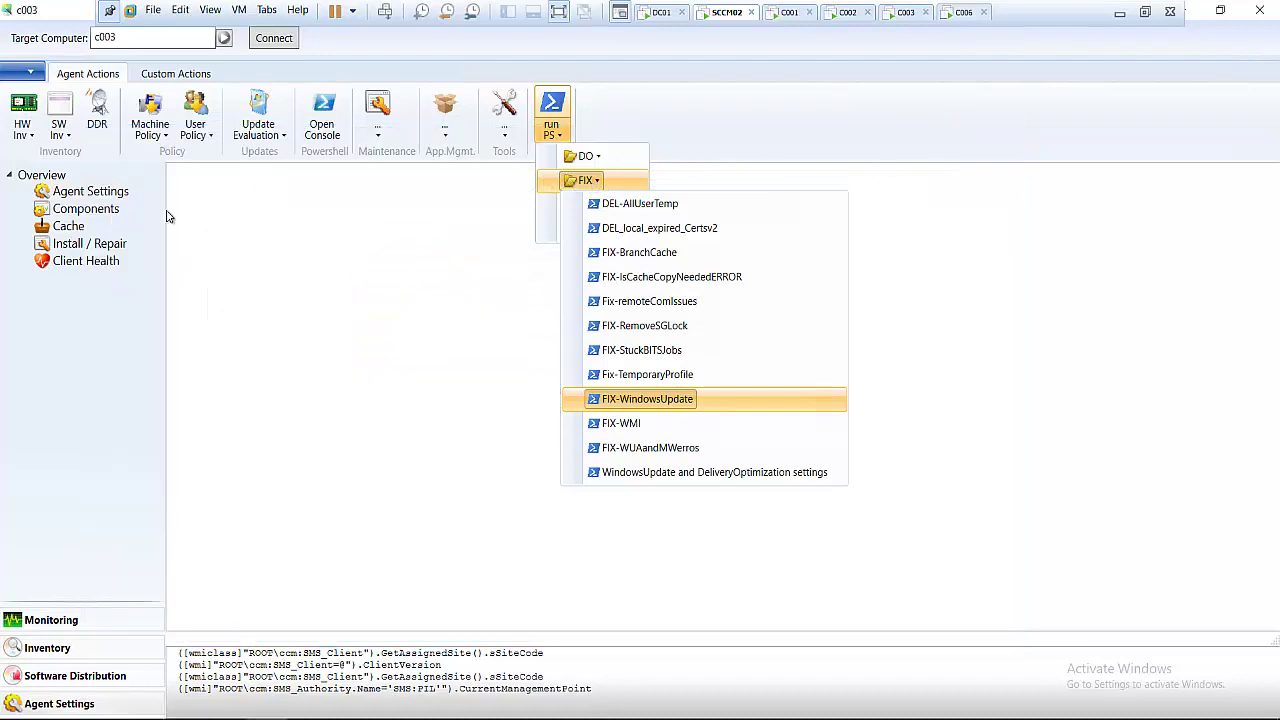
key(Return)
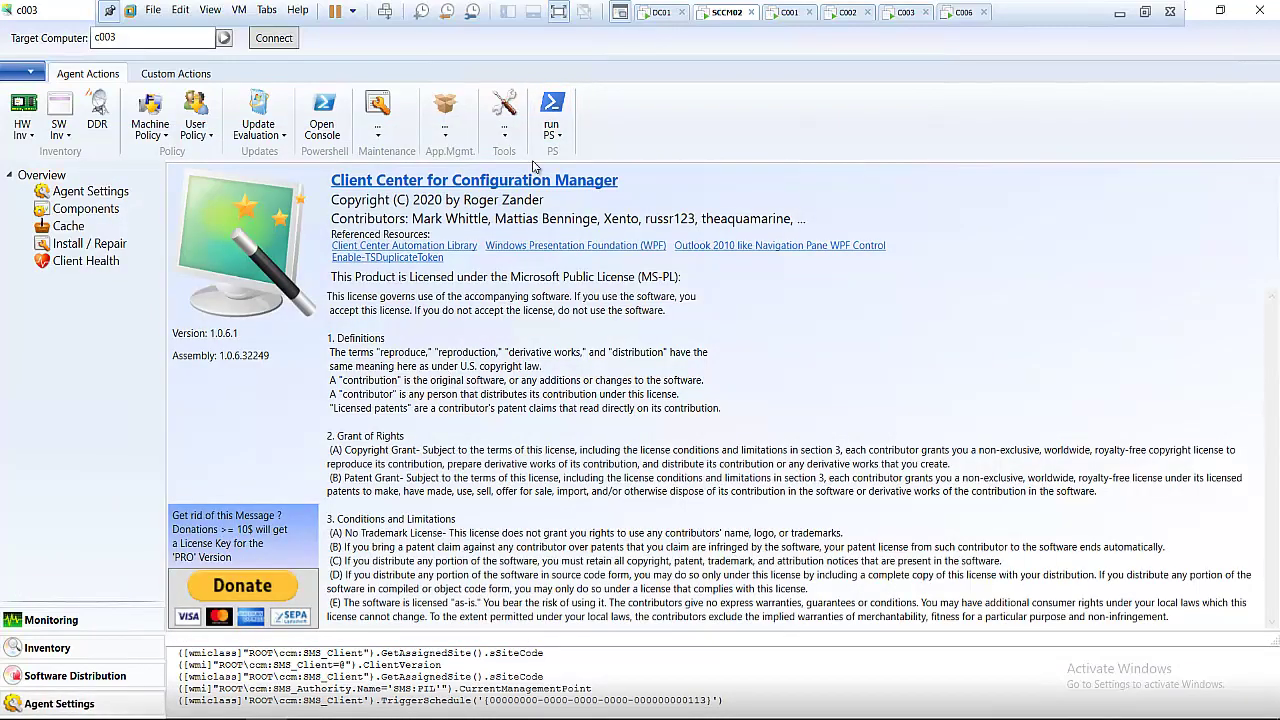
click(552, 128)
- Trigger Update Evaluation > Update Scan on c003, then switch to the c003 machine
mouse_move(585, 182)
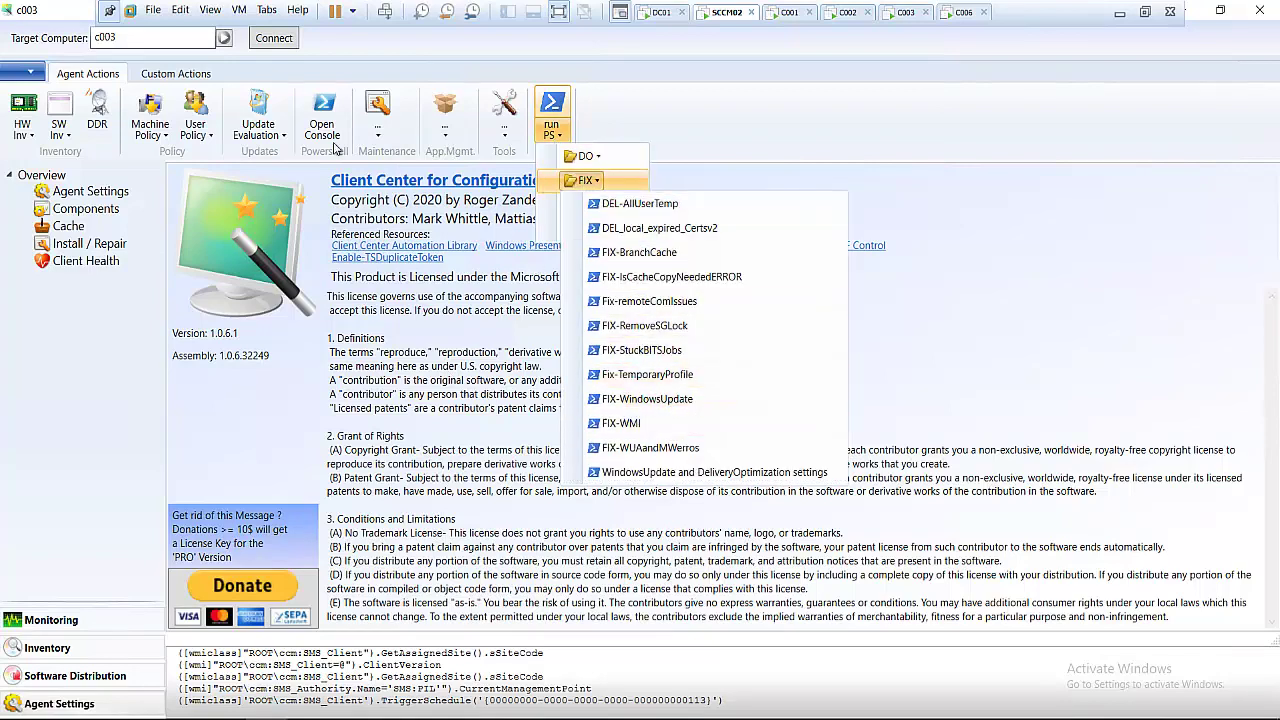
click(281, 138)
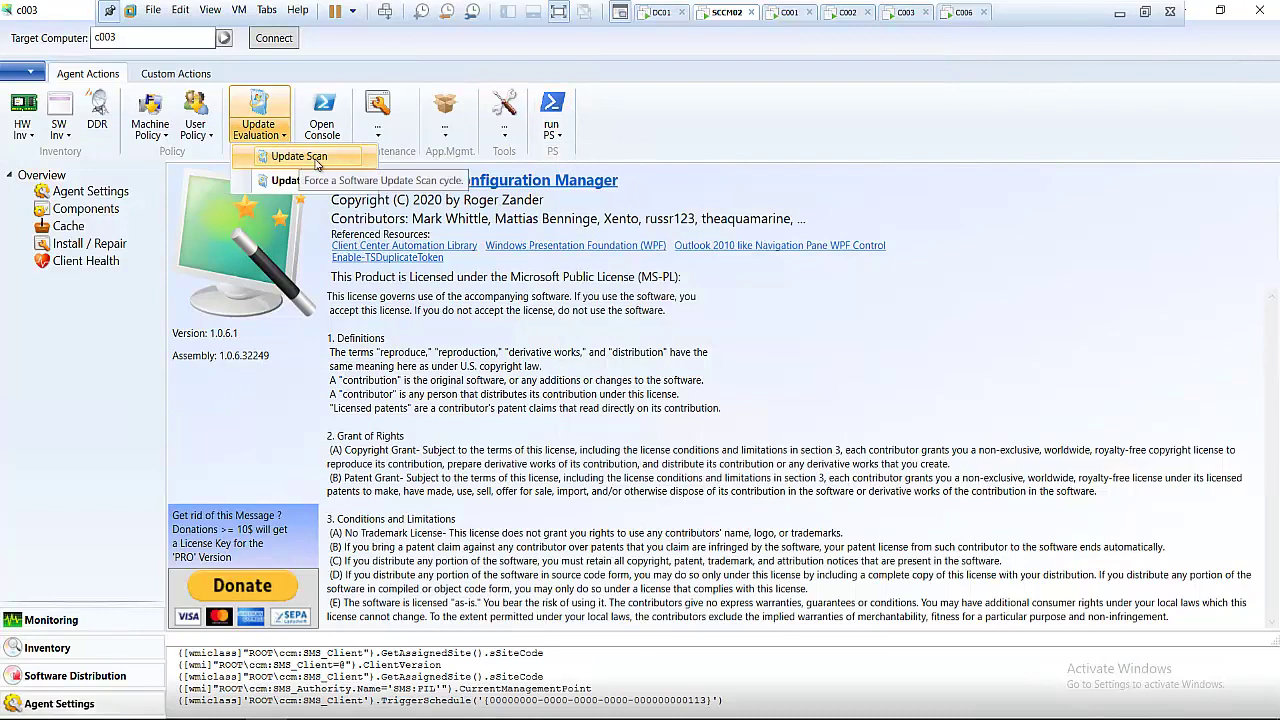
click(314, 165)
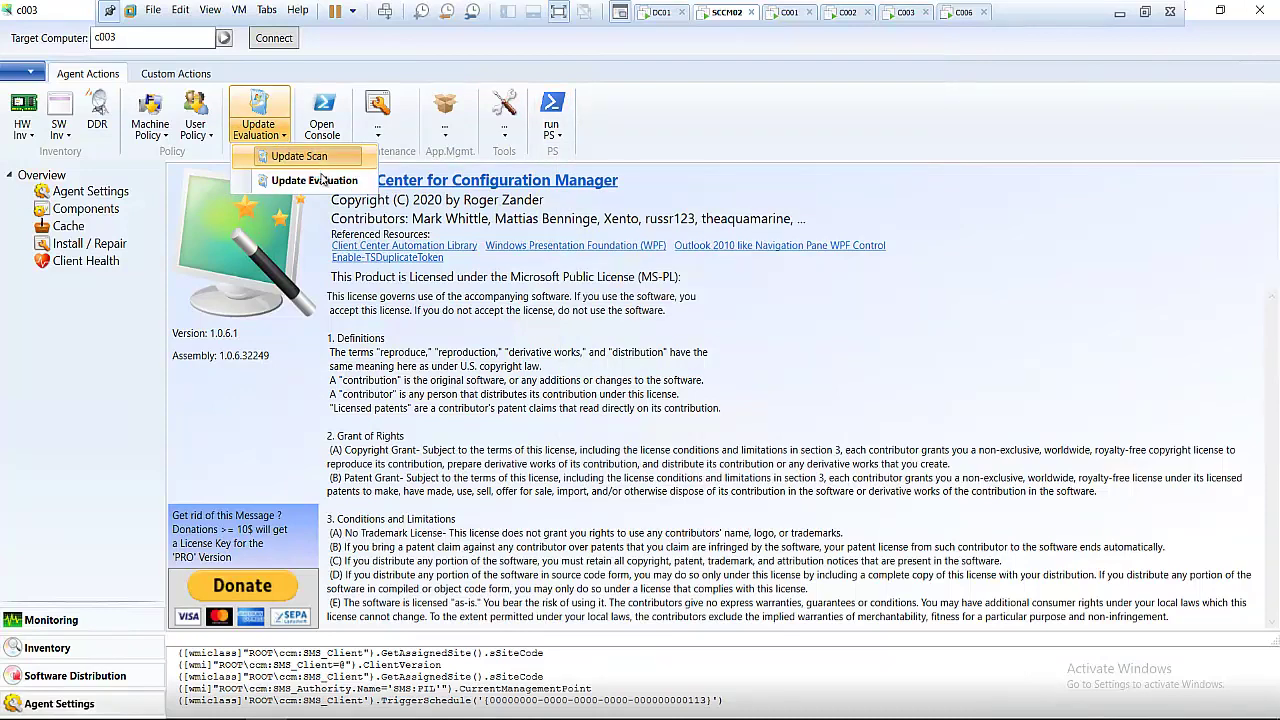
click(321, 180)
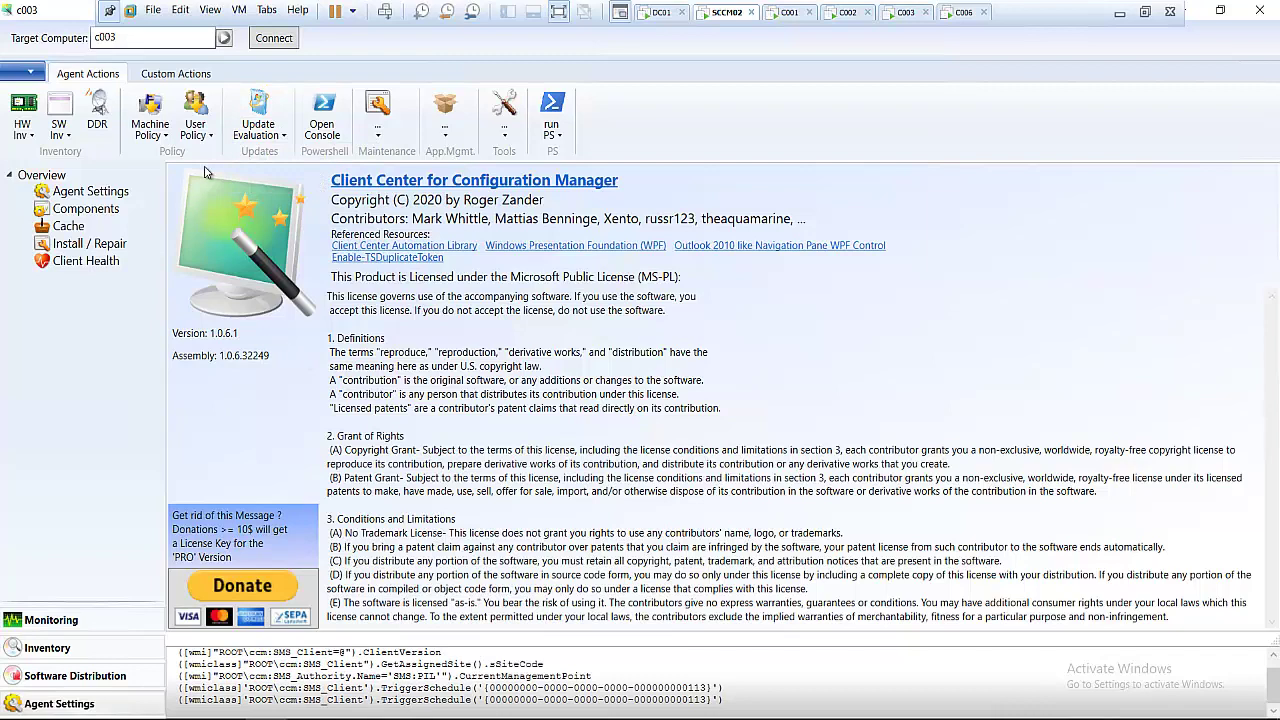
click(165, 140)
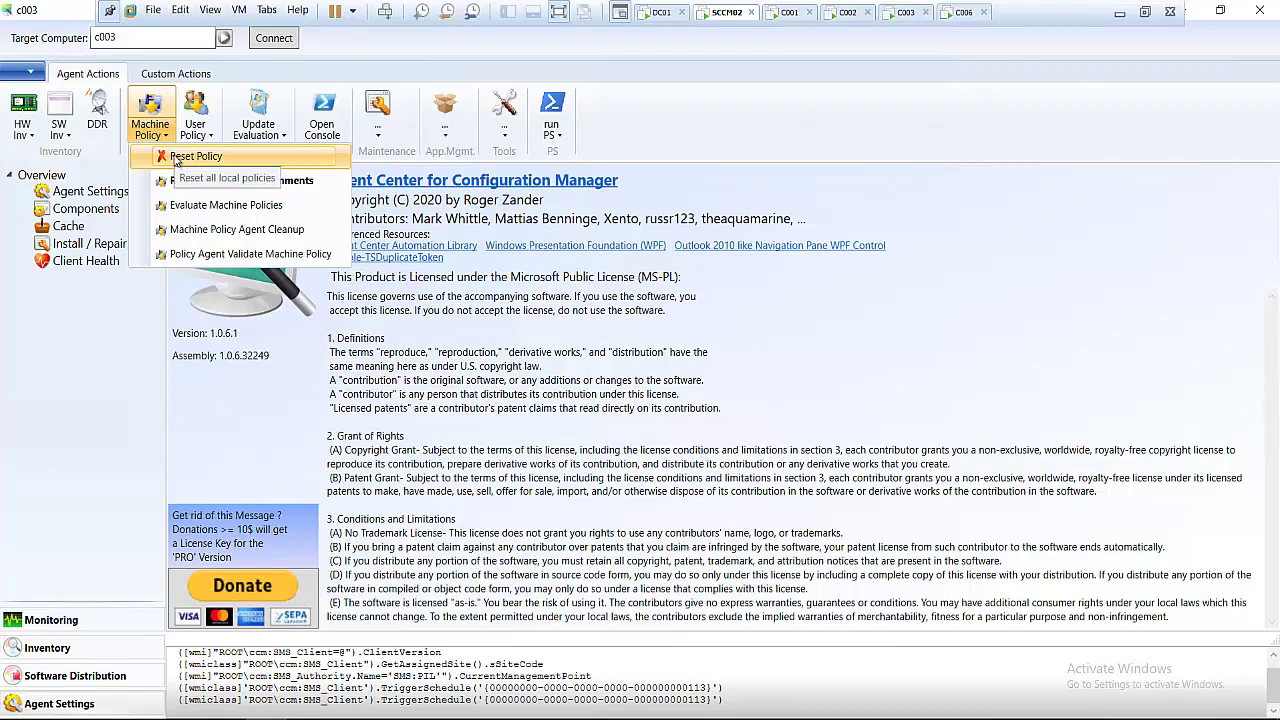
click(902, 13)
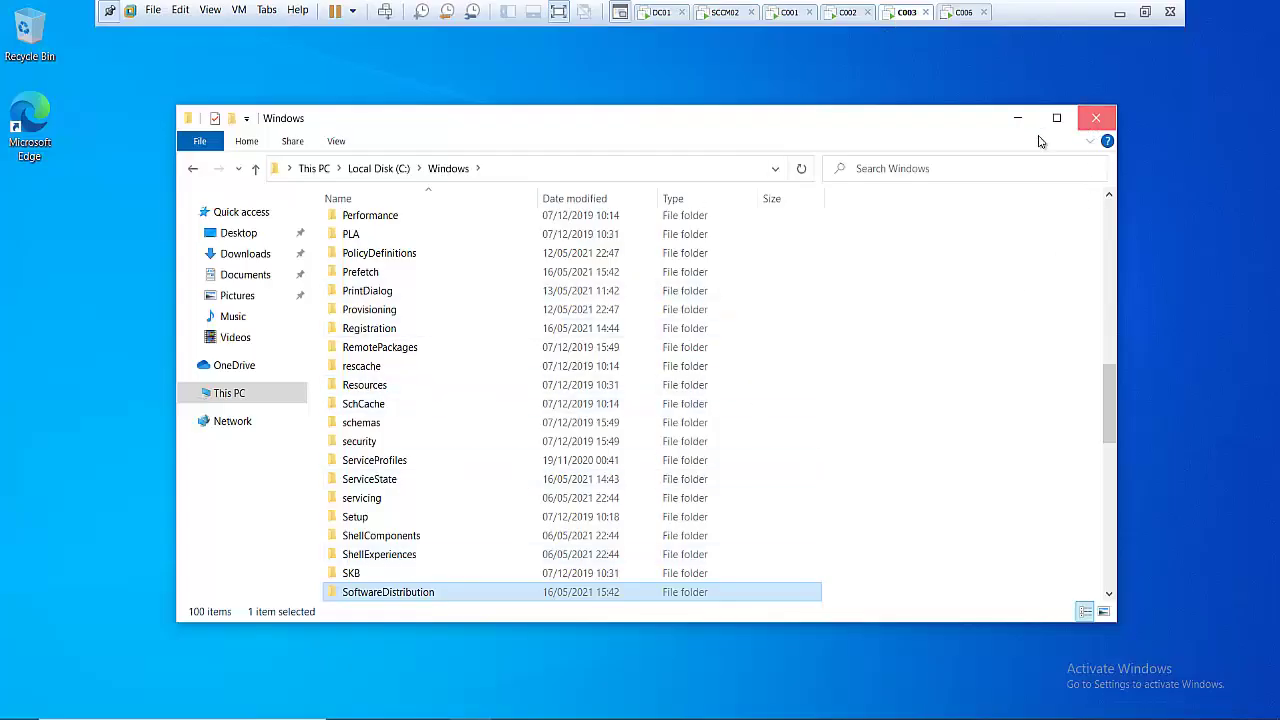
- Close the Windows folder on c003 and launch Control Panel from the Run dialog
key(alt+F4)
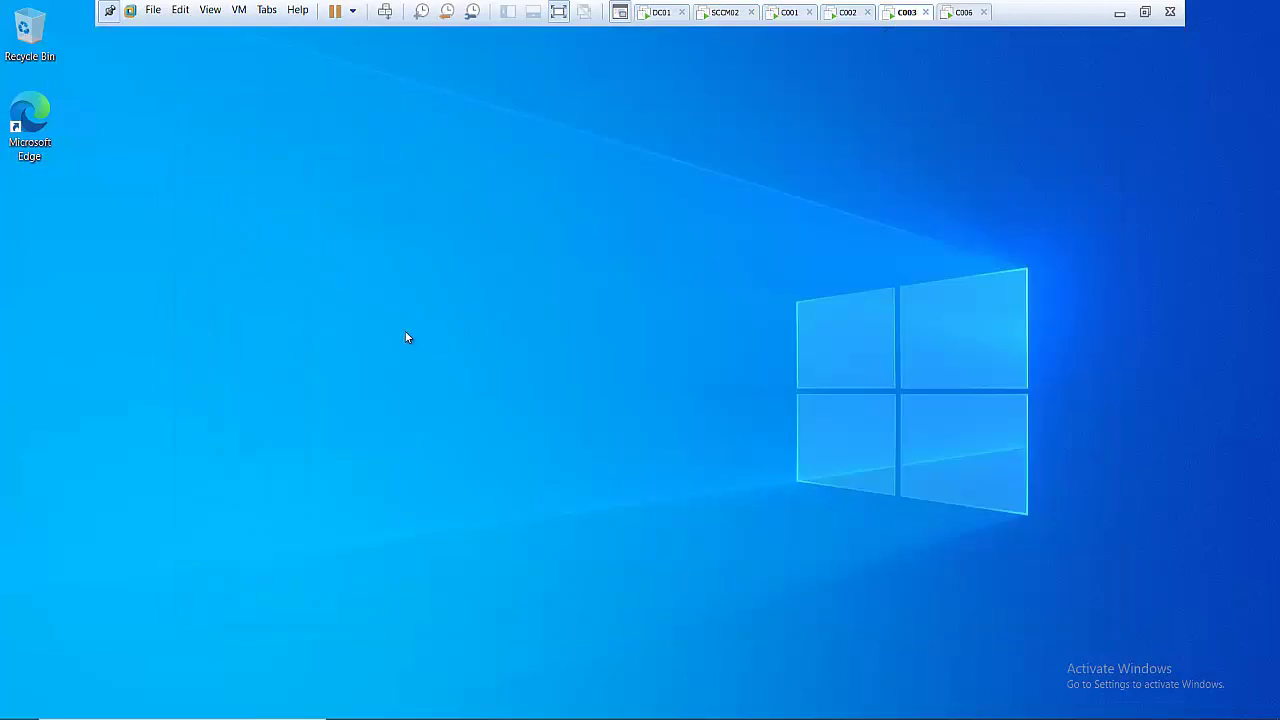
key(super+r)
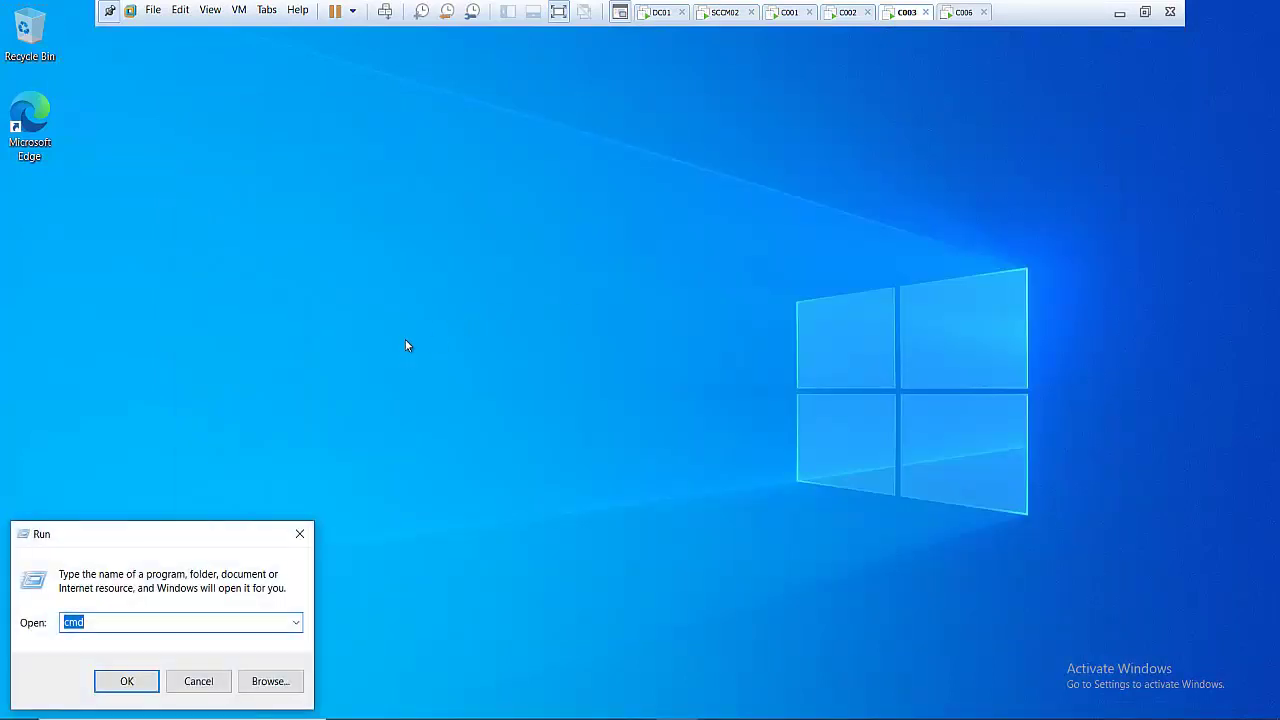
text(conf)
text(trol)
key(Return)
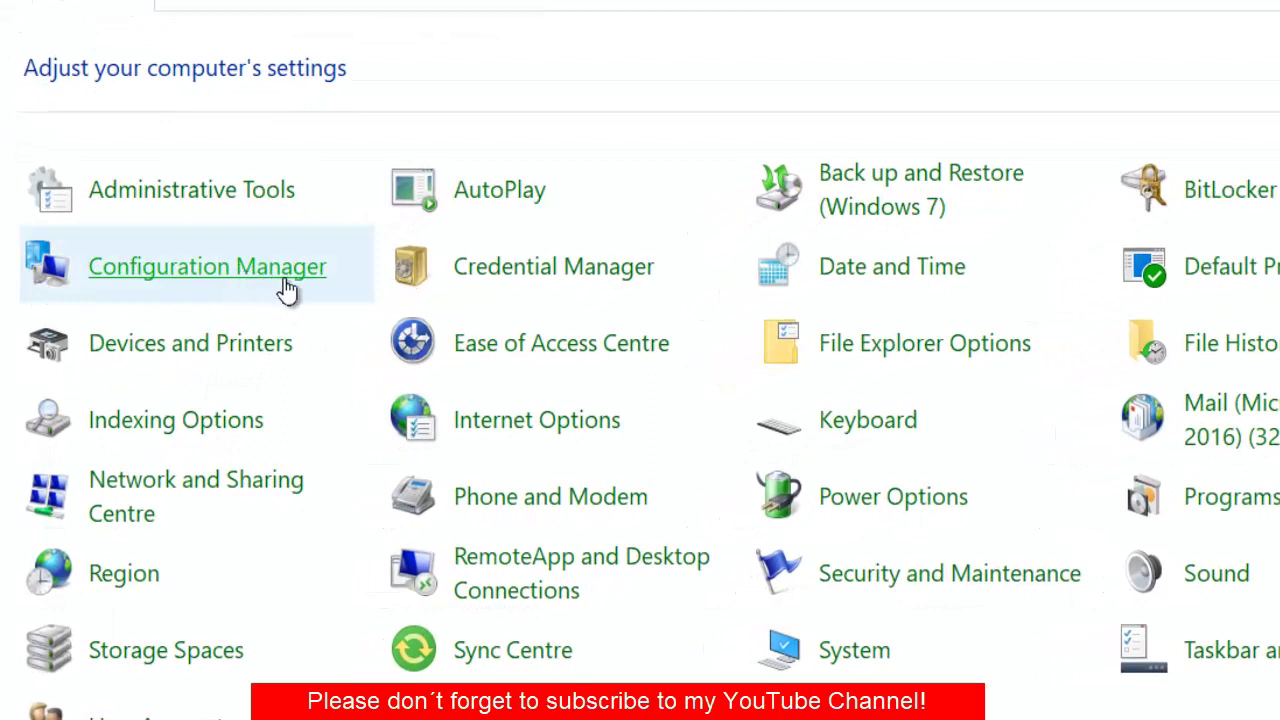
- Open Configuration Manager properties and review Software Inventory, Updates Deployment Evaluation and Updates Scan cycles
click(341, 278)
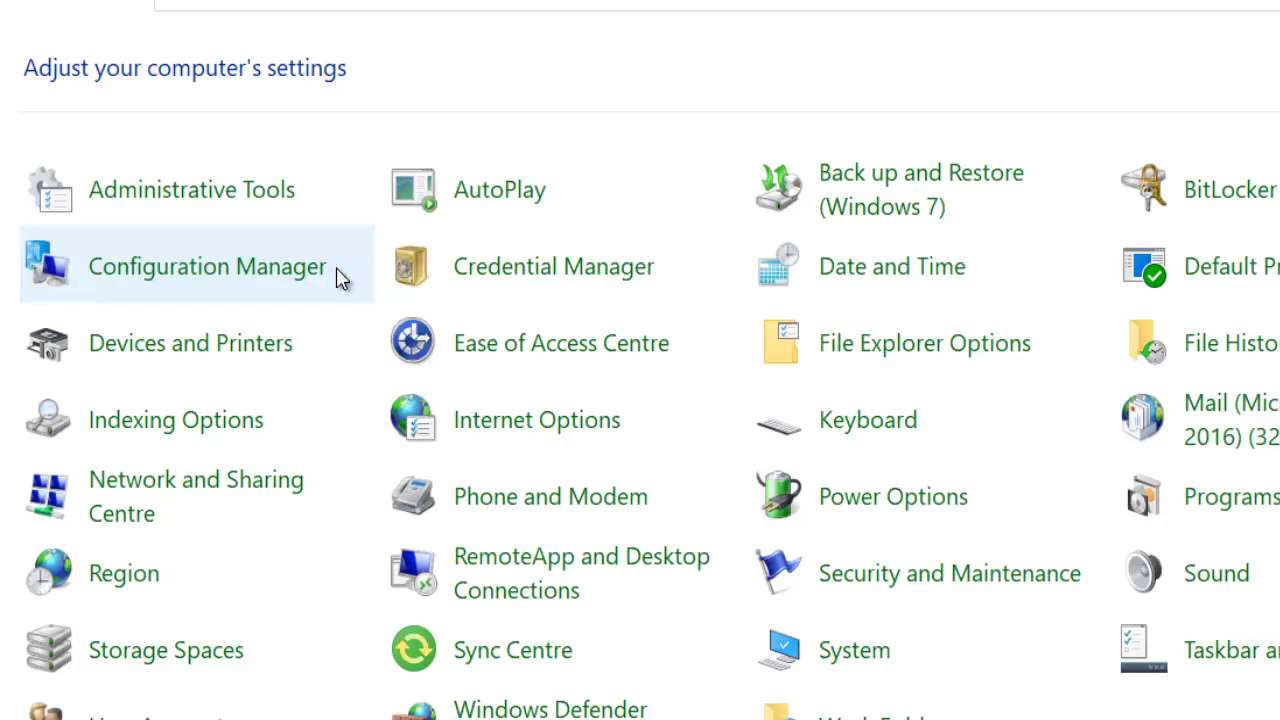
click(338, 275)
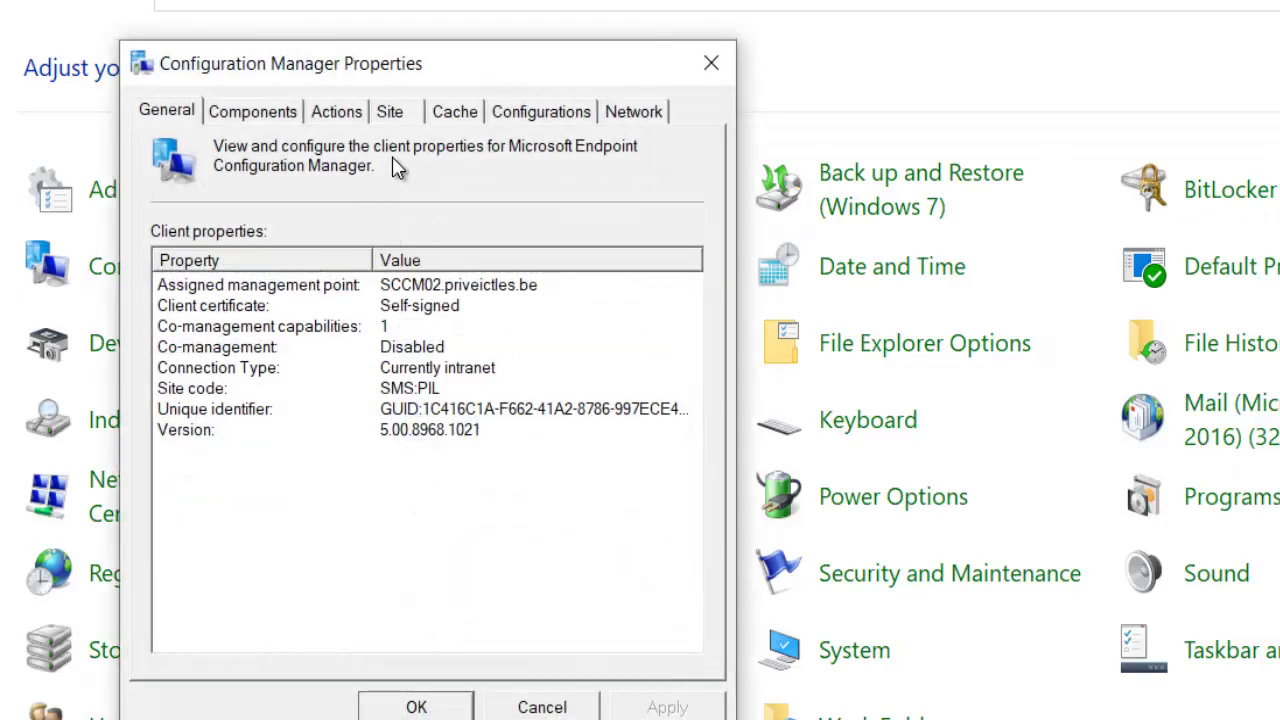
click(338, 112)
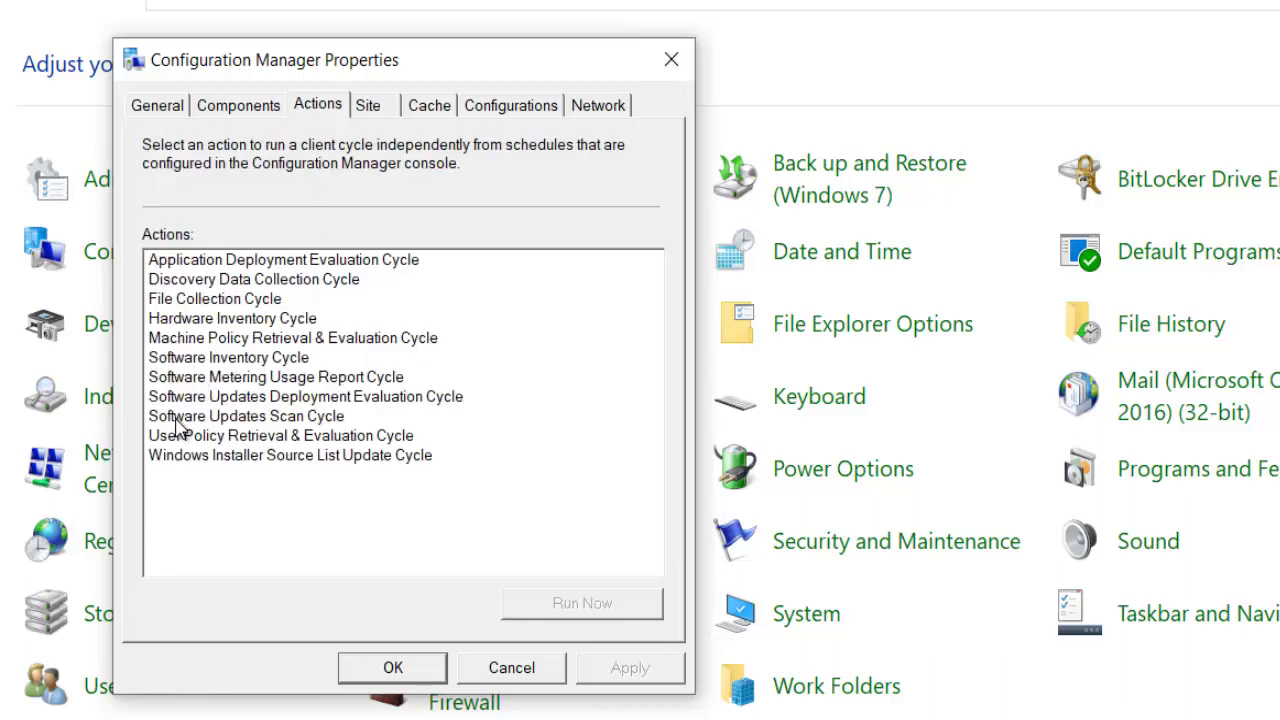
click(244, 382)
click(235, 358)
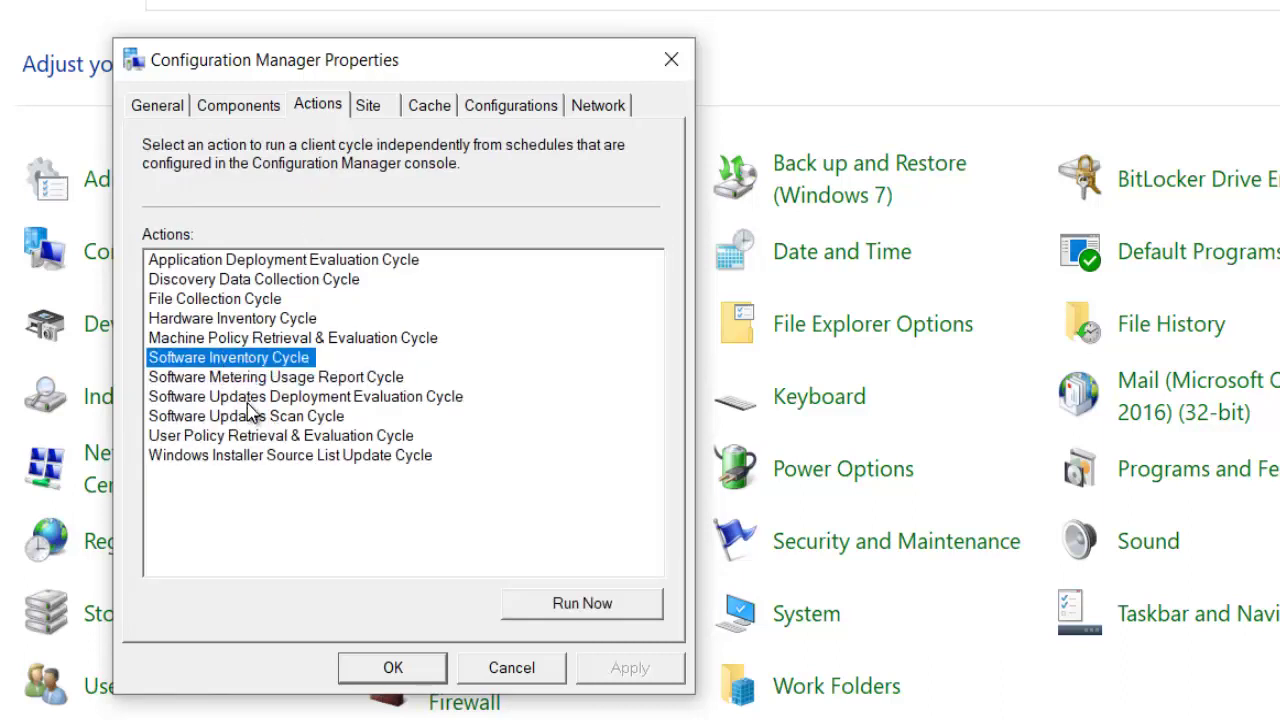
click(289, 400)
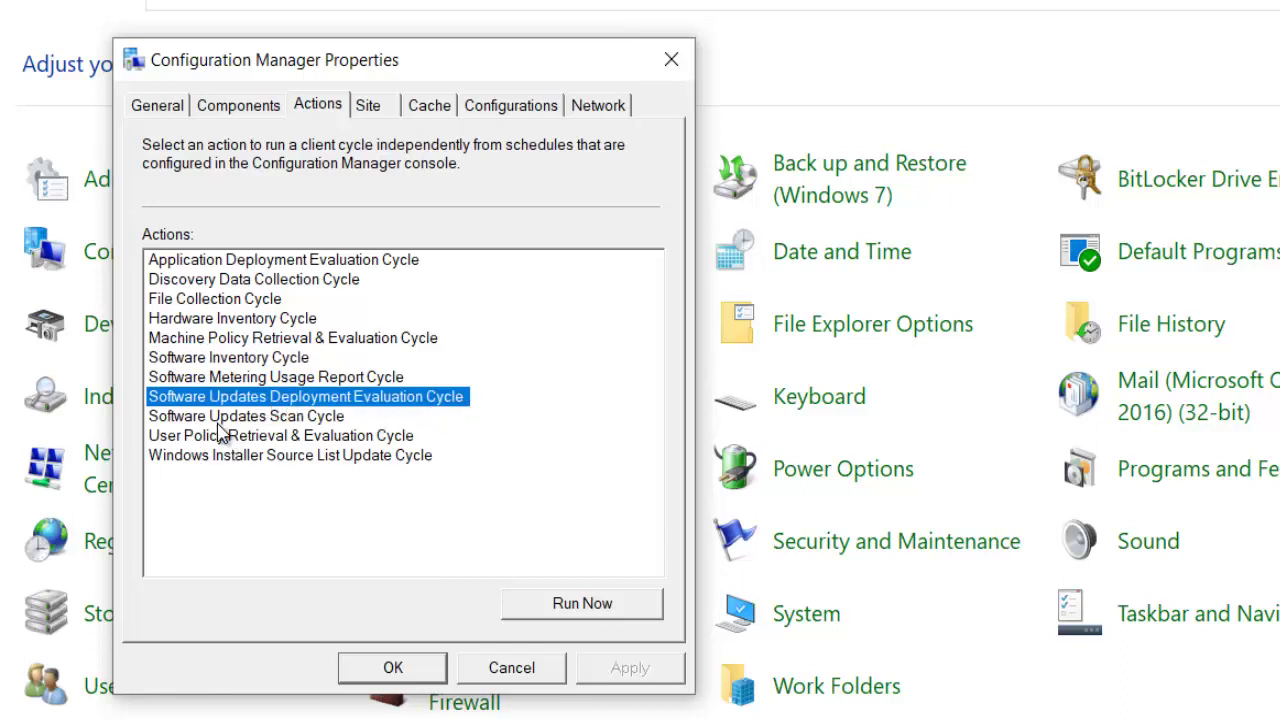
click(270, 420)
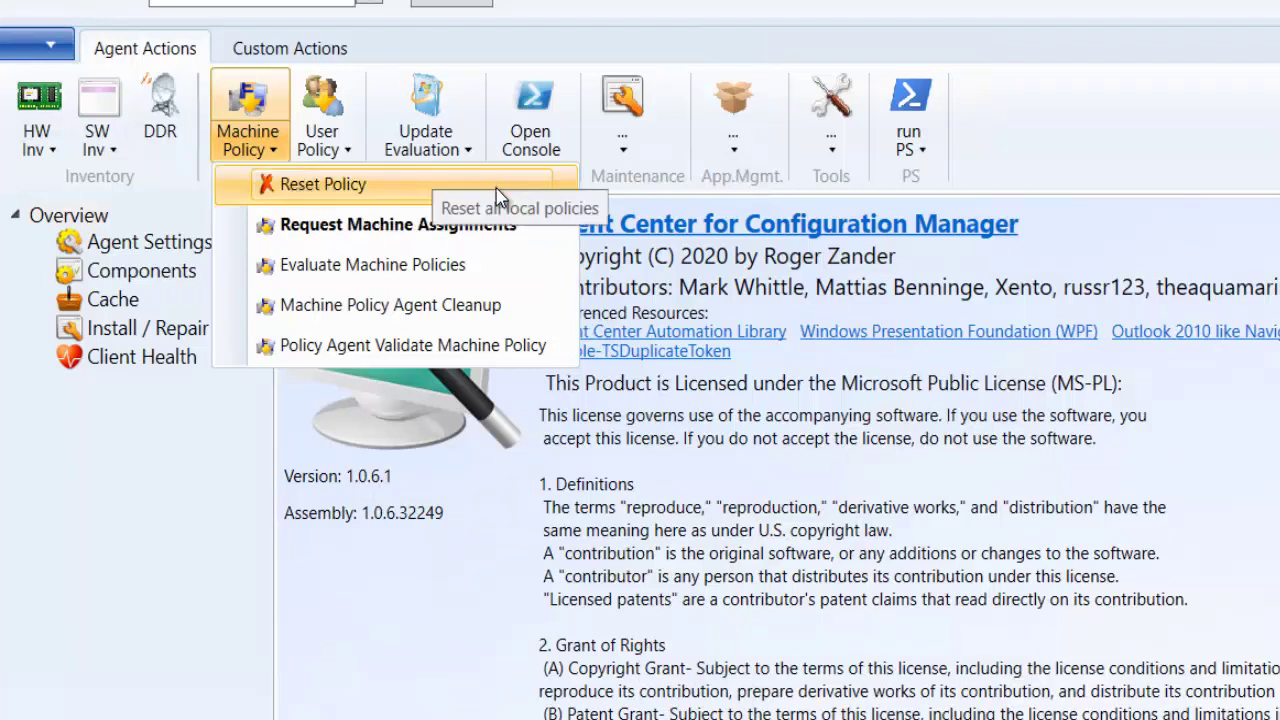
- Close the machine policy list and open a remote PowerShell console on c003
click(552, 51)
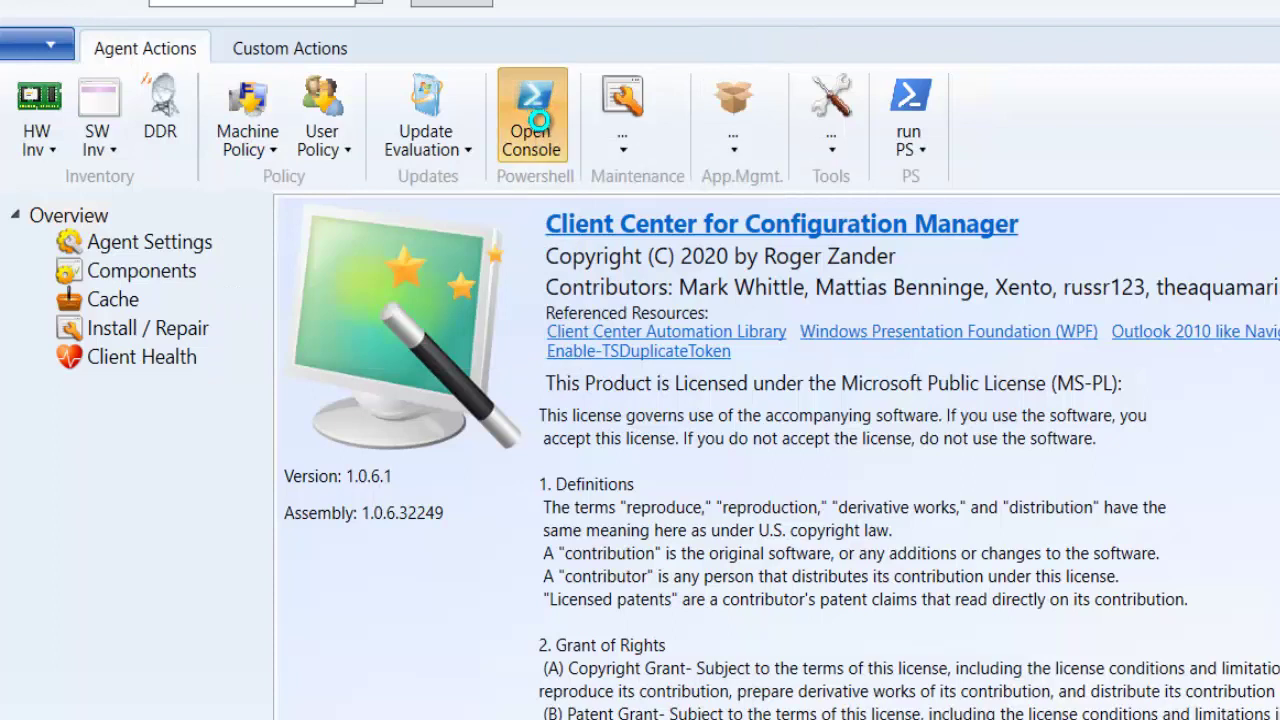
click(545, 126)
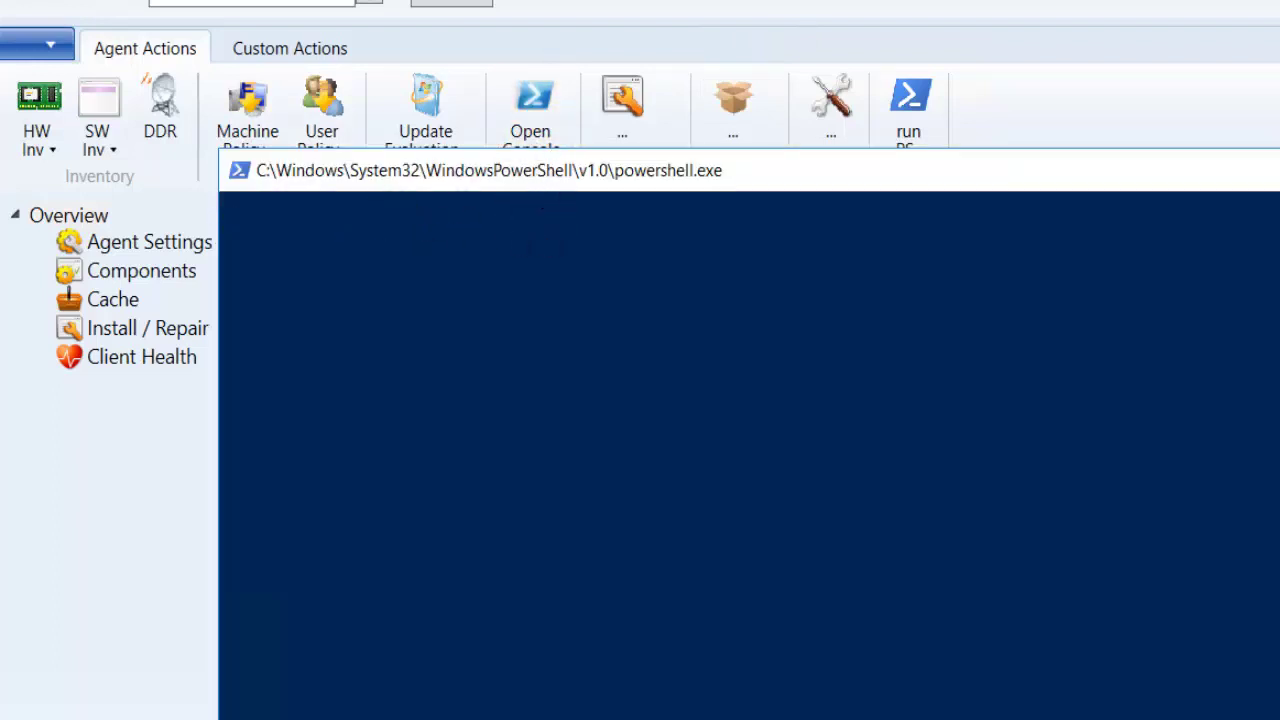
drag(557, 178, 549, 140)
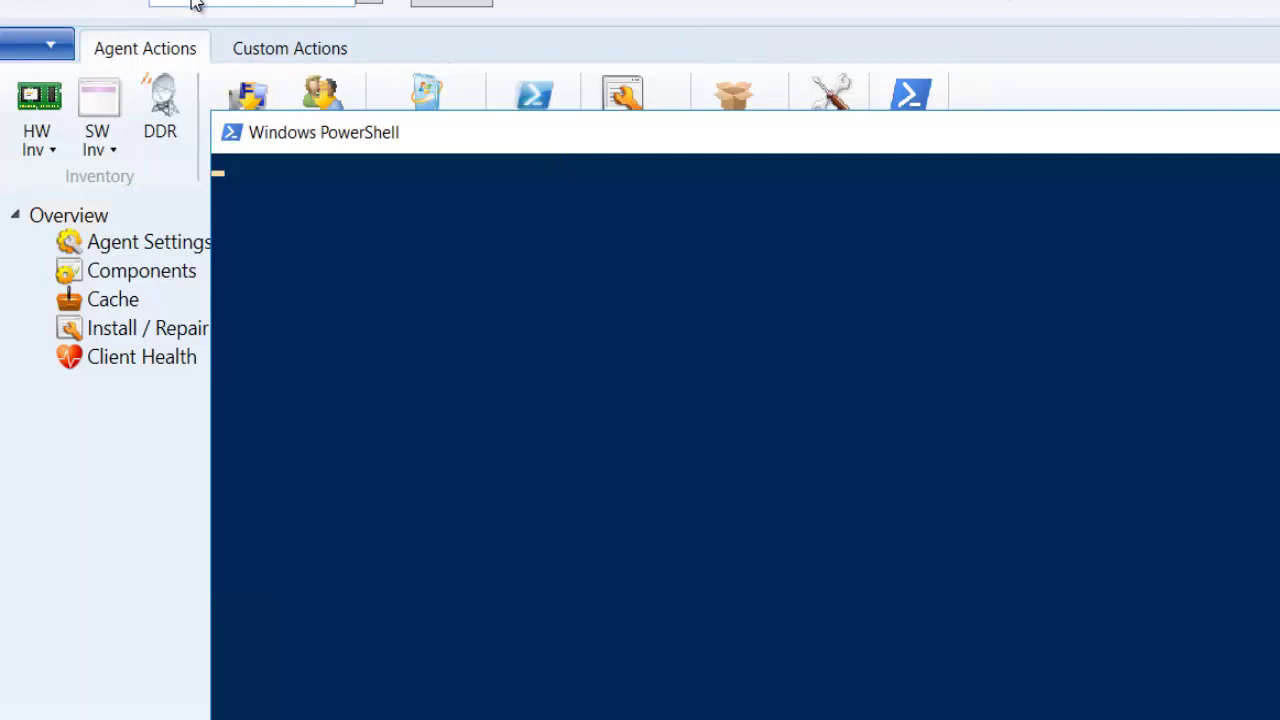
click(464, 258)
key(Return)
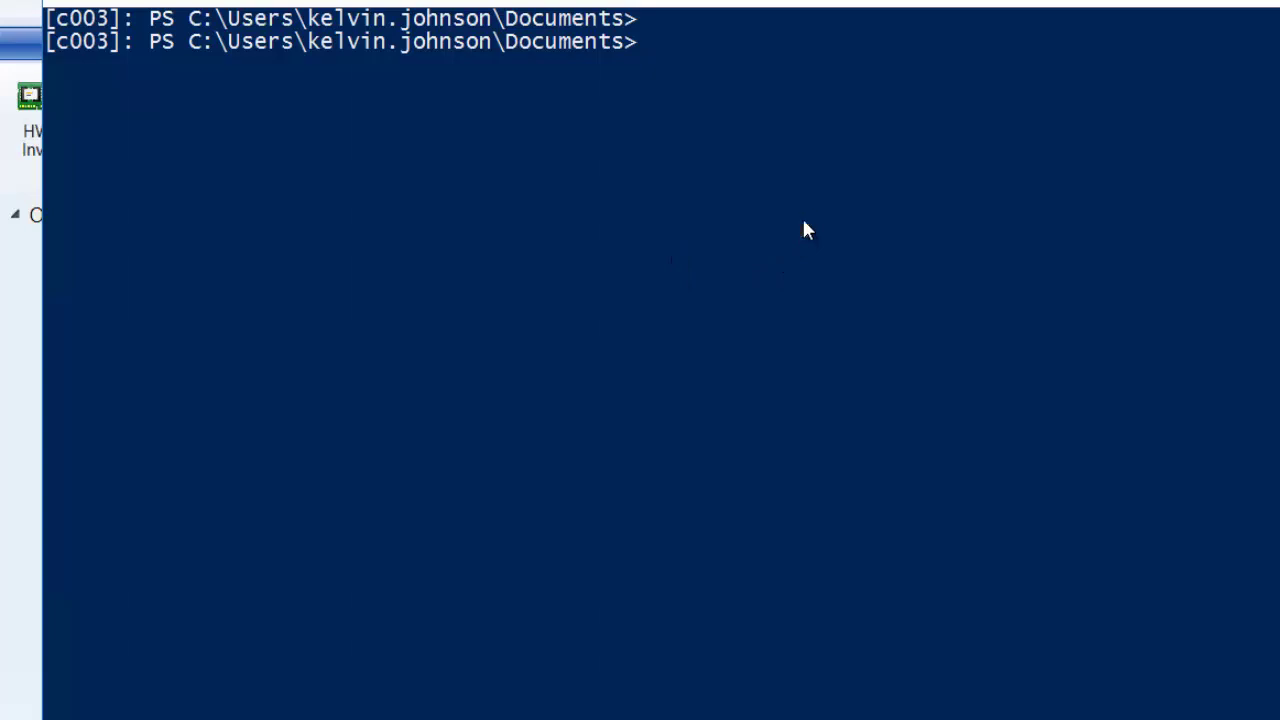
- In the remote console, run cd \ and dir, then mkdir temp
text(cd <)
key(BackSpace)
text(\> )
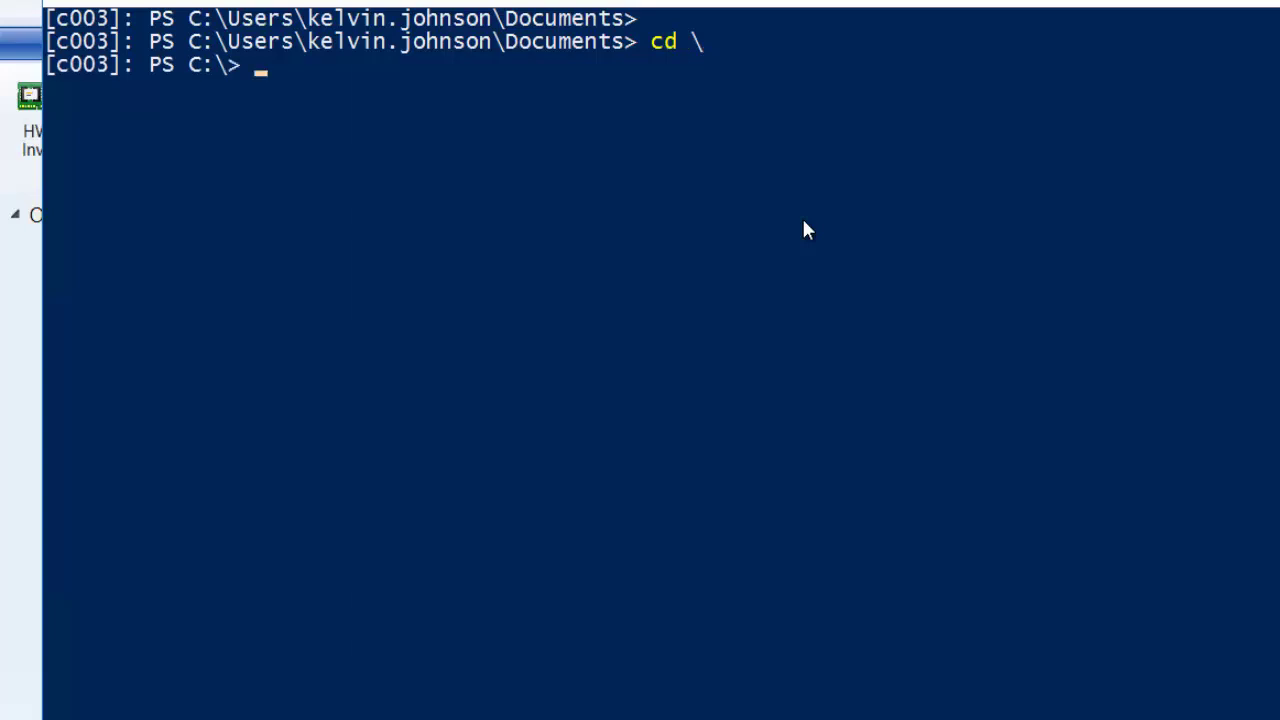
text(dir)
key(Return)
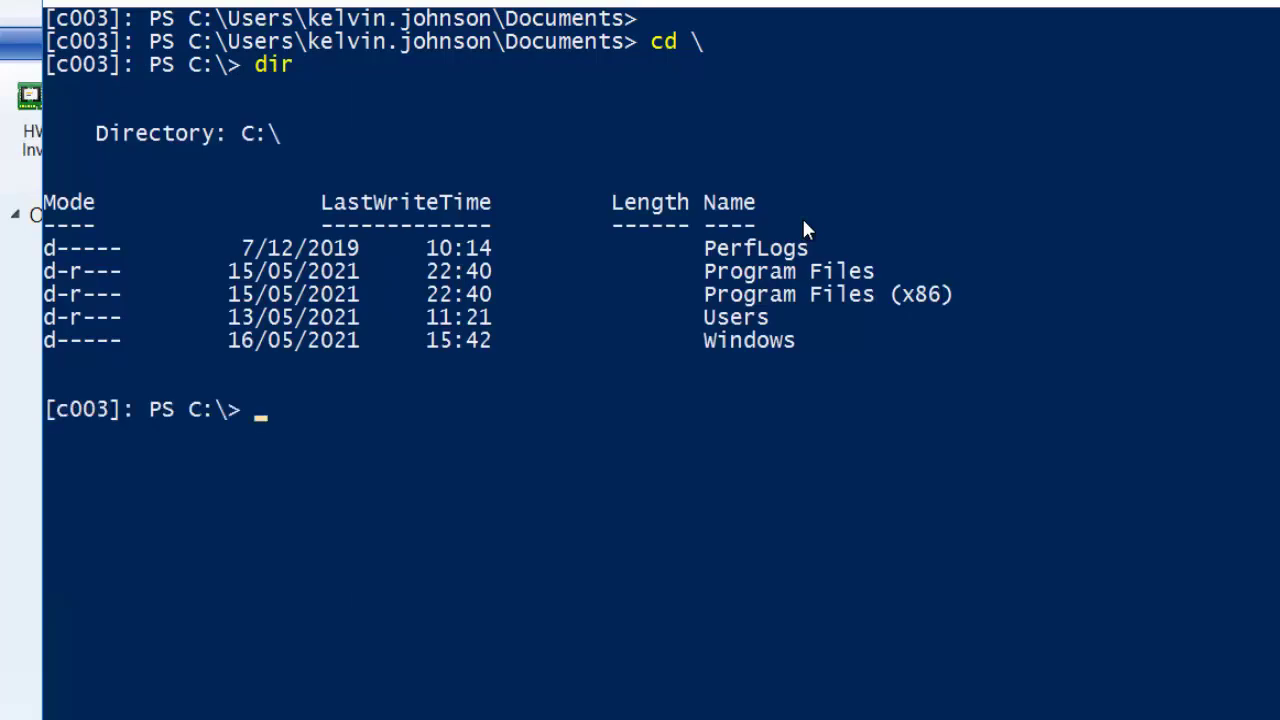
text(mkdir temp)
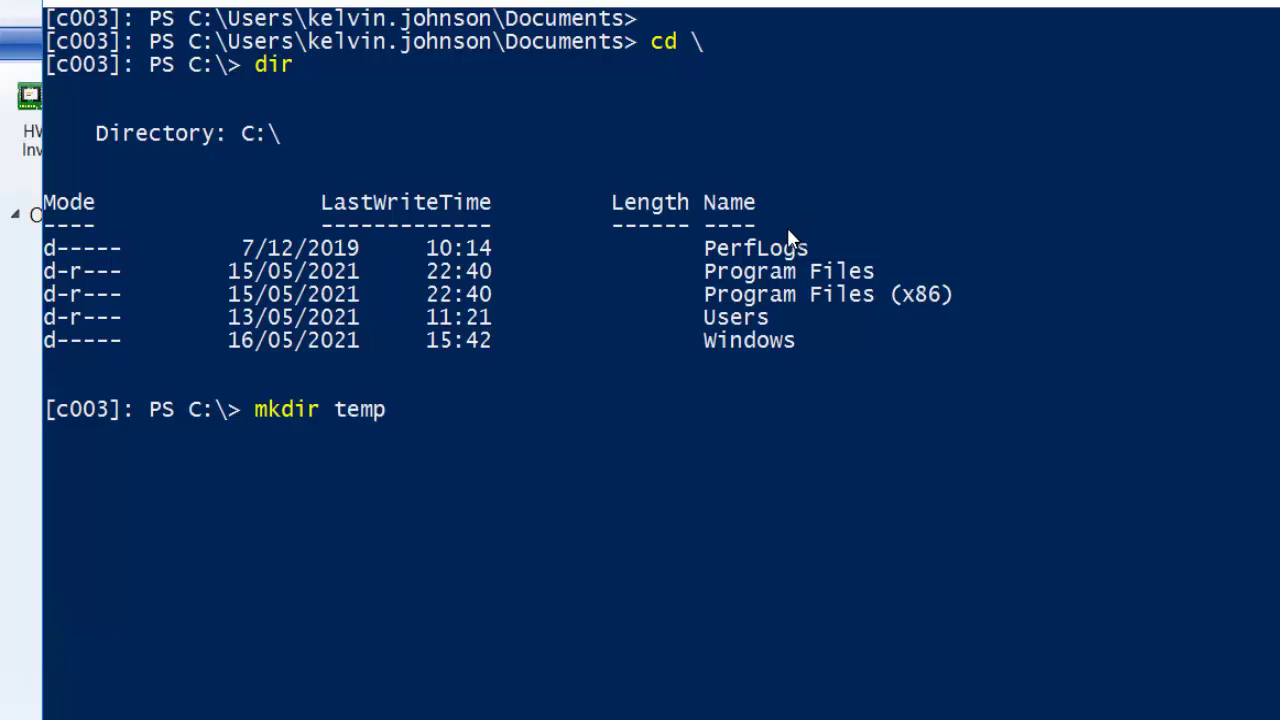
key(Return)
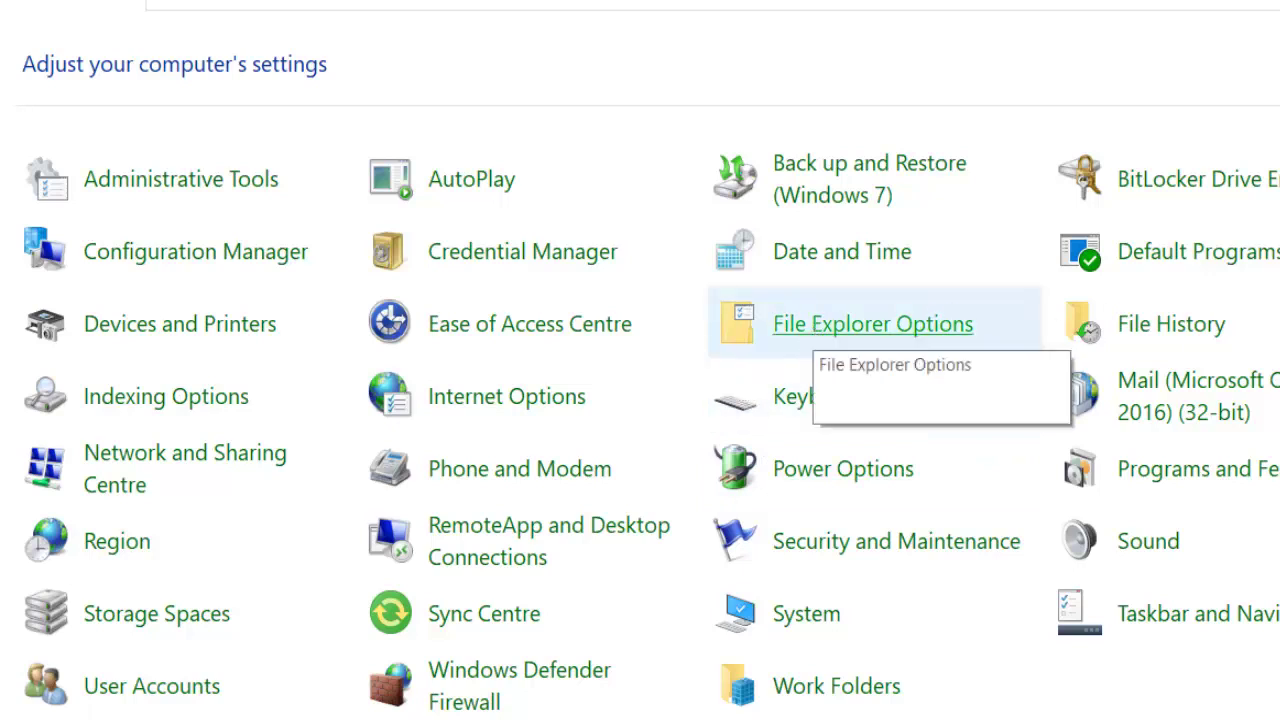
- Open c003's Local Disk (C:) in File Explorer to check for temp, then return to SCCM02
key(super+e)
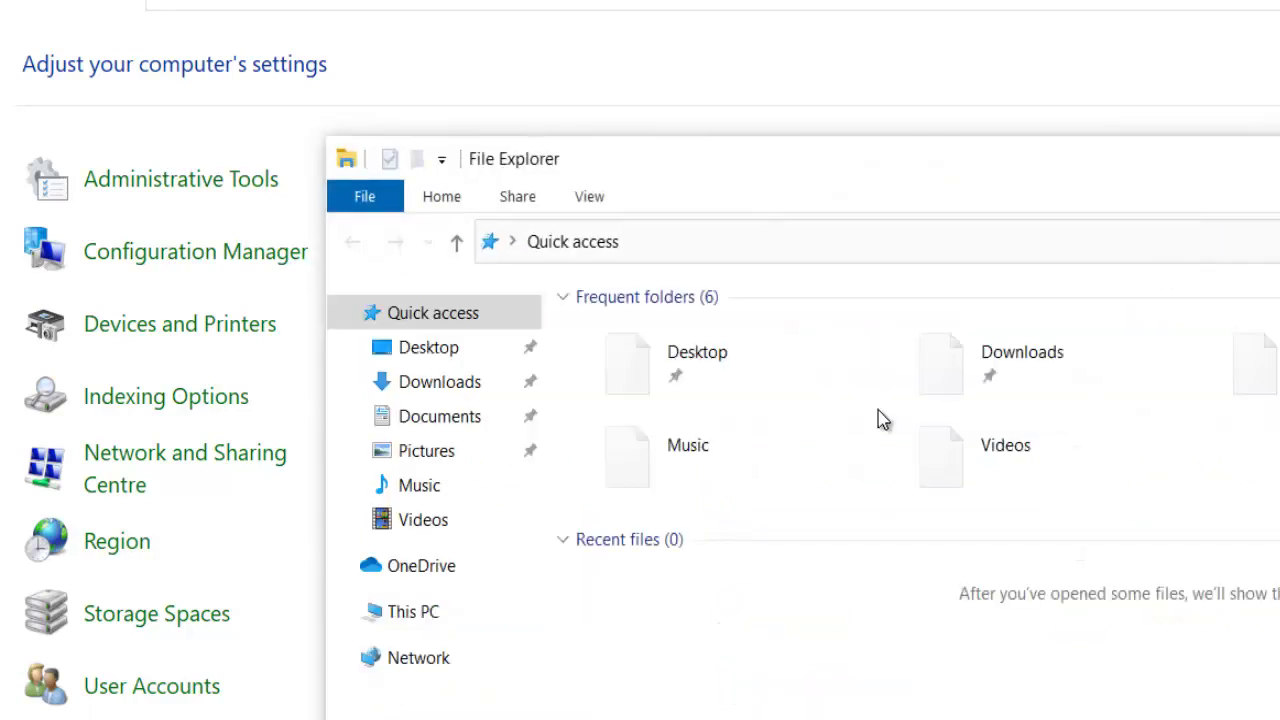
click(450, 614)
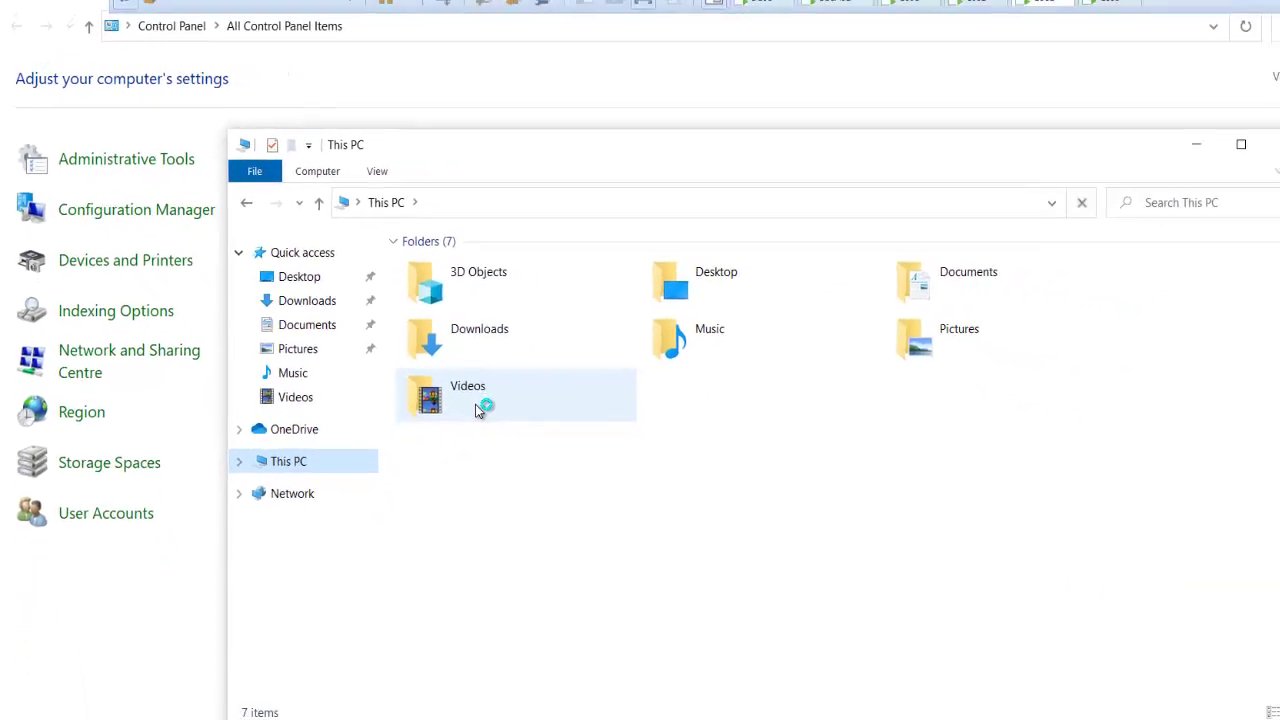
click(425, 419)
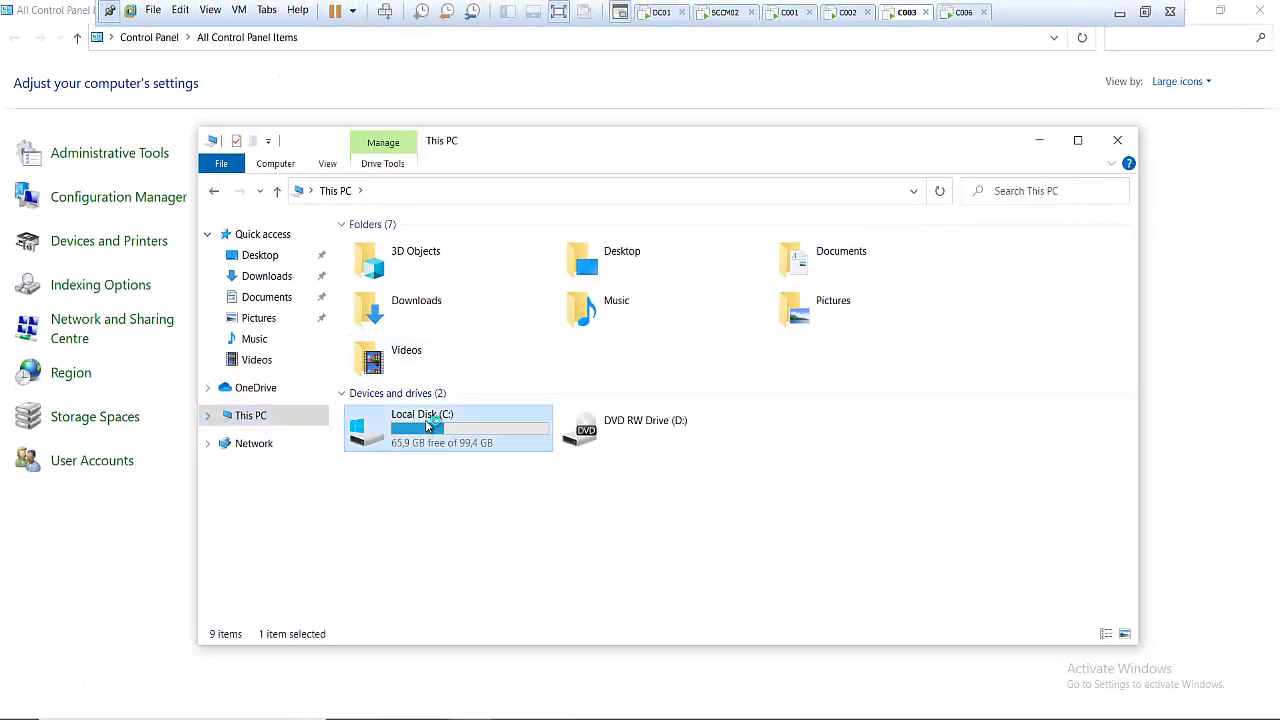
double_click(425, 419)
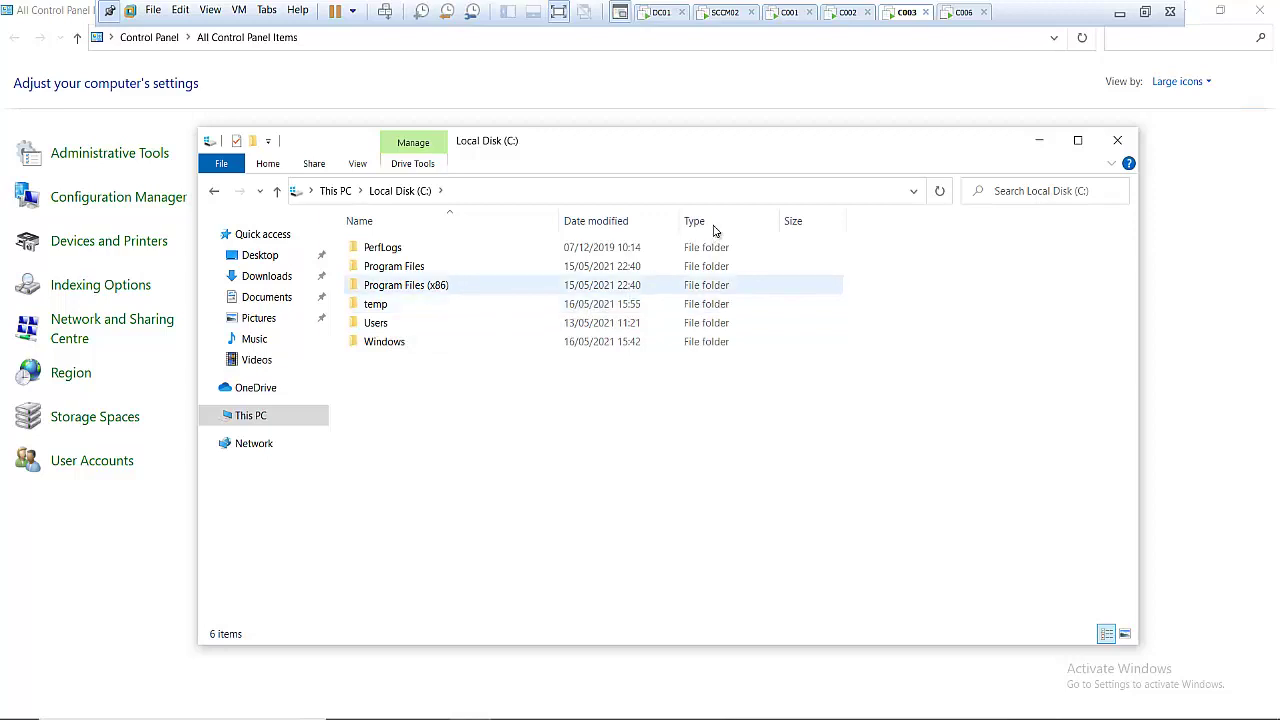
click(721, 14)
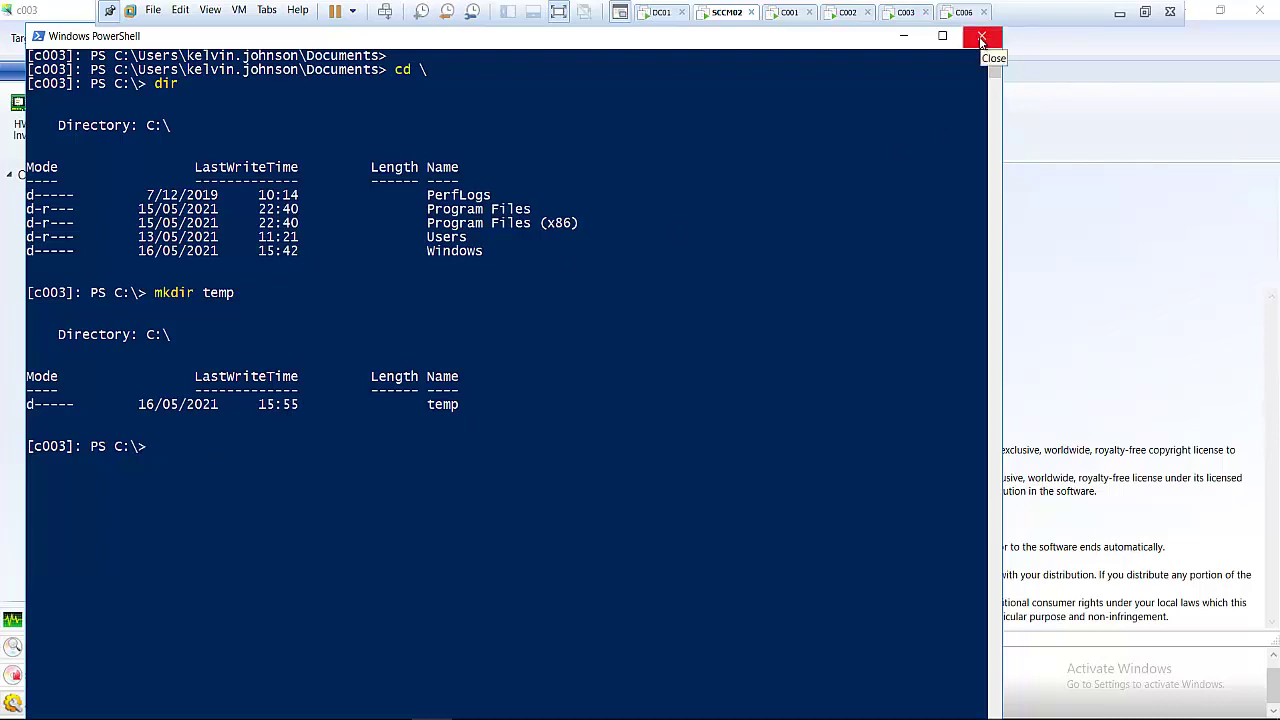
- Close the remote PowerShell console and open Custom Actions' Explore Shares list for c003
click(981, 40)
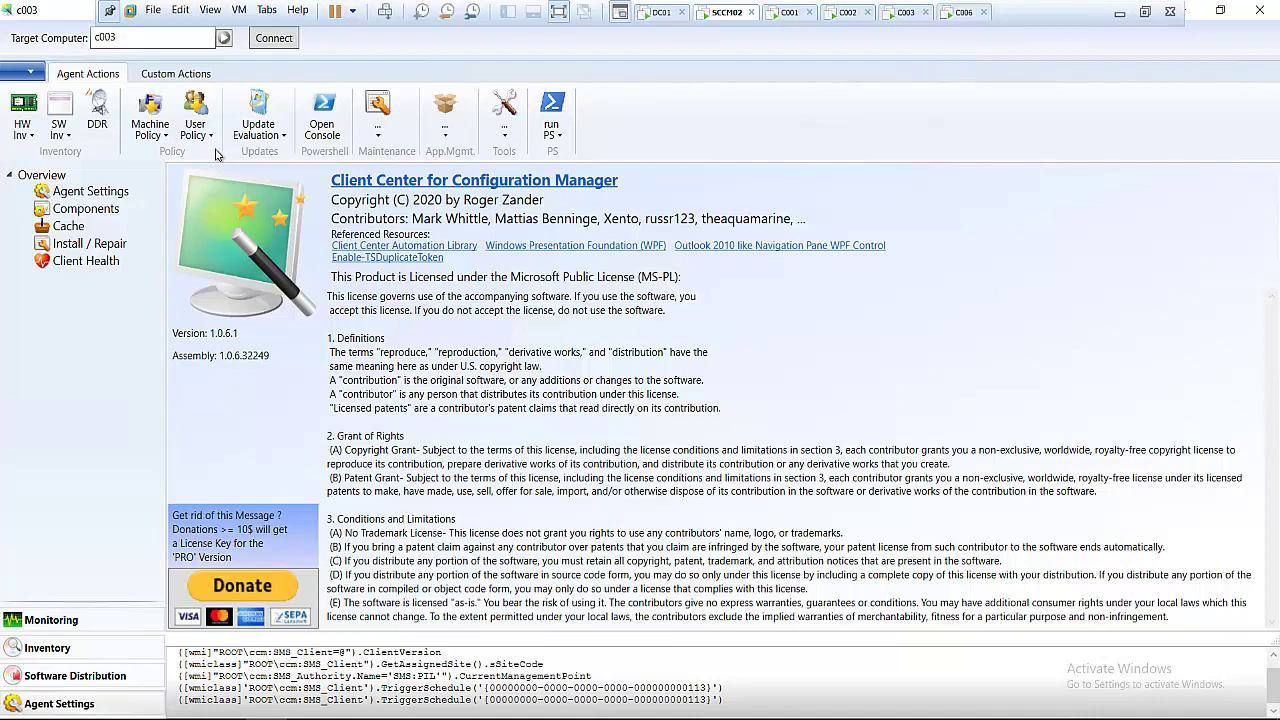
click(193, 82)
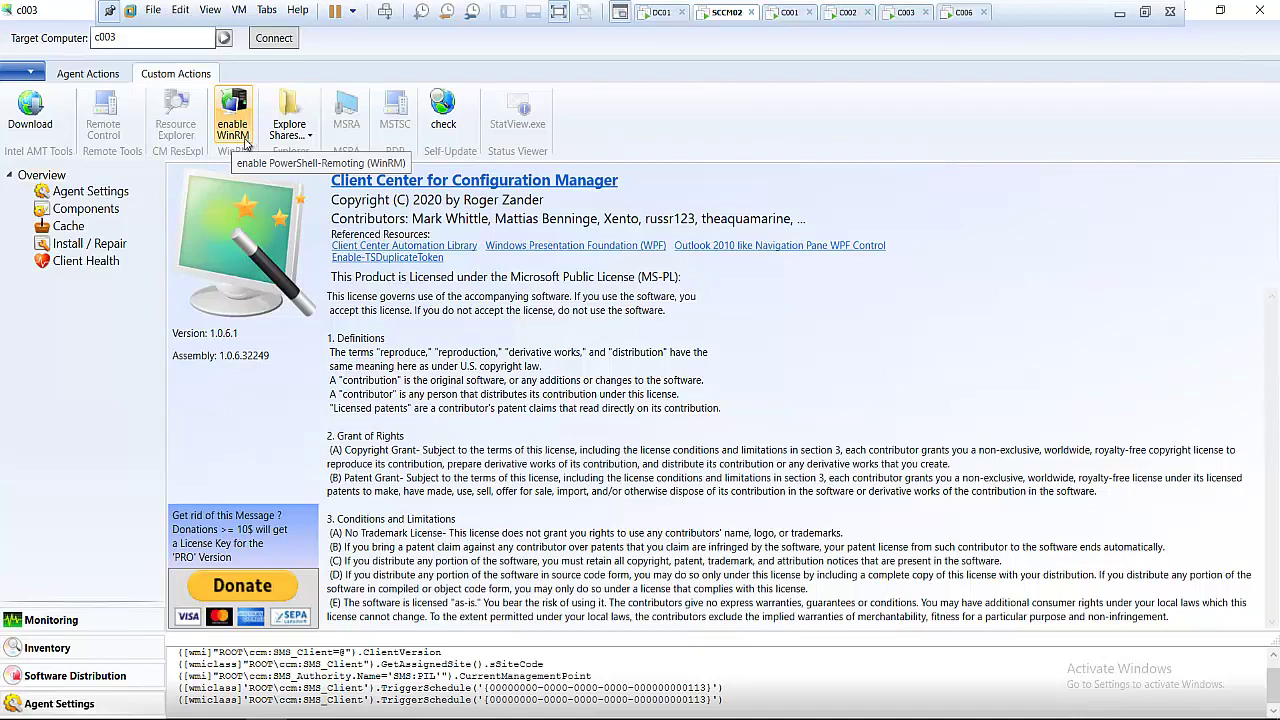
click(308, 136)
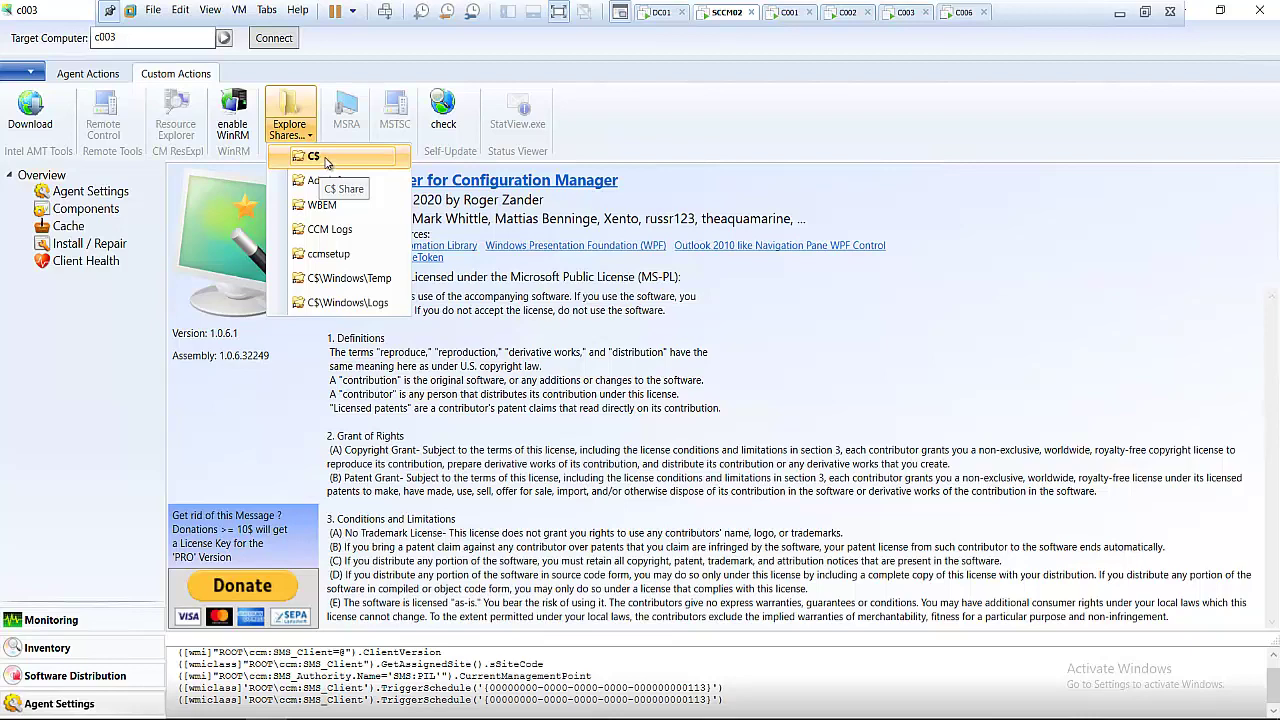
- Create a folder named temp2 beside temp on c003's C$ share, then close the share window
click(325, 162)
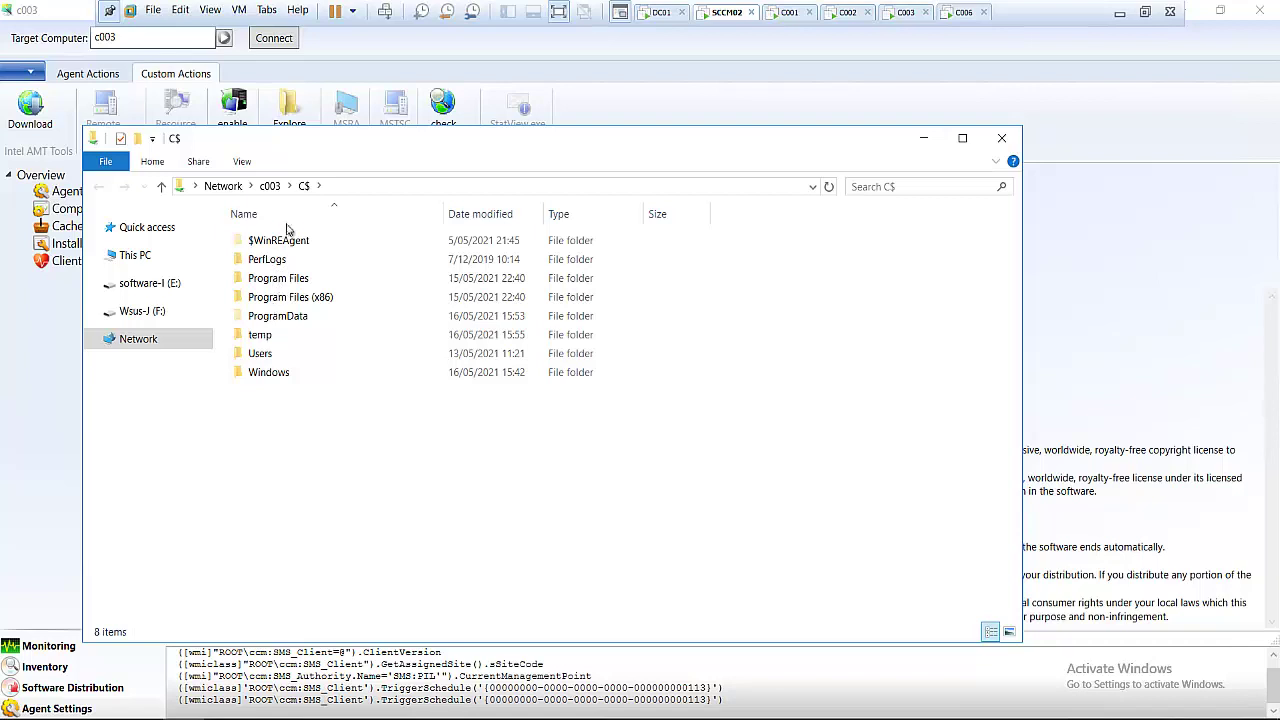
right_click(282, 440)
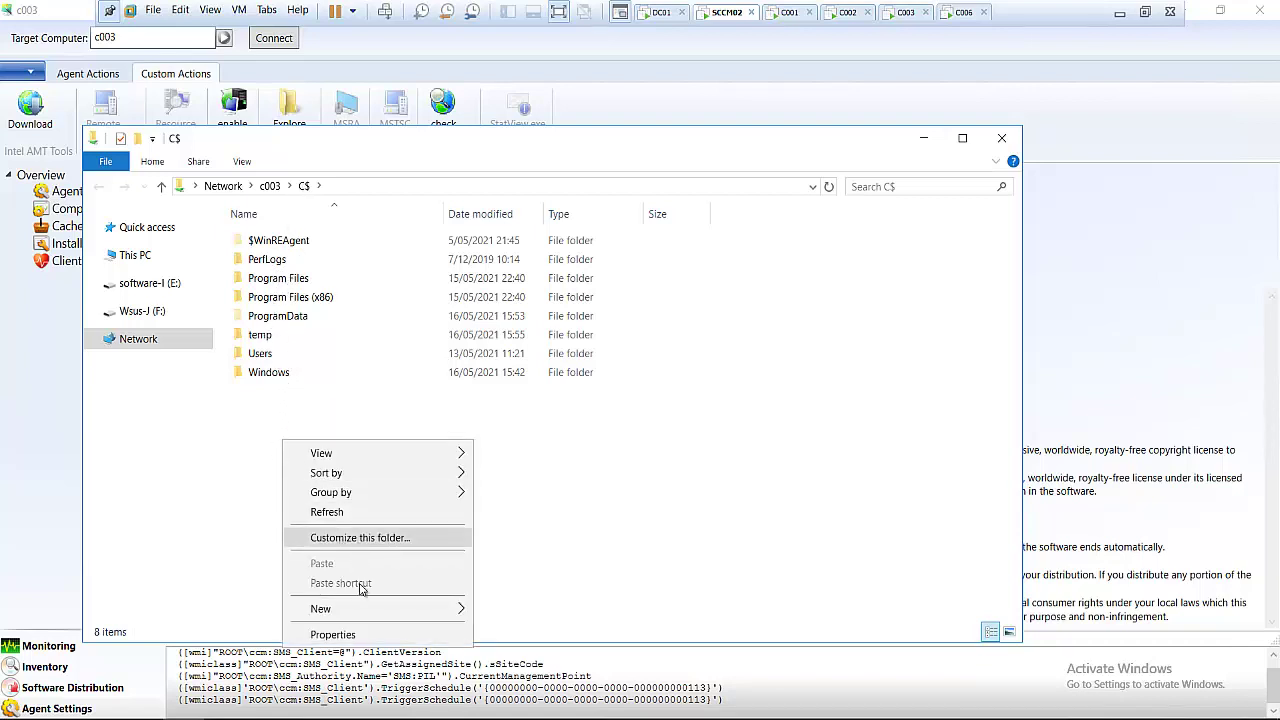
mouse_move(420, 608)
click(512, 610)
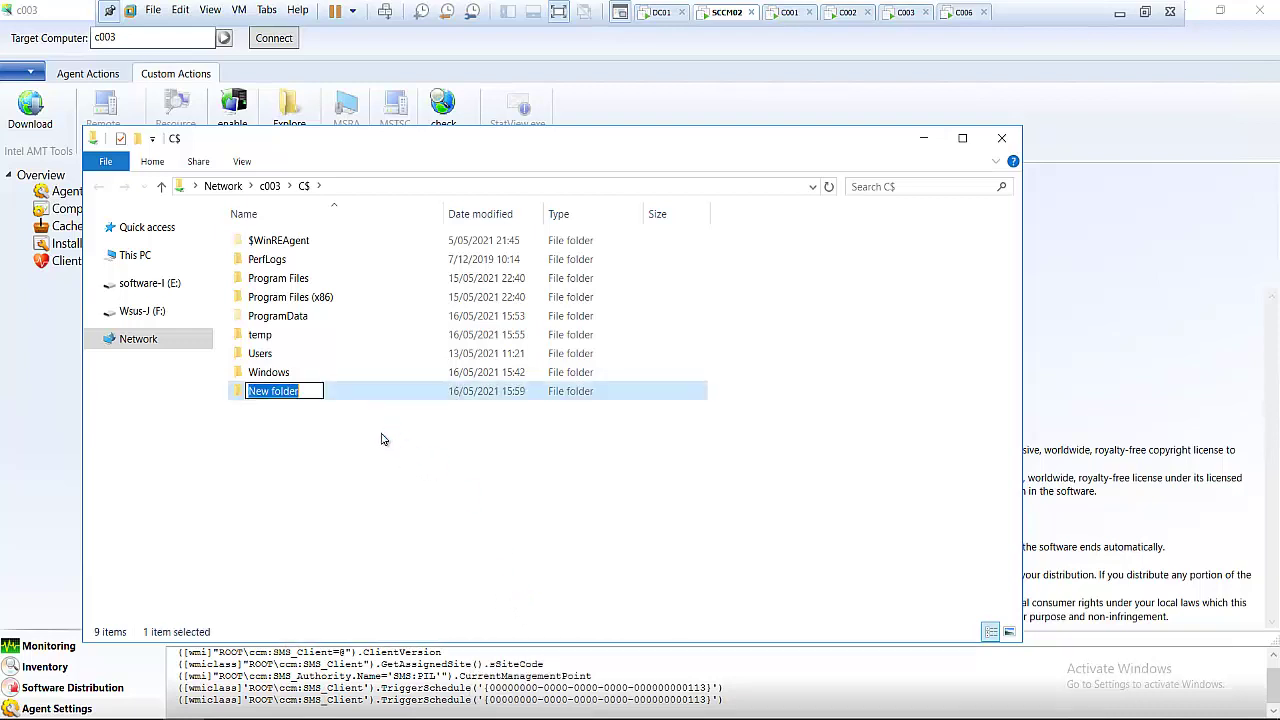
text(temp2)
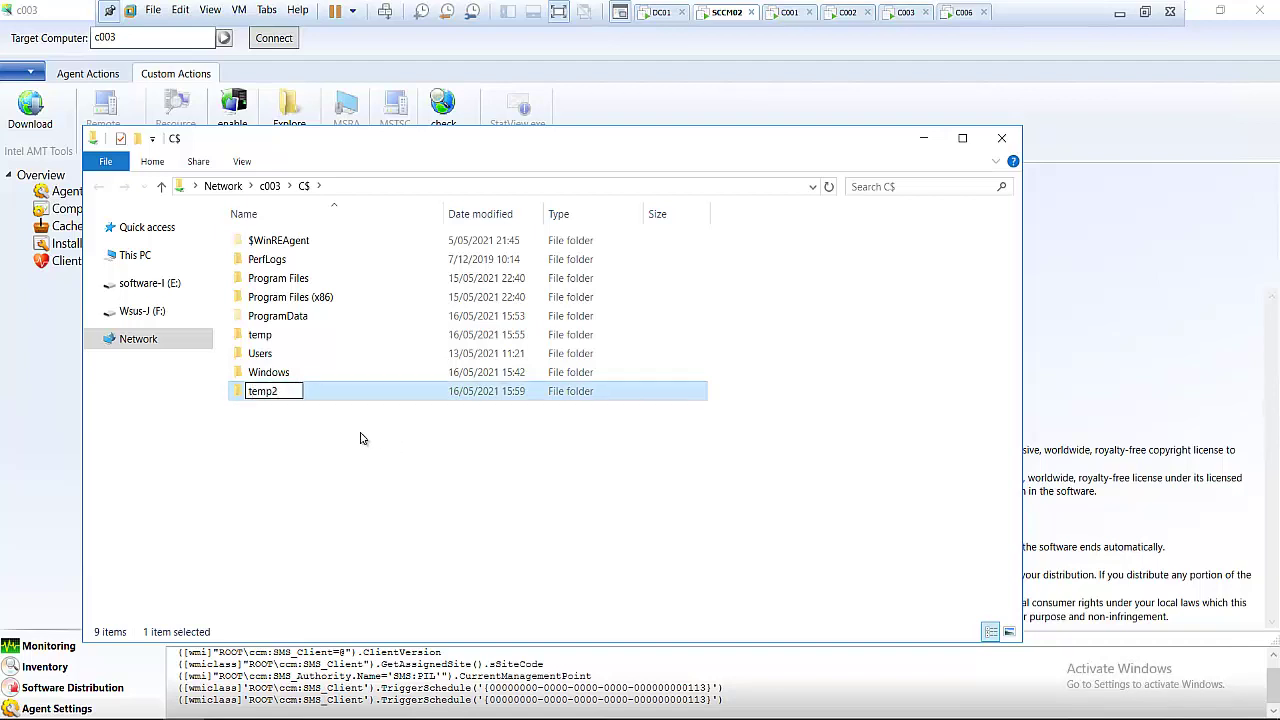
click(362, 438)
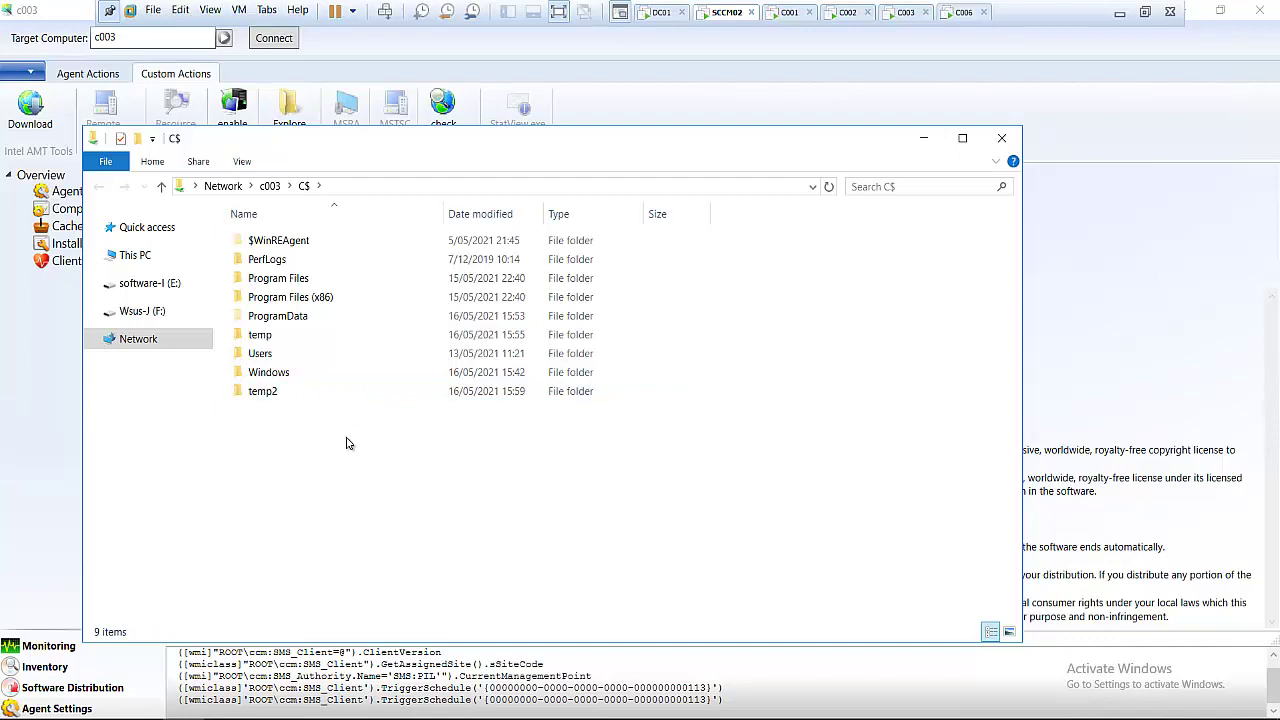
click(262, 337)
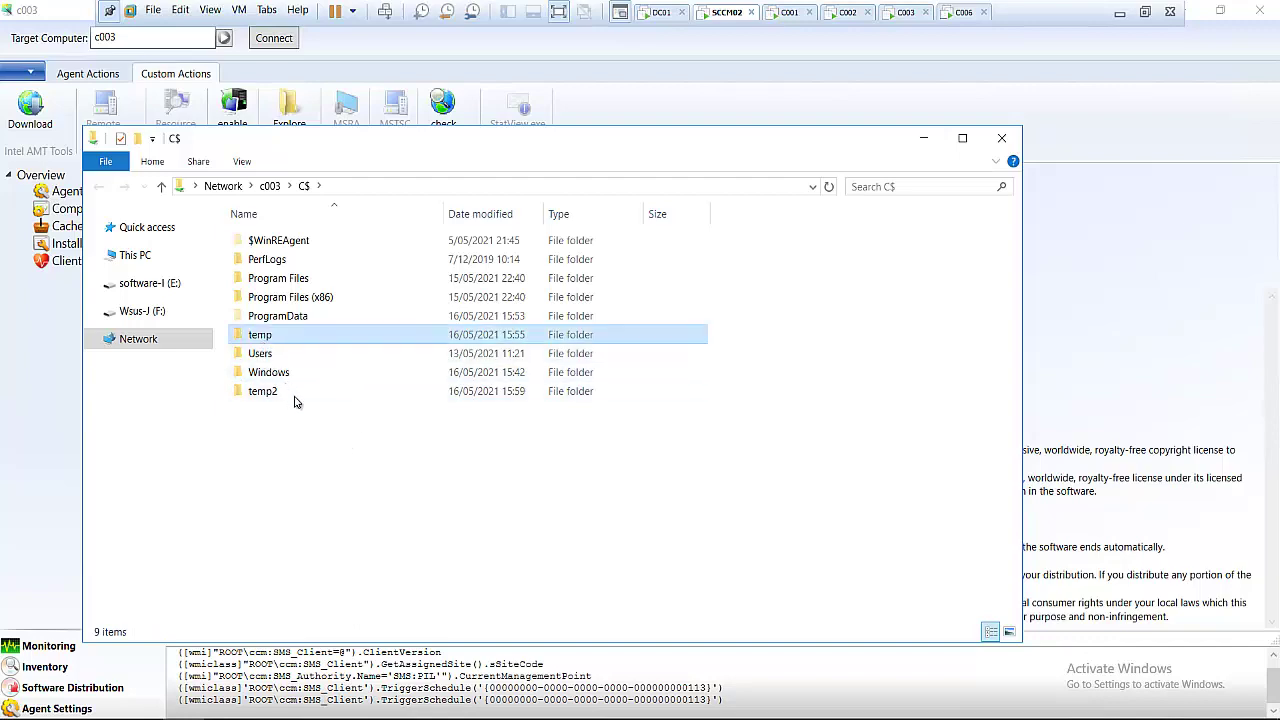
click(1003, 139)
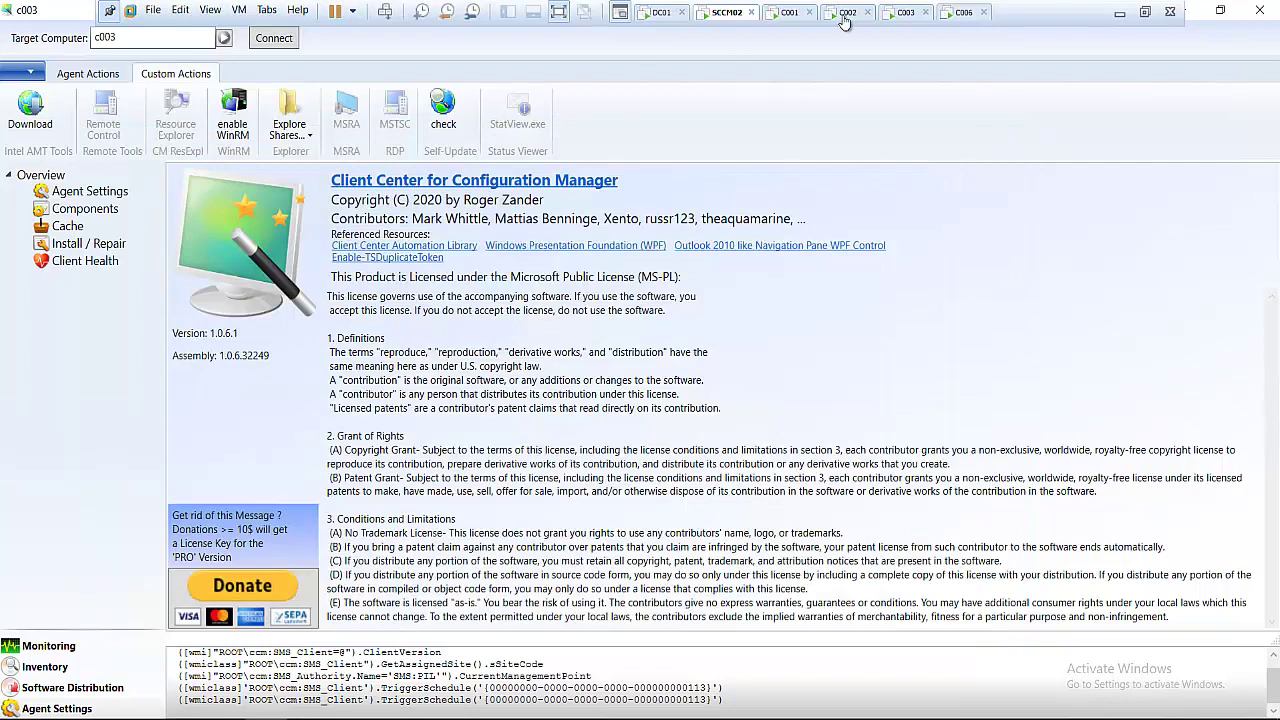
- Check on c003's desktop that temp2 sits beside temp on Local Disk (C:), then return to SCCM02
click(903, 12)
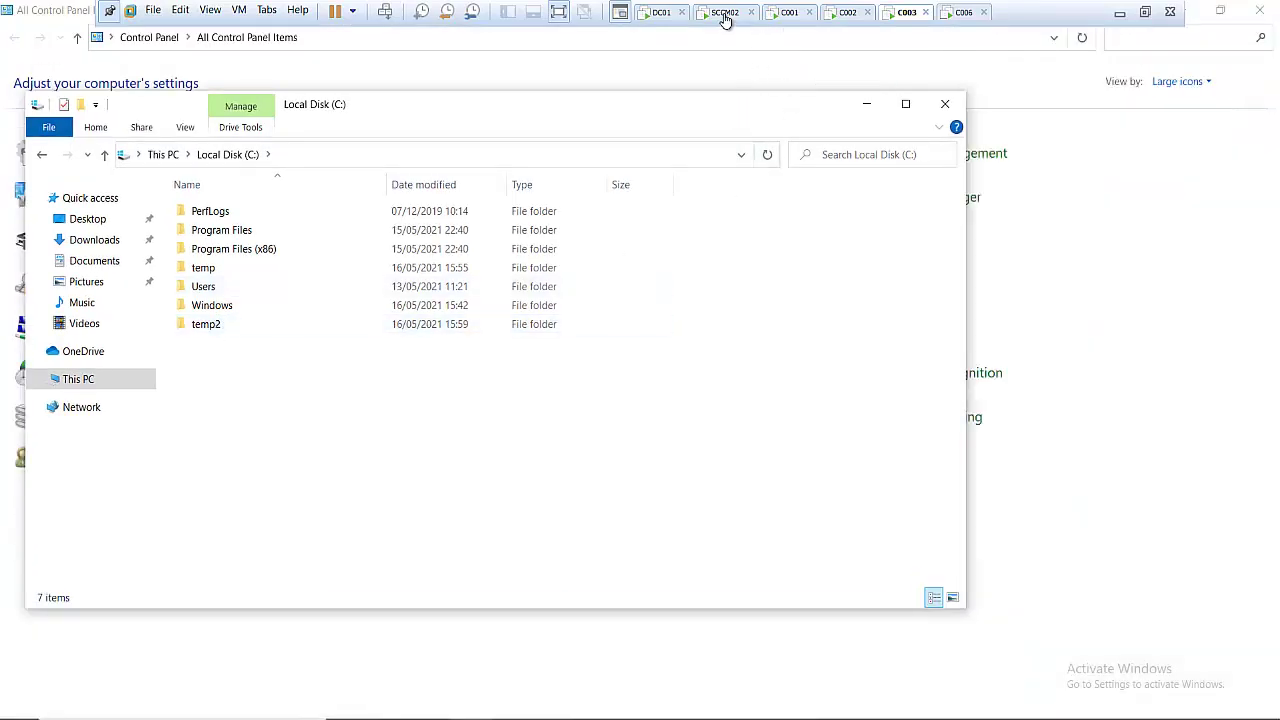
click(715, 15)
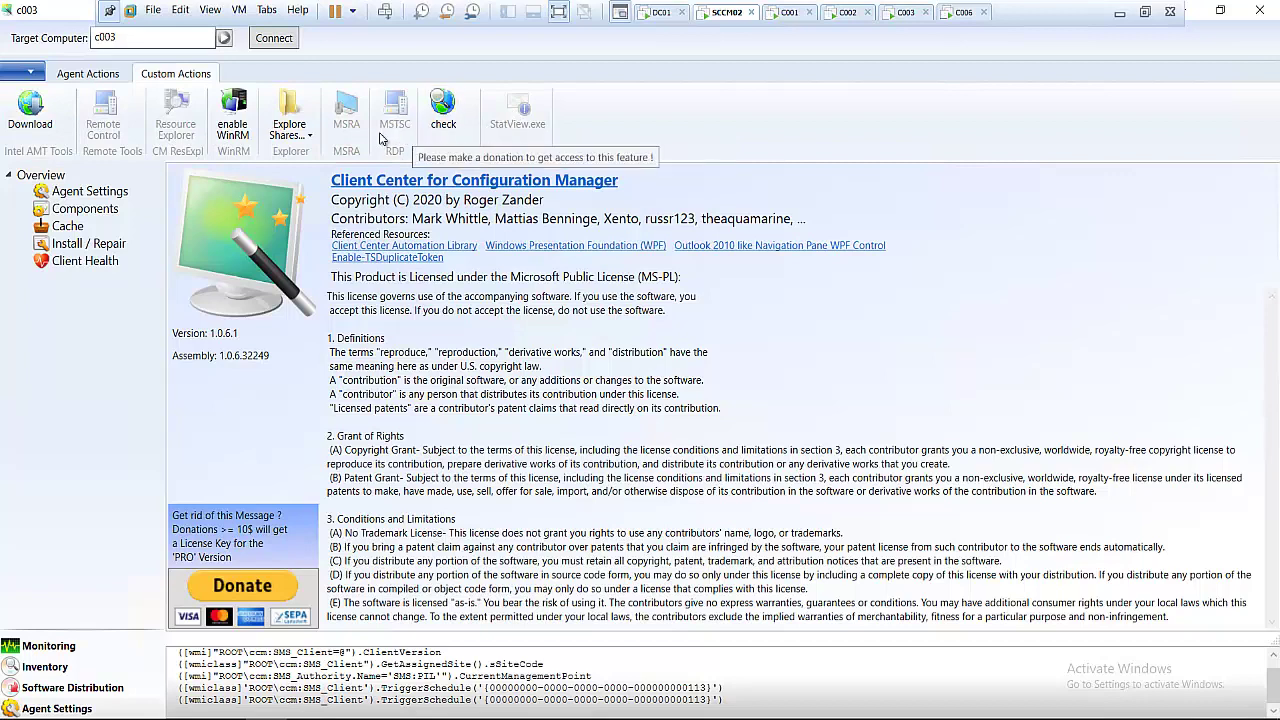
- Browse the Maintenance, App.Mgmt. and Tools lists under Agent Actions for c003
click(90, 74)
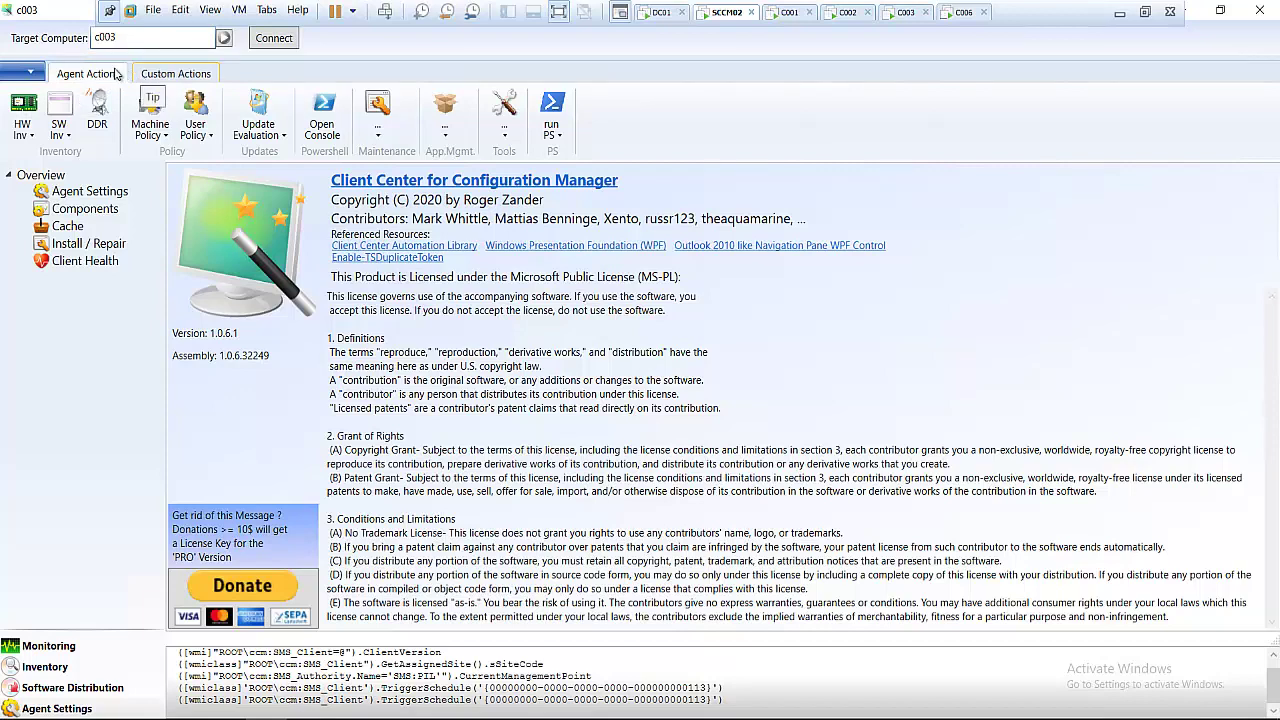
click(379, 130)
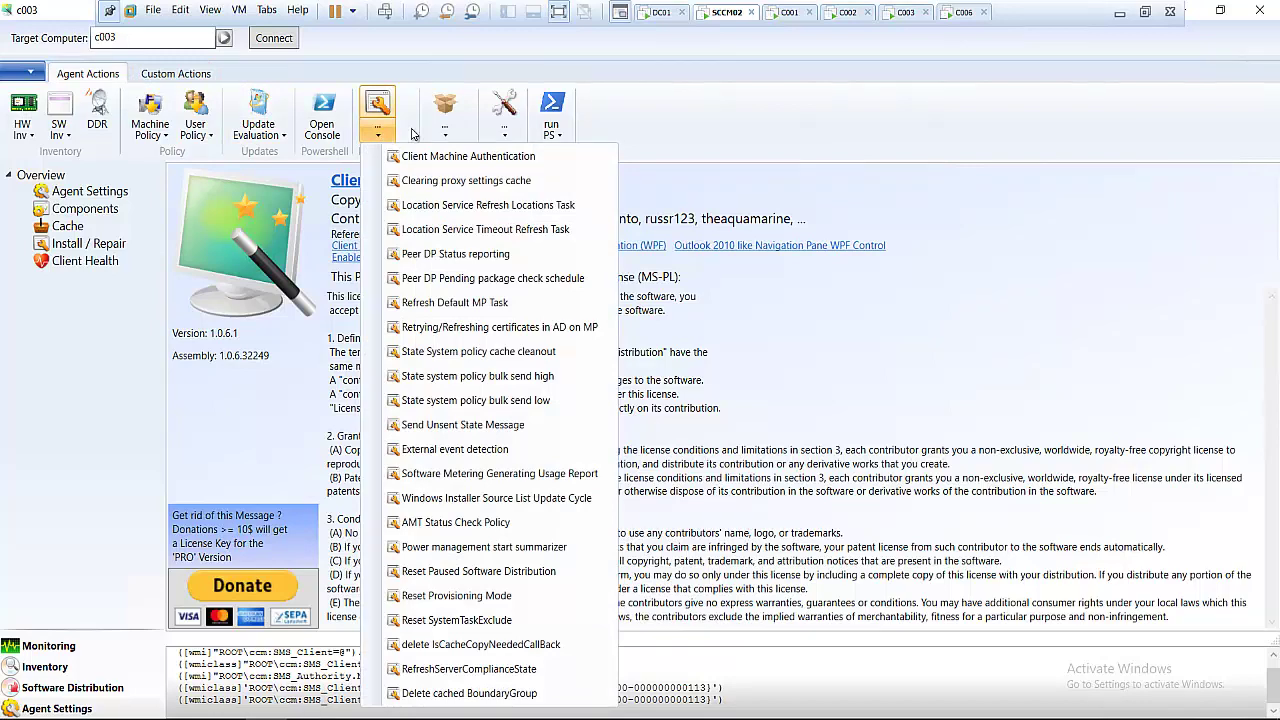
click(445, 130)
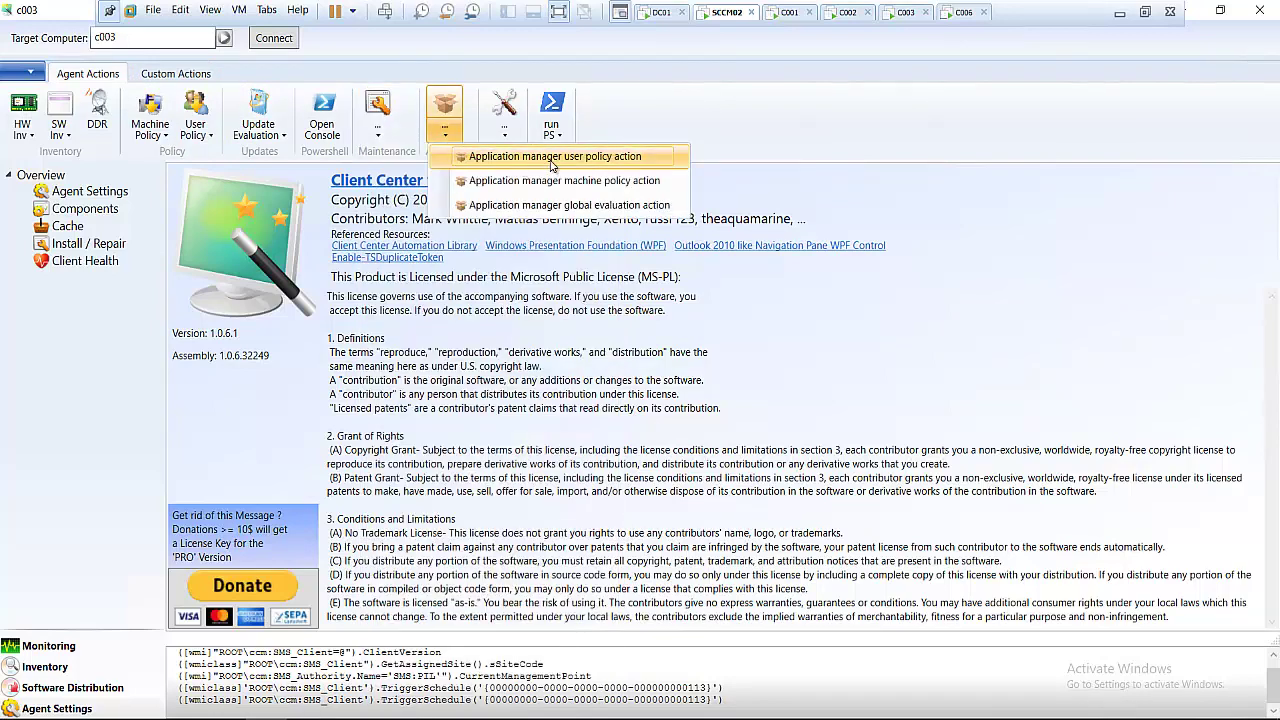
click(505, 135)
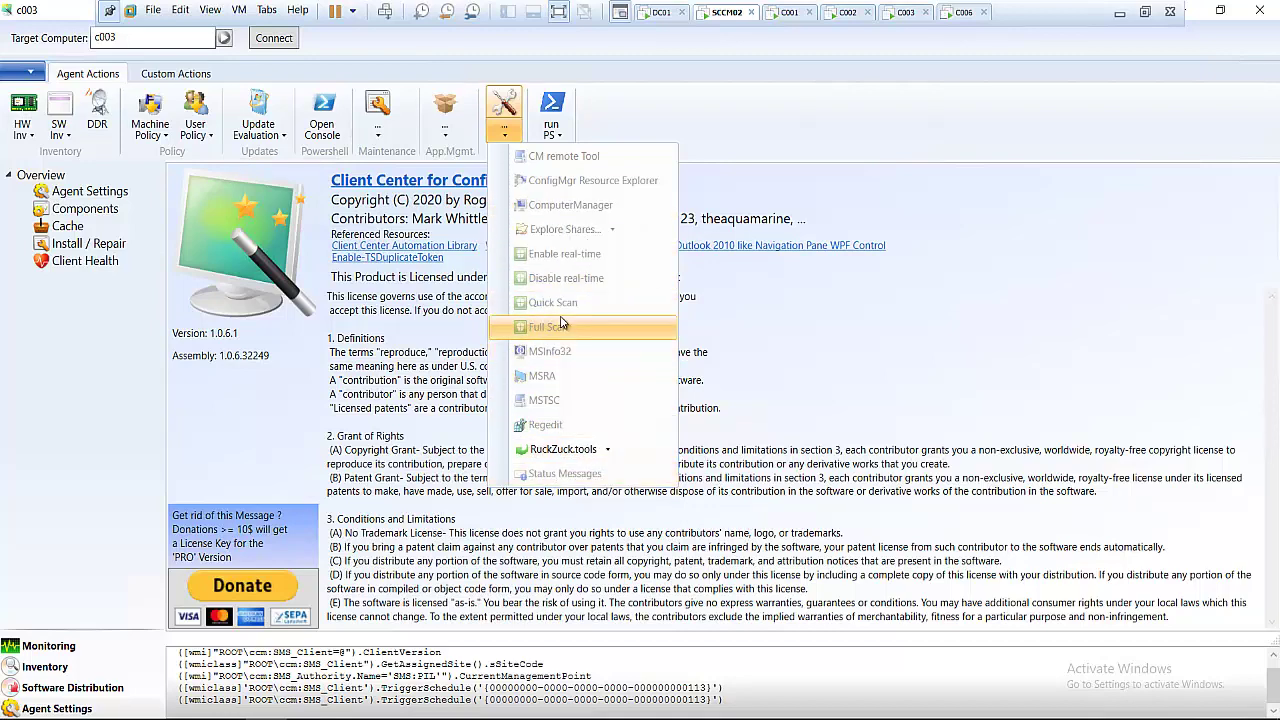
click(800, 112)
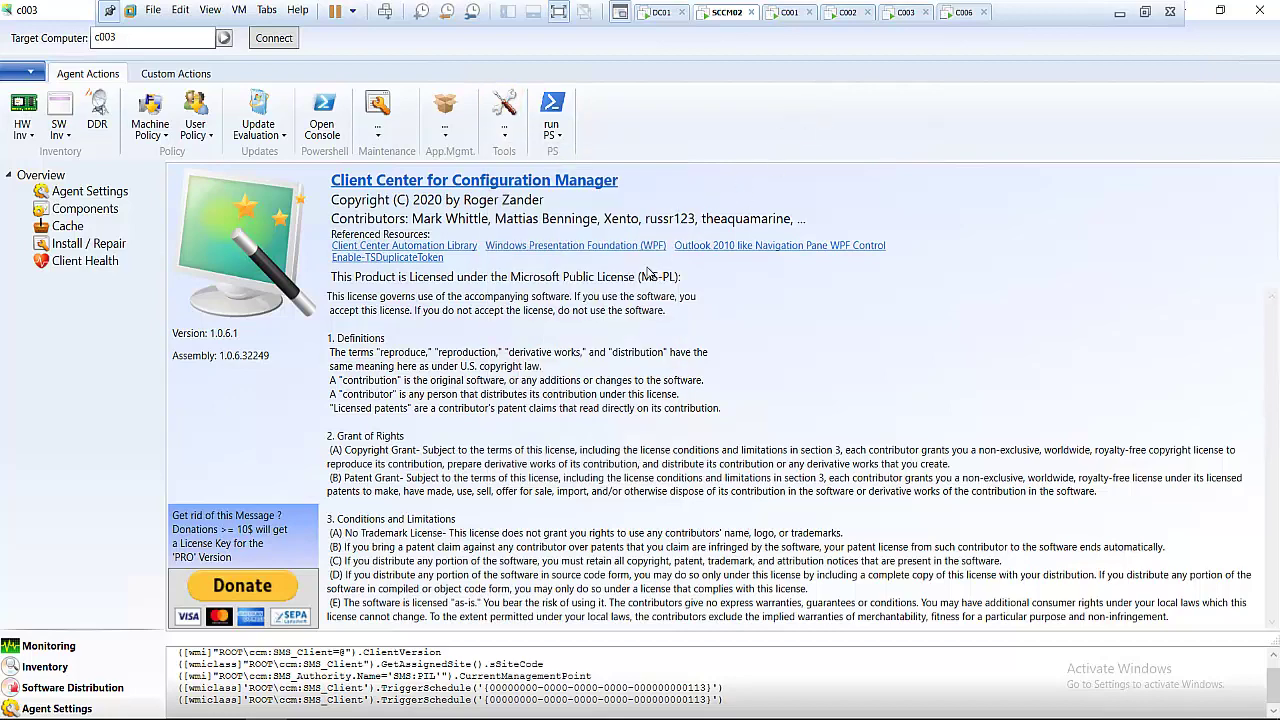